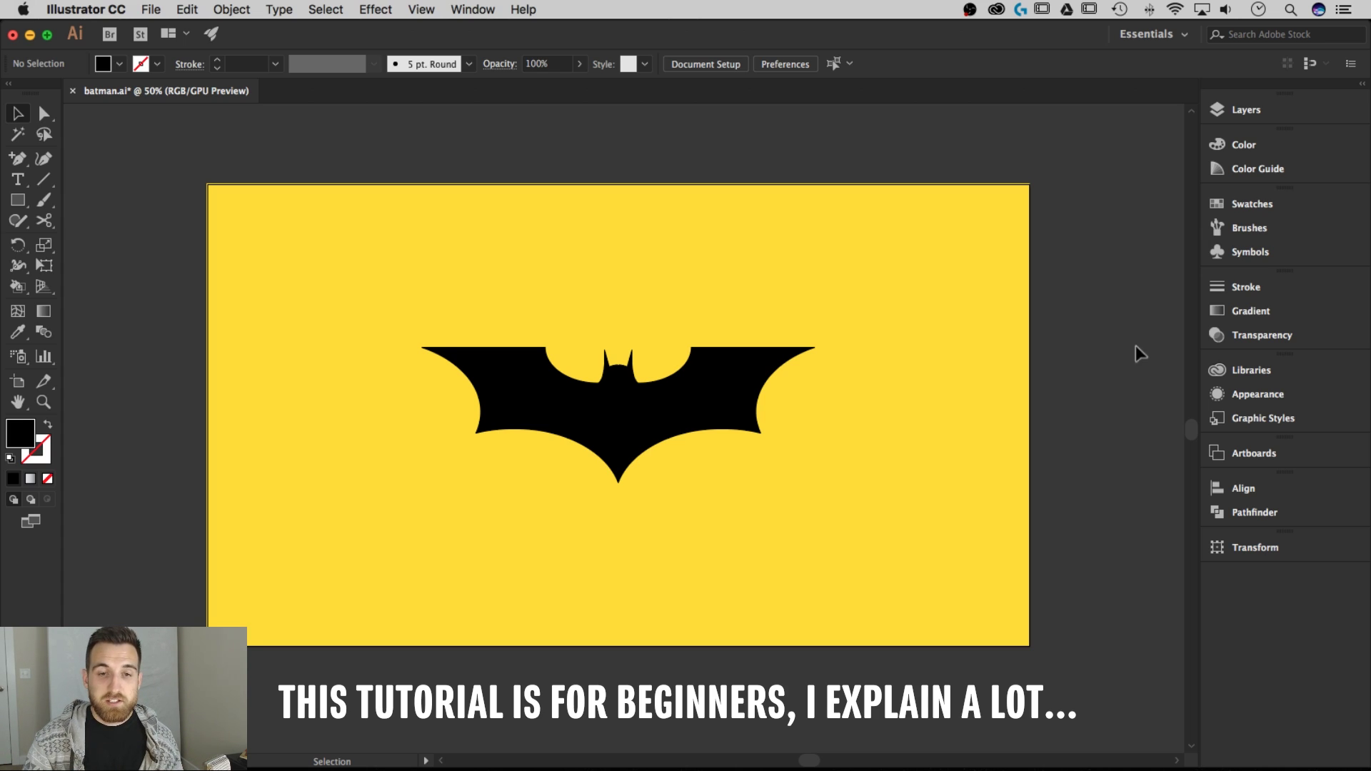
- Create a new 1920 x 1080 px landscape document with one artboard in RGB Color mode
{"action": "left_click", "coordinate": [151, 10]}
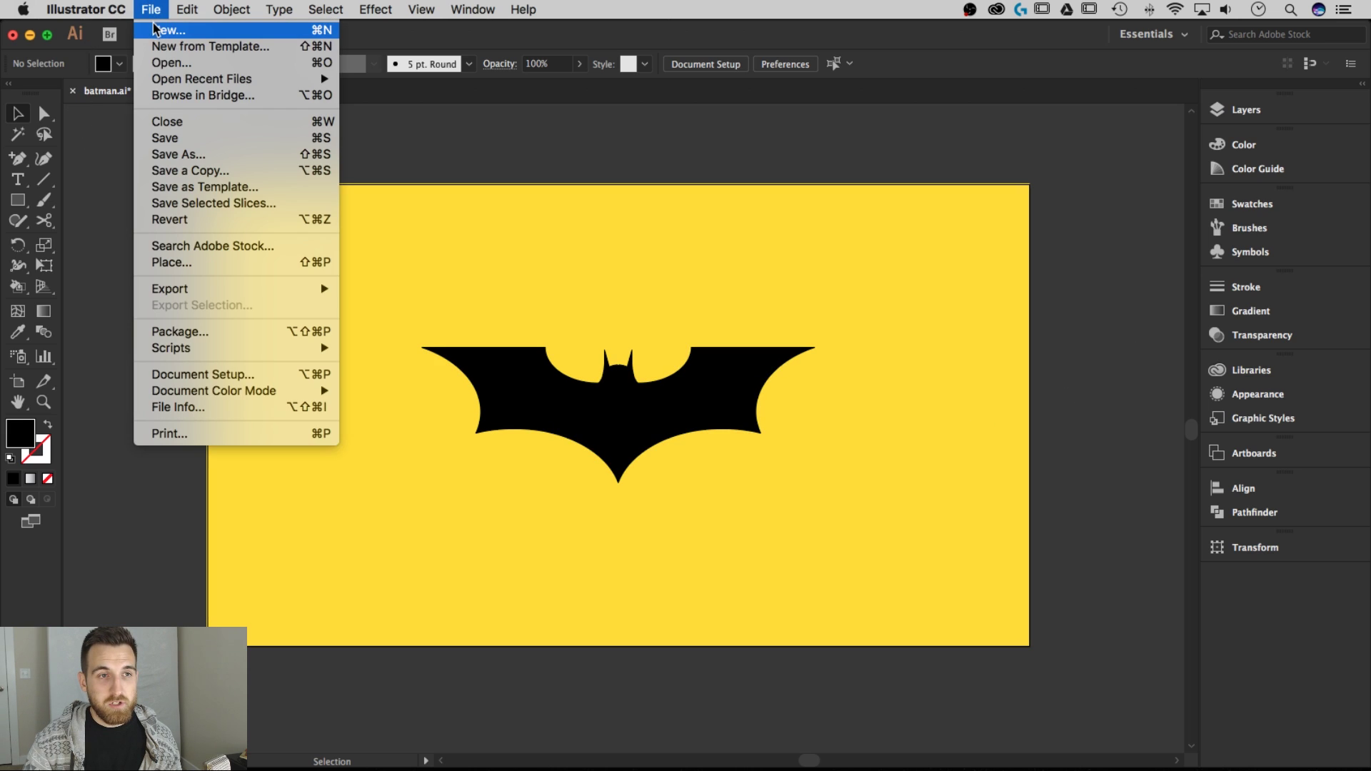
{"action": "left_click", "coordinate": [155, 29]}
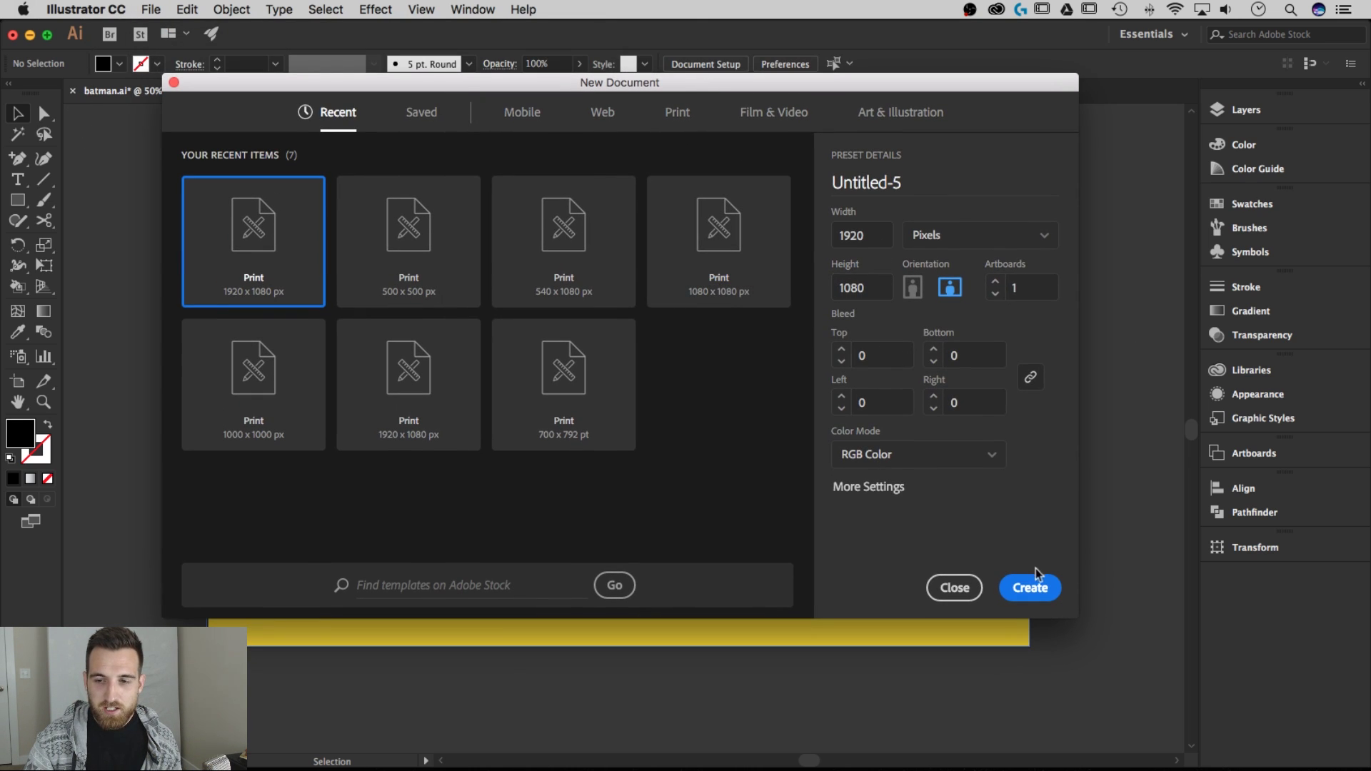
{"action": "left_click", "coordinate": [1050, 597]}
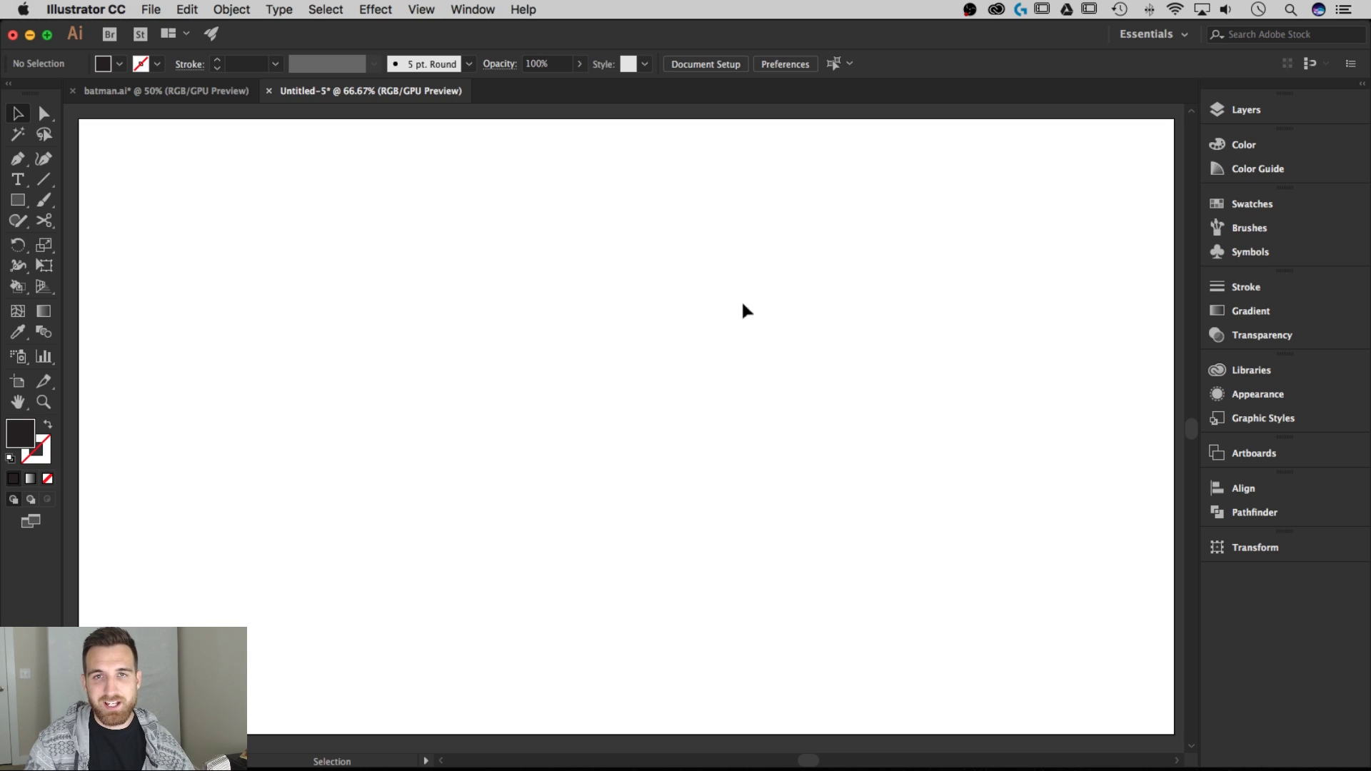
- Set up the Pen tool with no fill and a black 3 pt stroke
{"action": "left_click", "coordinate": [18, 158]}
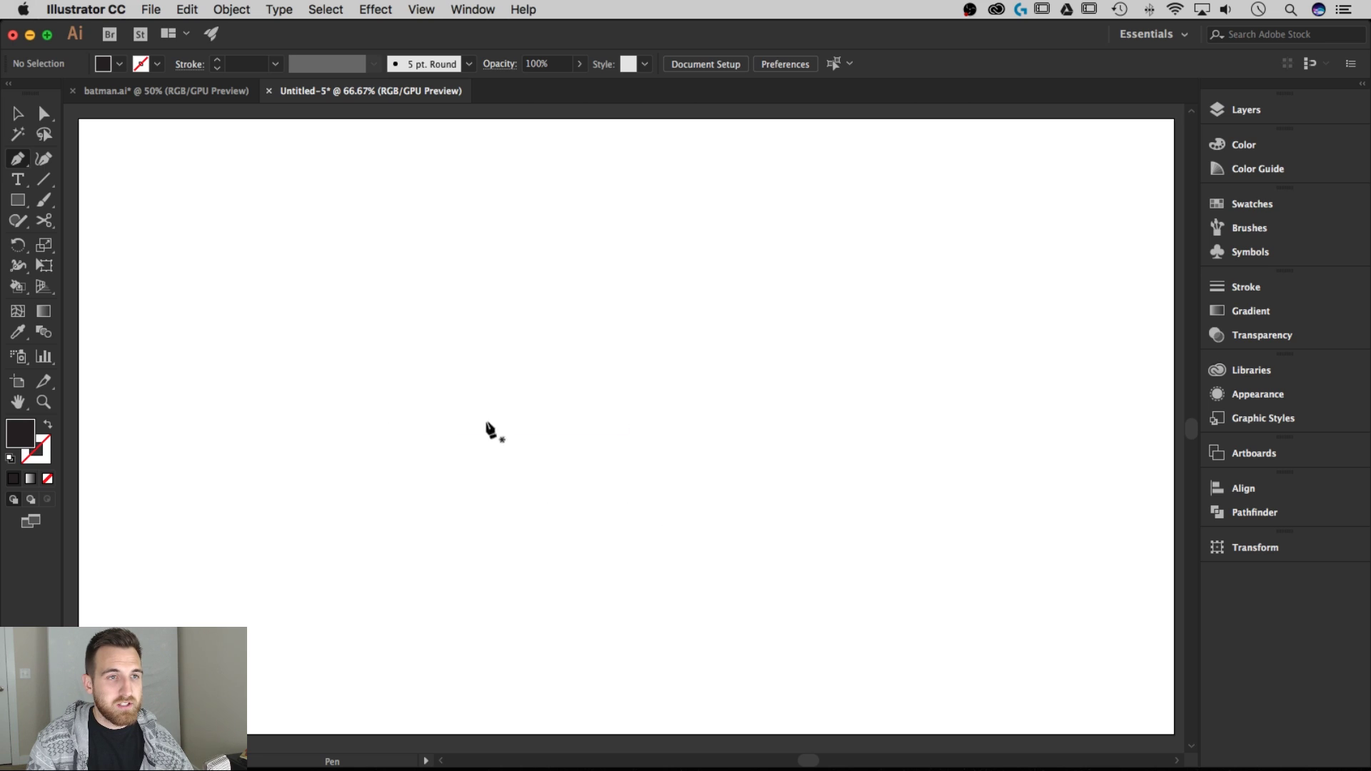
{"action": "left_click", "coordinate": [119, 63]}
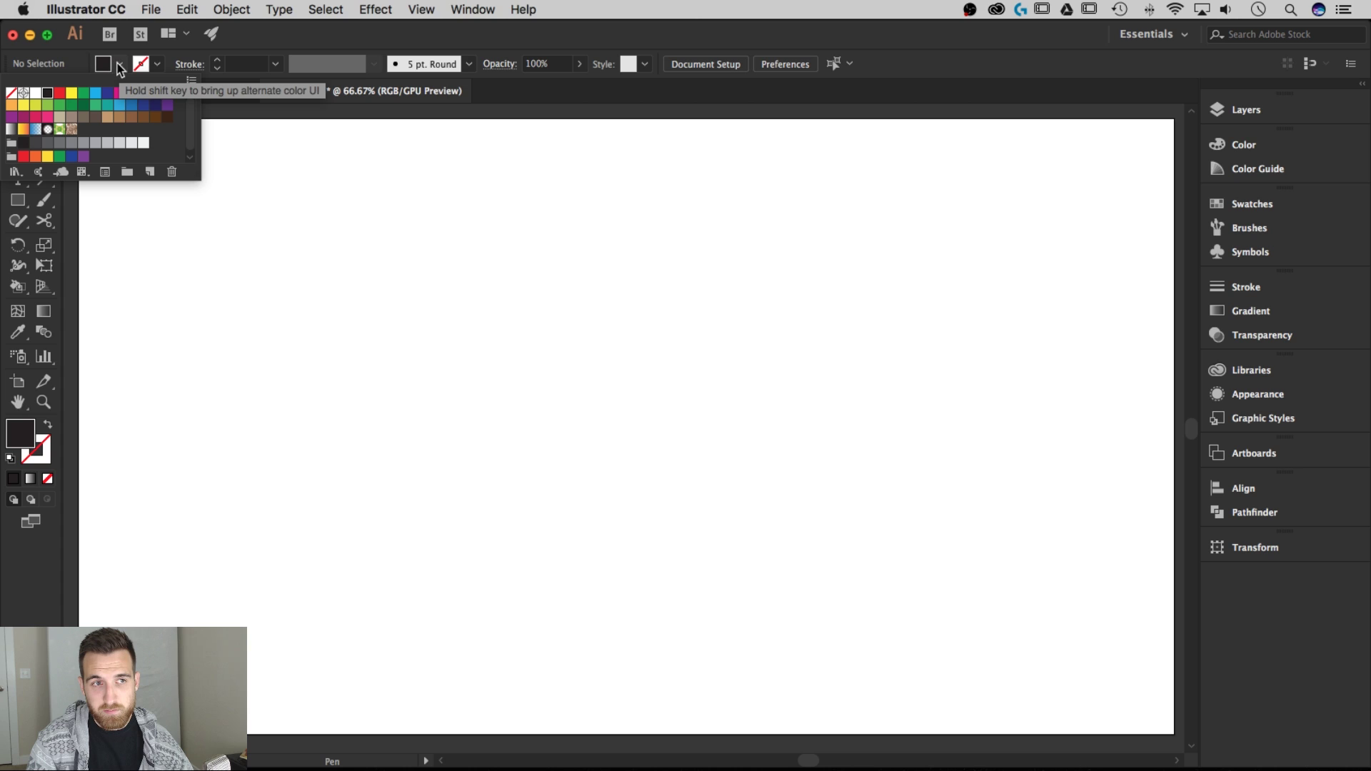
{"action": "left_click", "coordinate": [14, 92]}
{"action": "left_click", "coordinate": [157, 64]}
{"action": "left_click", "coordinate": [47, 92]}
{"action": "left_click", "coordinate": [250, 65]}
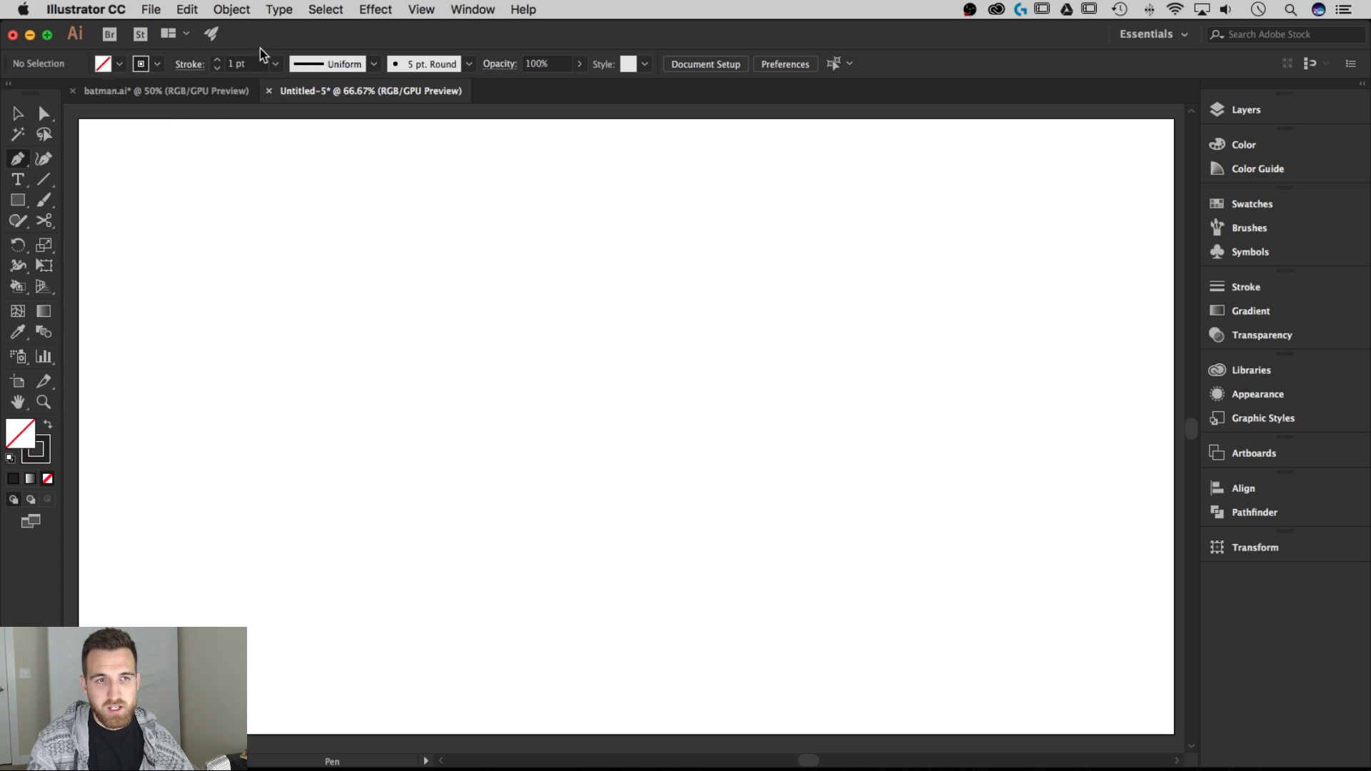
{"action": "left_click", "coordinate": [218, 61]}
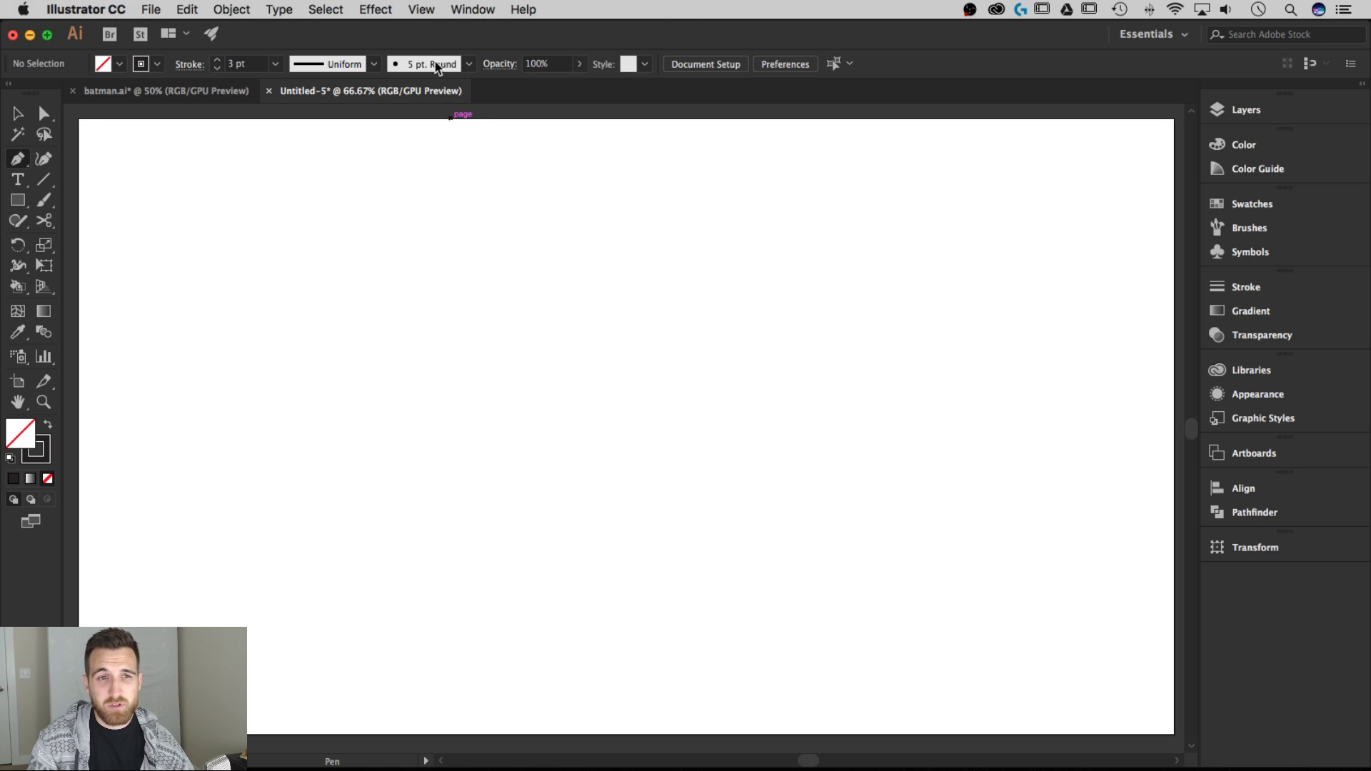
- Check whether Smart Guides are enabled
{"action": "left_click", "coordinate": [421, 9]}
{"action": "mouse_move", "coordinate": [481, 519]}
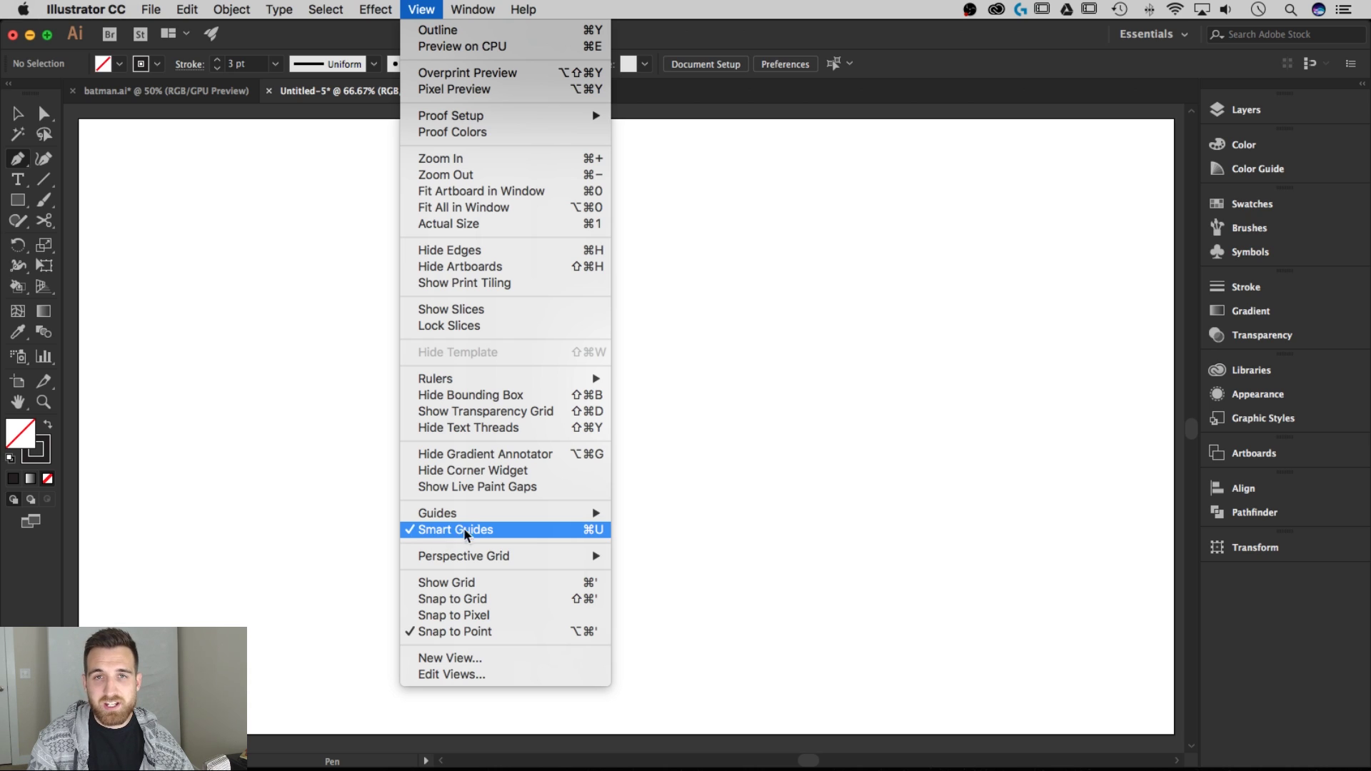
{"action": "mouse_move", "coordinate": [571, 514]}
{"action": "left_click", "coordinate": [699, 438]}
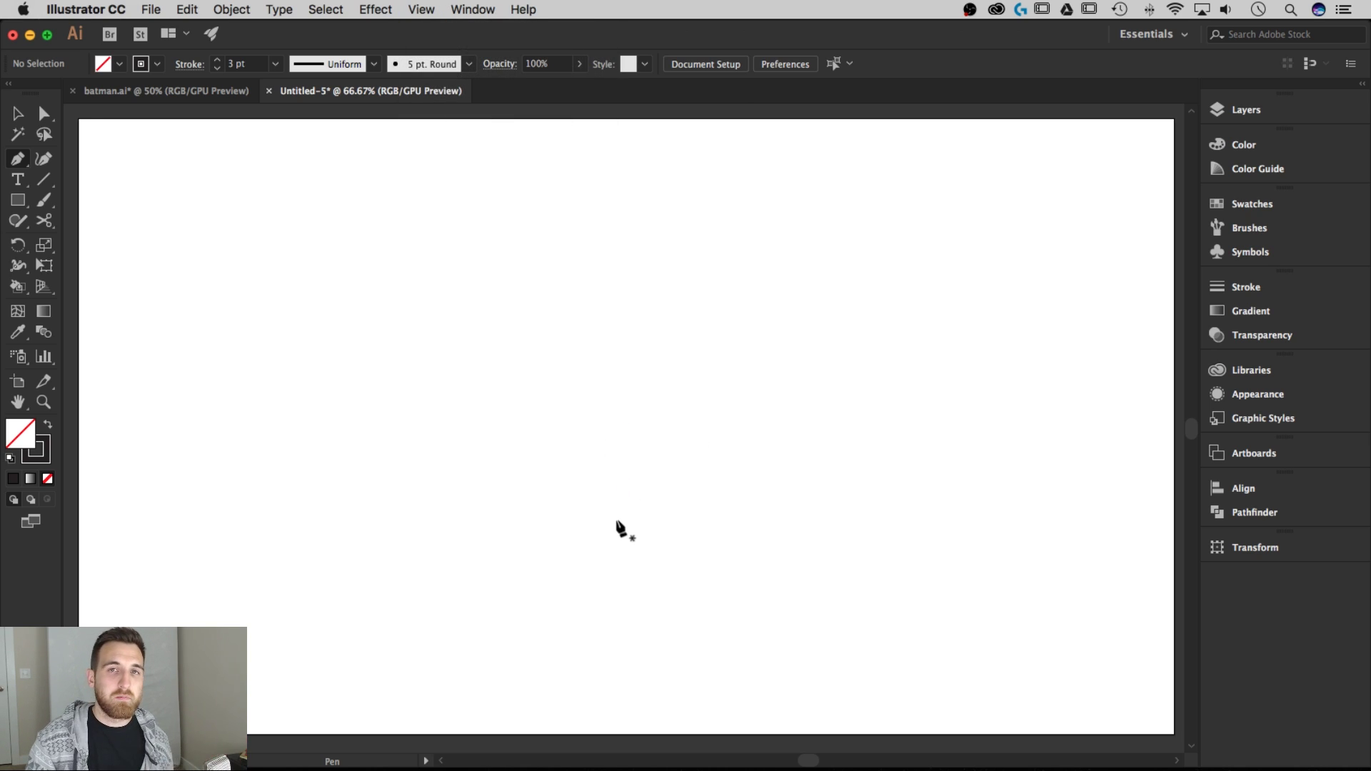
- Draw the left wing's lower curve from the centre bottom tip up and to the left, about 249 px wide and 150 px high
{"action": "left_click", "coordinate": [626, 427]}
{"action": "left_click", "coordinate": [626, 532]}
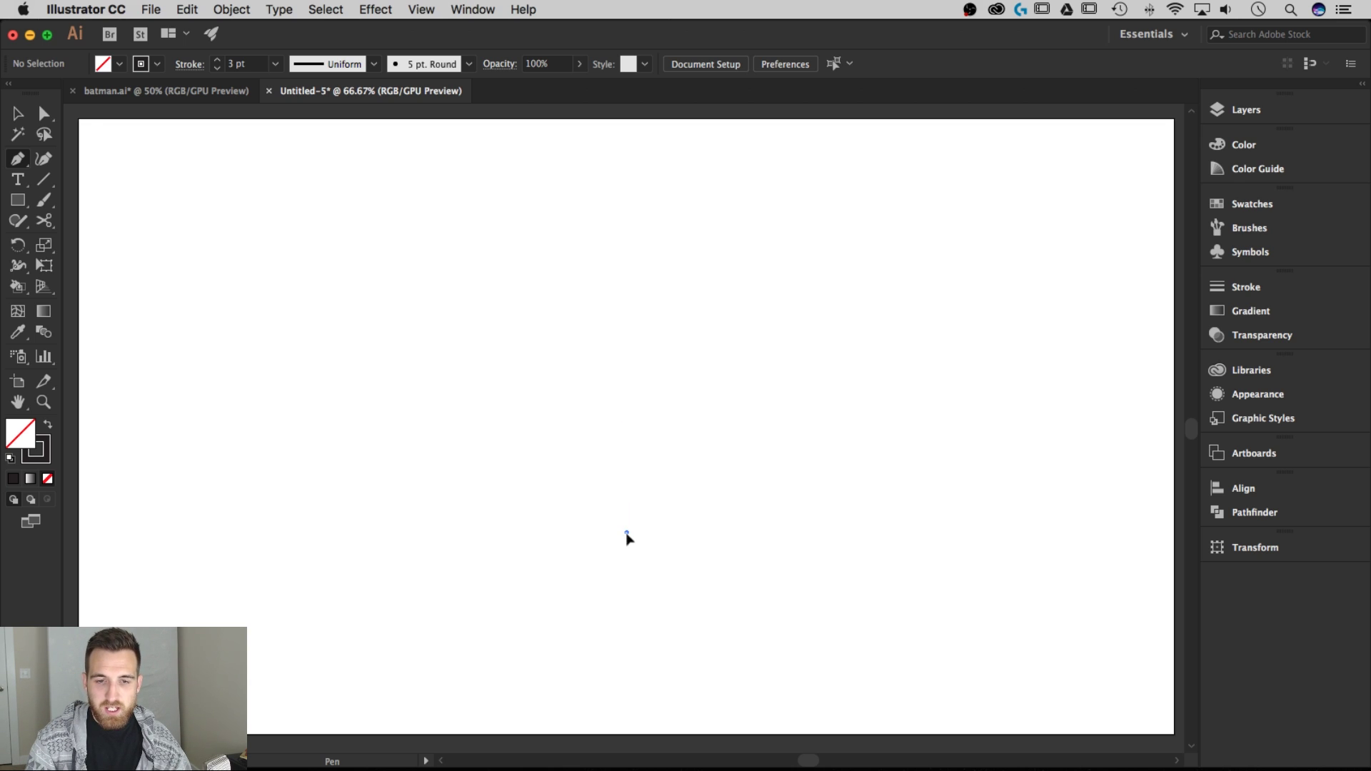
{"action": "left_click_drag", "start_coordinate": [626, 532], "coordinate": [617, 487]}
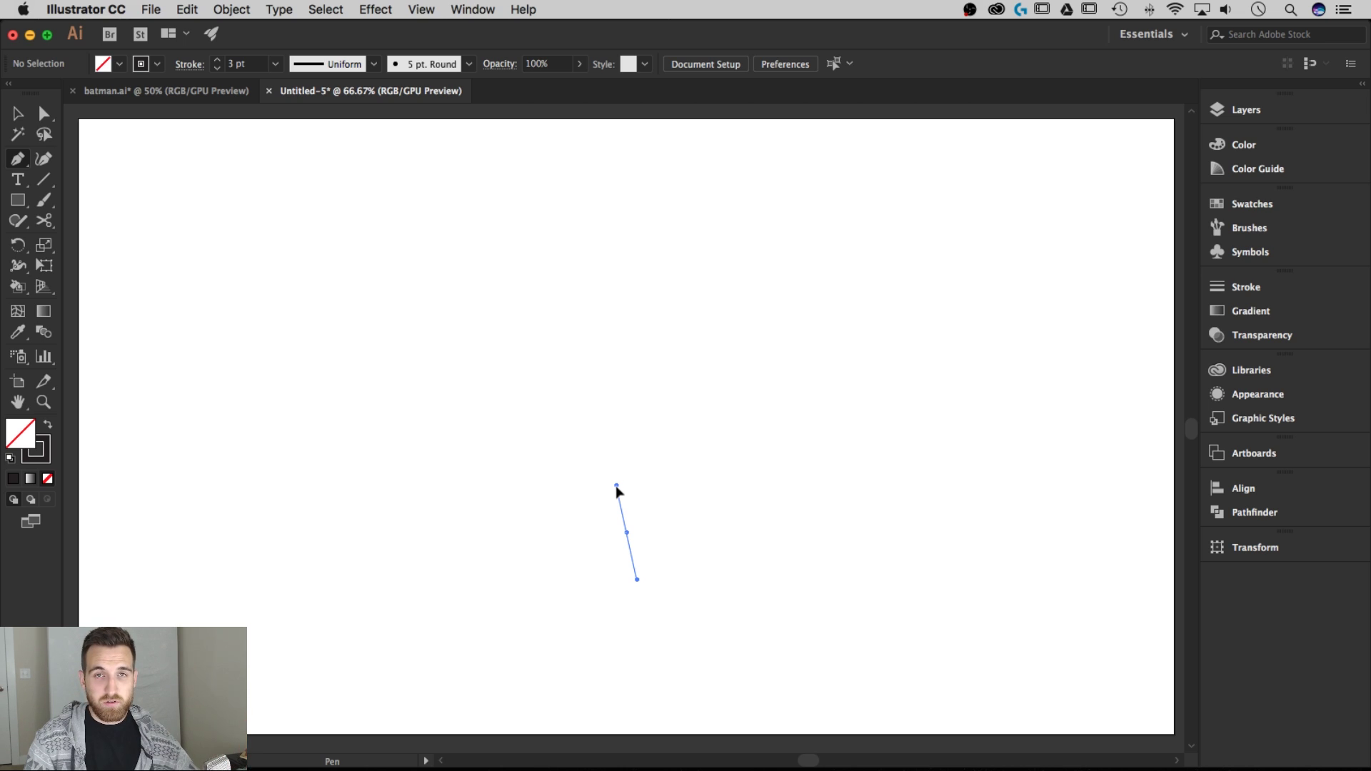
{"action": "left_click_drag", "start_coordinate": [619, 491], "coordinate": [611, 479]}
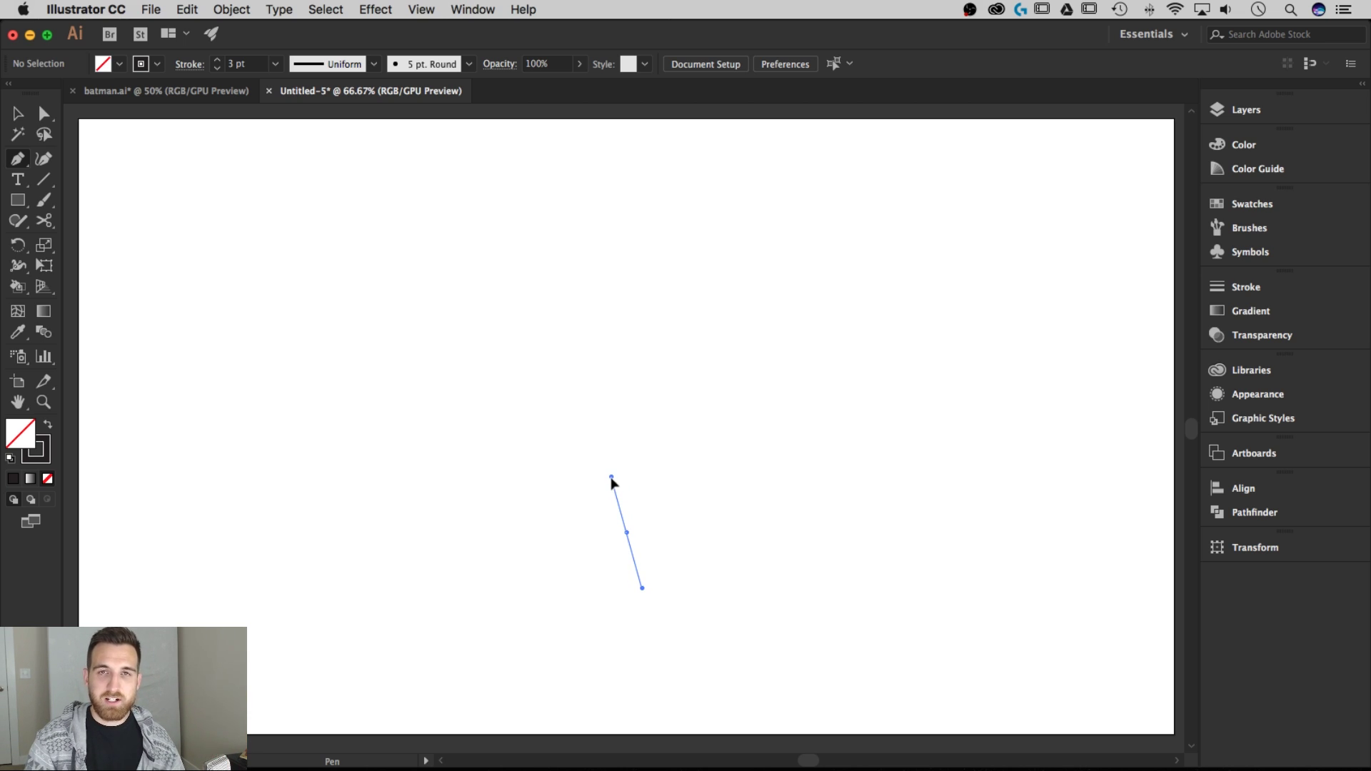
{"action": "left_click_drag", "start_coordinate": [611, 478], "coordinate": [604, 436]}
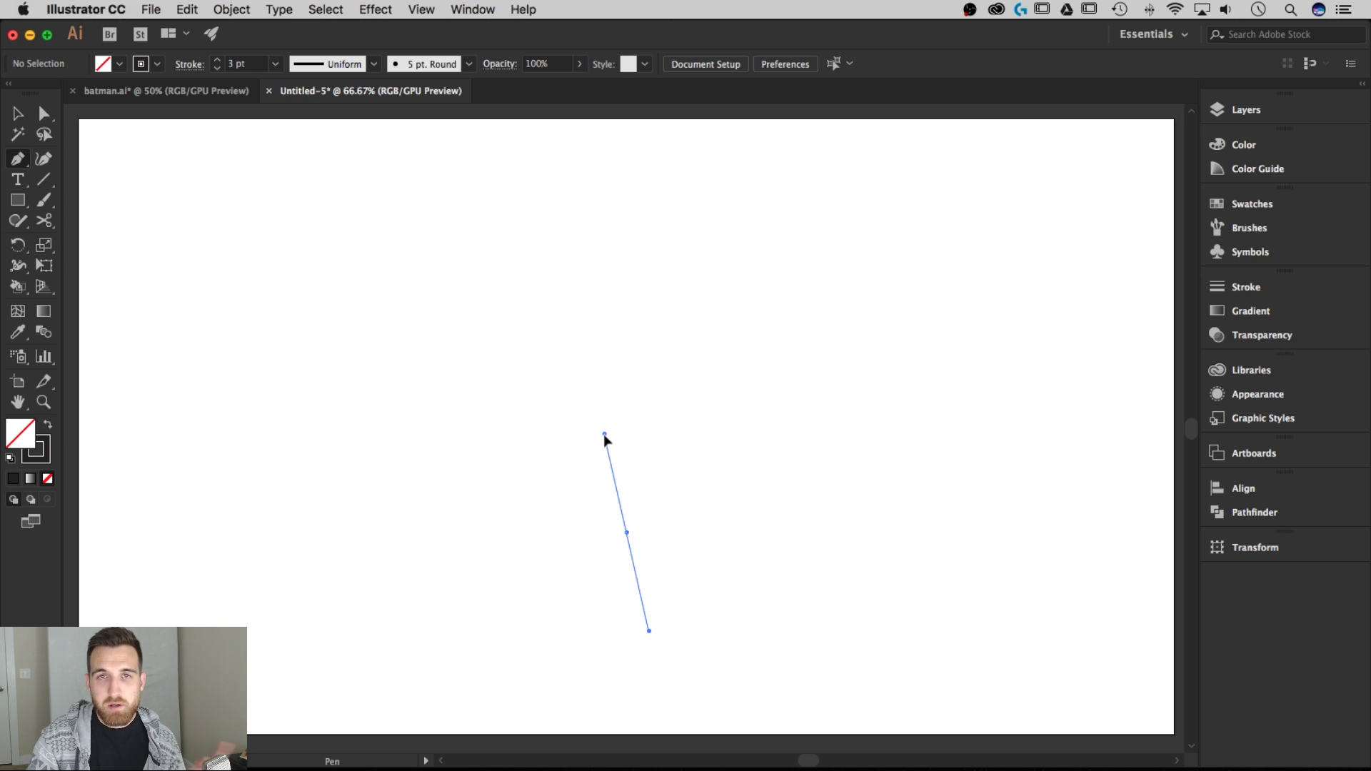
{"action": "left_click_drag", "start_coordinate": [603, 436], "coordinate": [602, 486]}
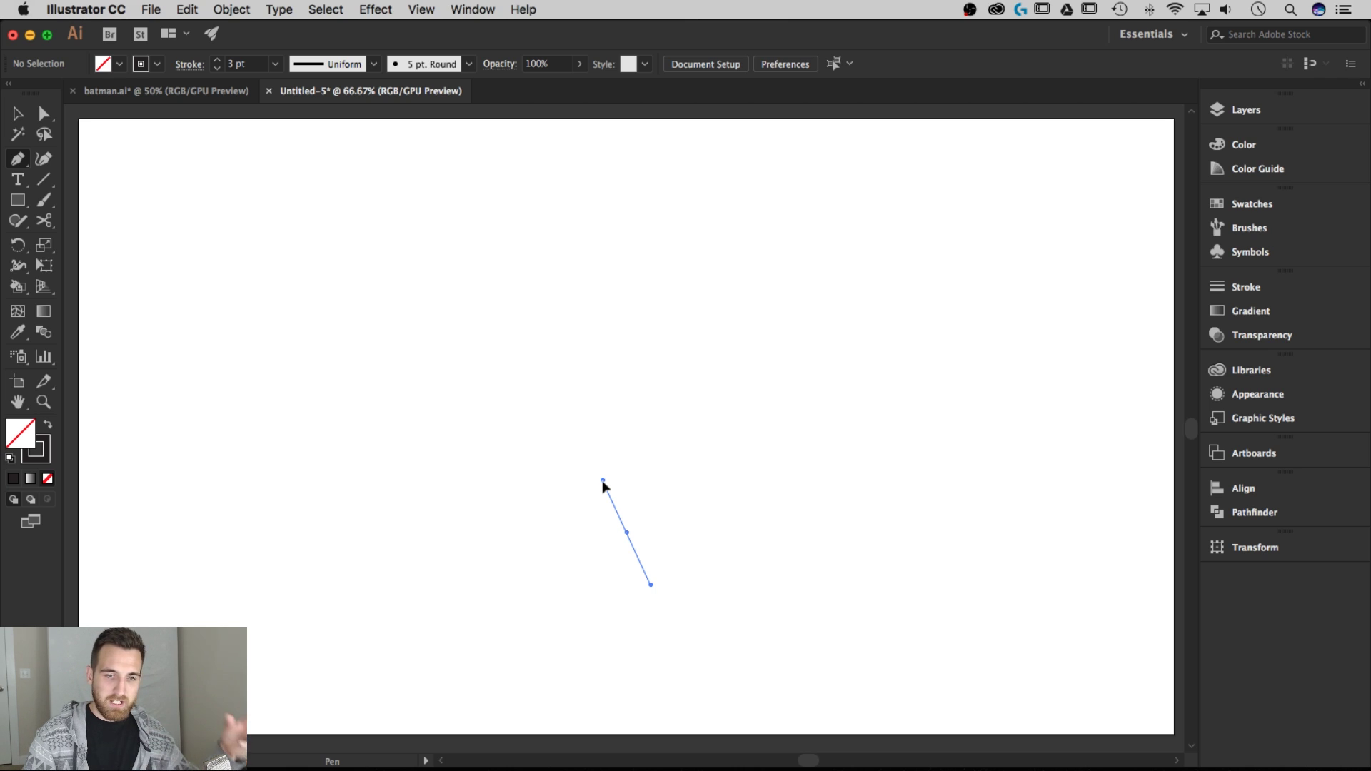
{"action": "left_click_drag", "start_coordinate": [602, 483], "coordinate": [606, 482]}
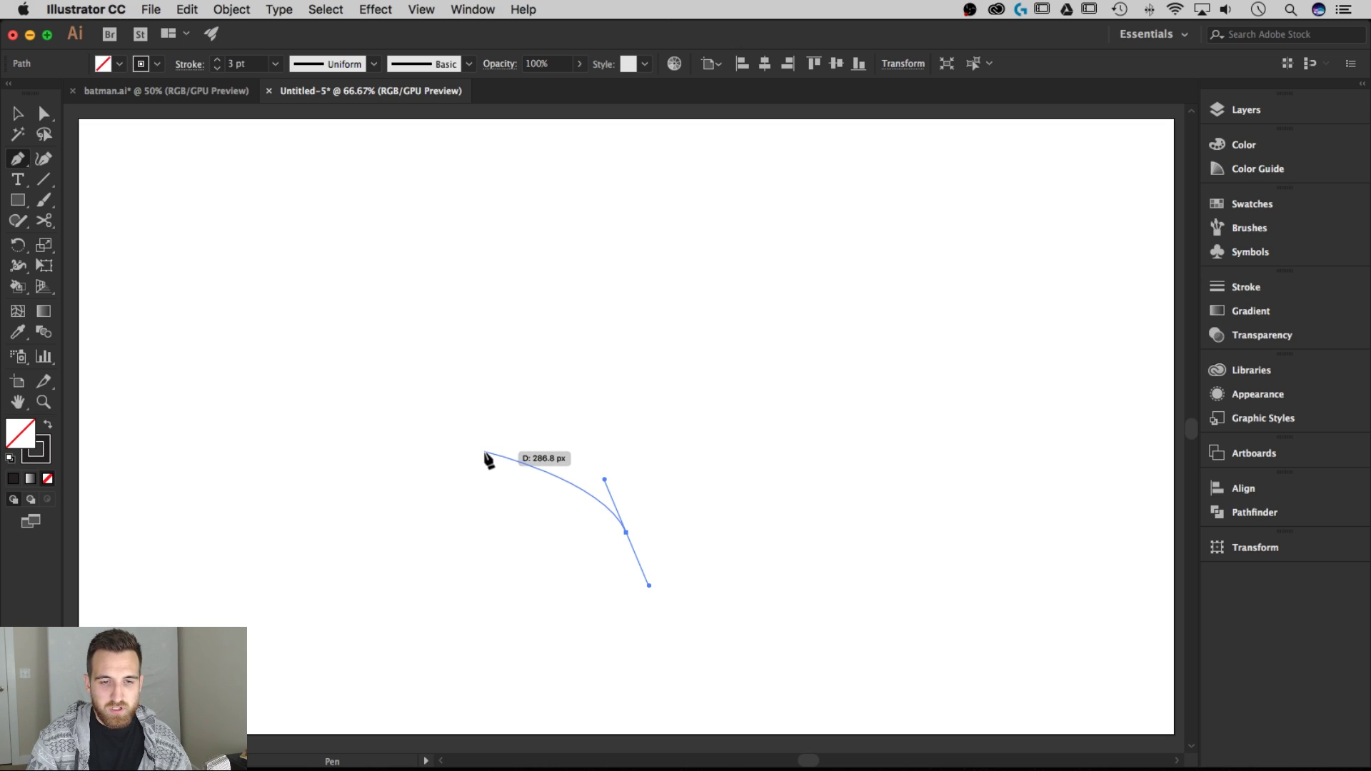
{"action": "left_click_drag", "start_coordinate": [485, 452], "coordinate": [412, 472]}
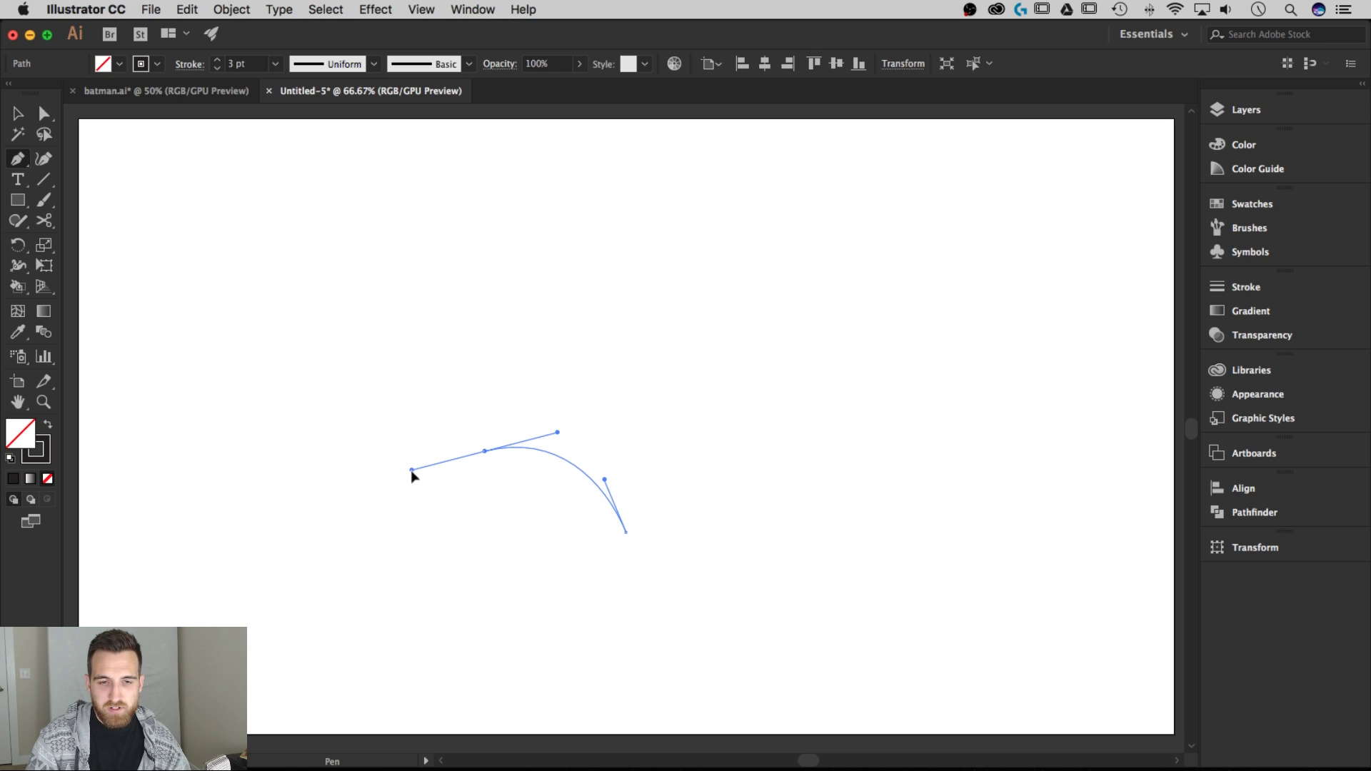
{"action": "mouse_move", "coordinate": [413, 477]}
{"action": "left_mouse_down"}
{"action": "mouse_move", "coordinate": [464, 477]}
{"action": "mouse_move", "coordinate": [318, 489]}
{"action": "mouse_move", "coordinate": [430, 472]}
{"action": "left_mouse_up"}
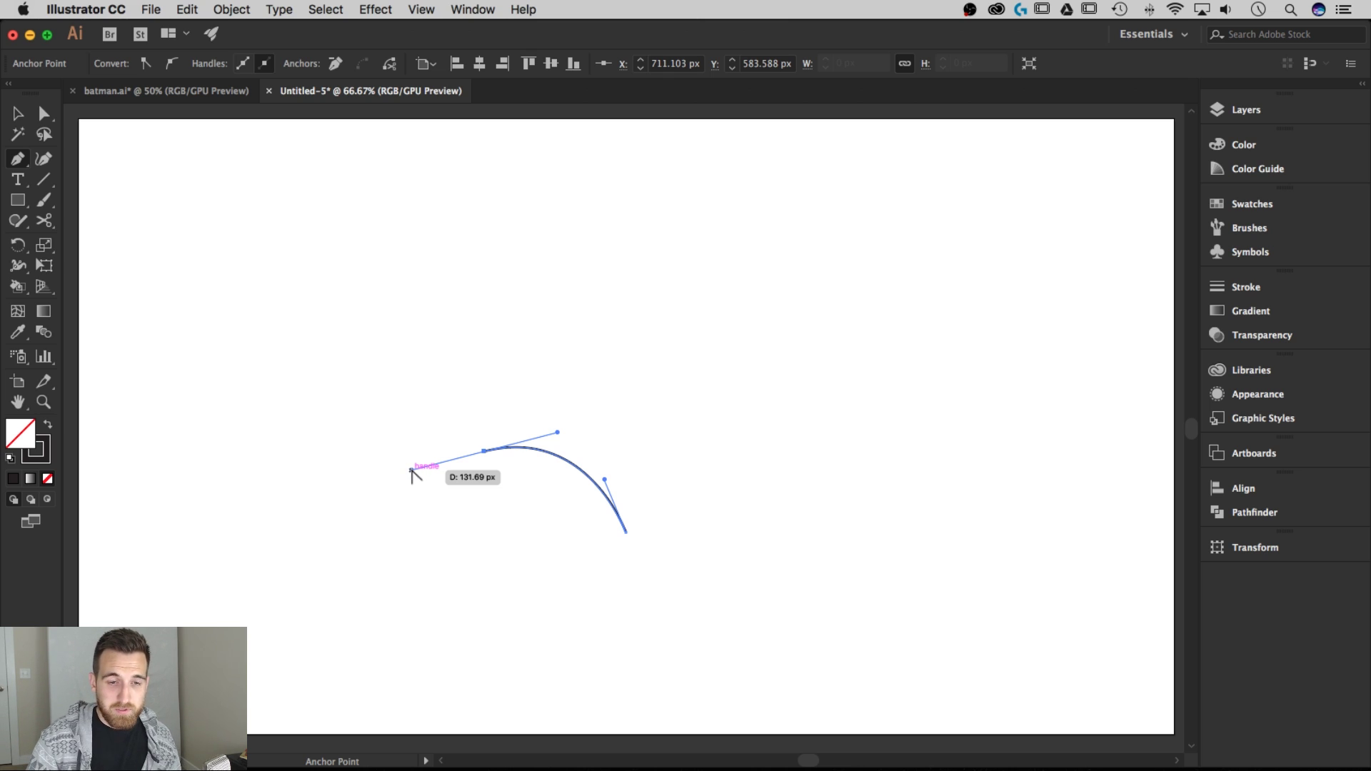
- Turn the second anchor's outgoing handle upward and draw the outer wing curve to a tip at about X 572, Y 425 px
{"action": "left_click_drag", "start_coordinate": [411, 472], "coordinate": [416, 371]}
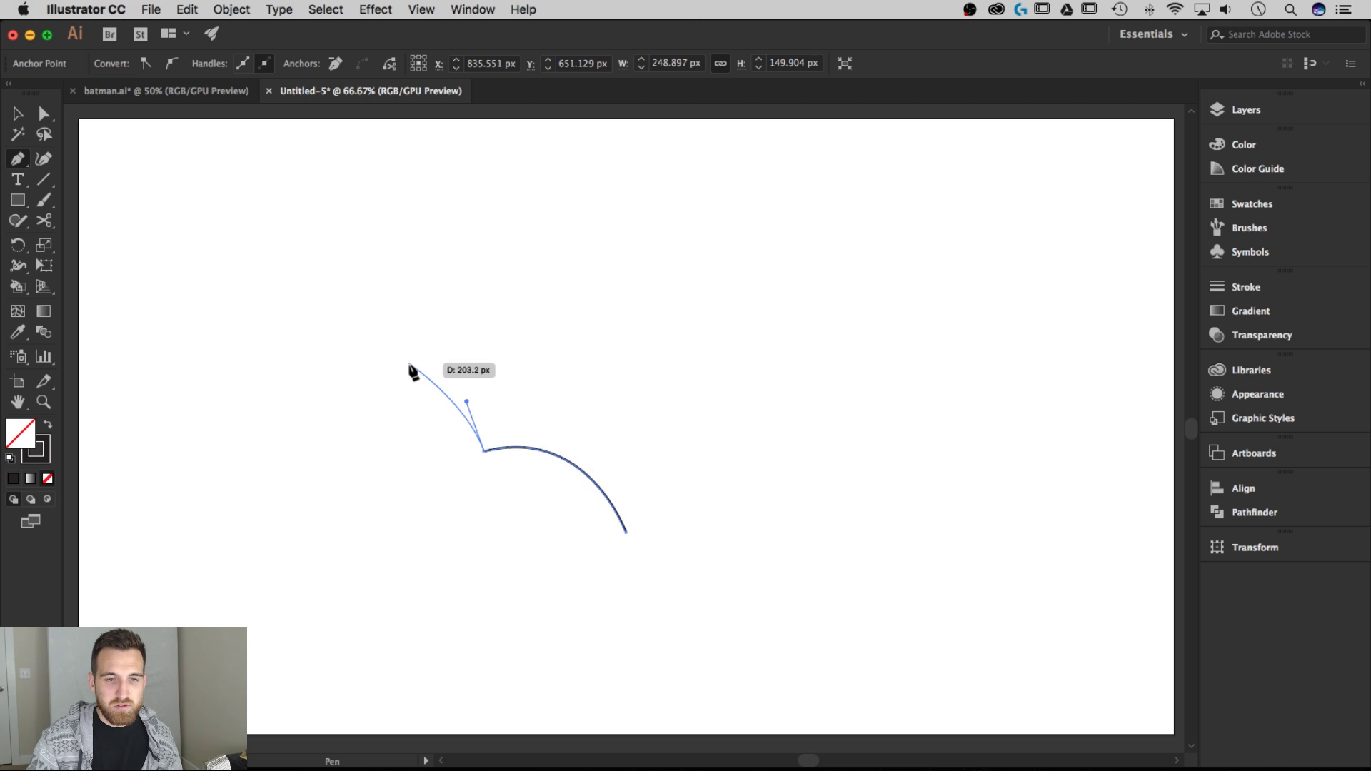
{"action": "left_click_drag", "start_coordinate": [405, 360], "coordinate": [340, 346]}
{"action": "key", "text": "alt"}
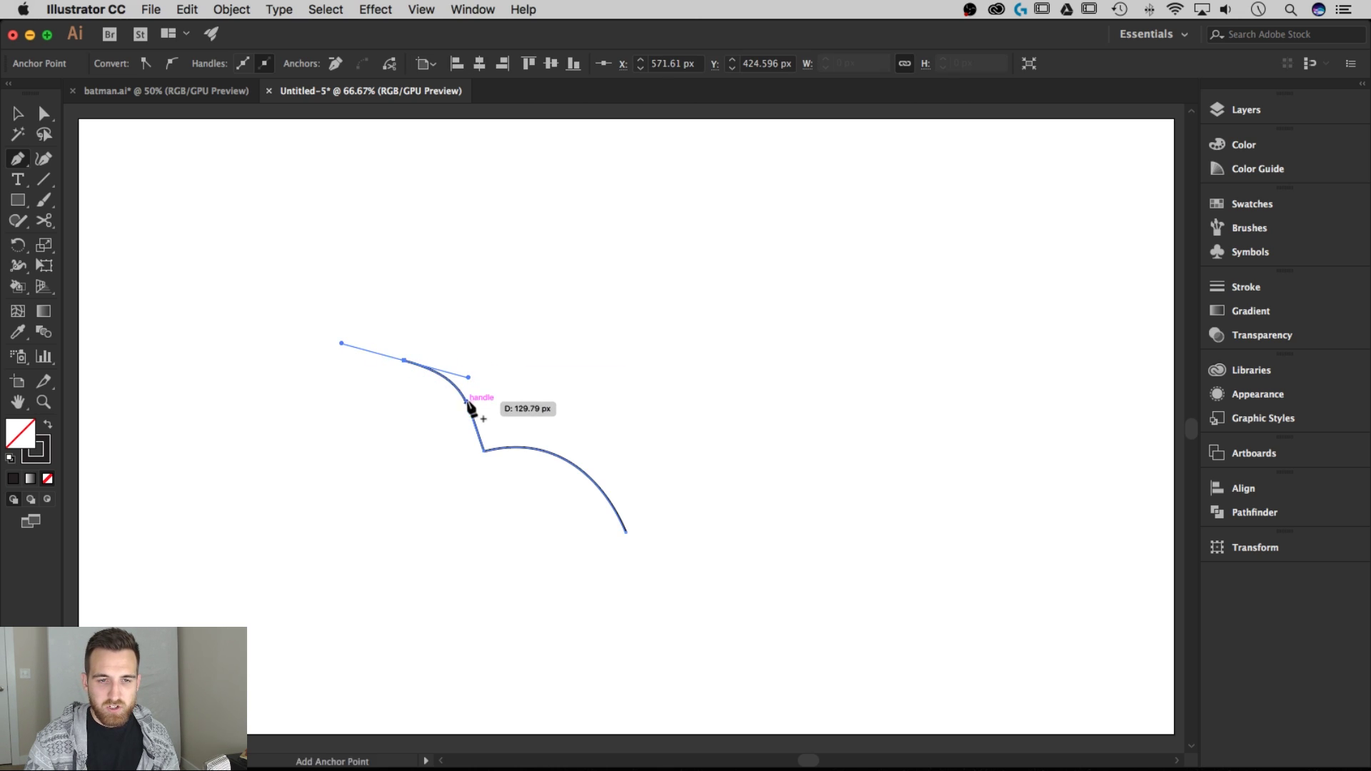
- Adjust the direction handles at both ends of the outer wing curve to give it a rounder bend
{"action": "left_click_drag", "start_coordinate": [466, 401], "coordinate": [478, 405]}
{"action": "left_click", "coordinate": [468, 374]}
{"action": "left_click", "coordinate": [470, 375]}
{"action": "left_click", "coordinate": [480, 401]}
{"action": "left_click_drag", "start_coordinate": [479, 403], "coordinate": [390, 376]}
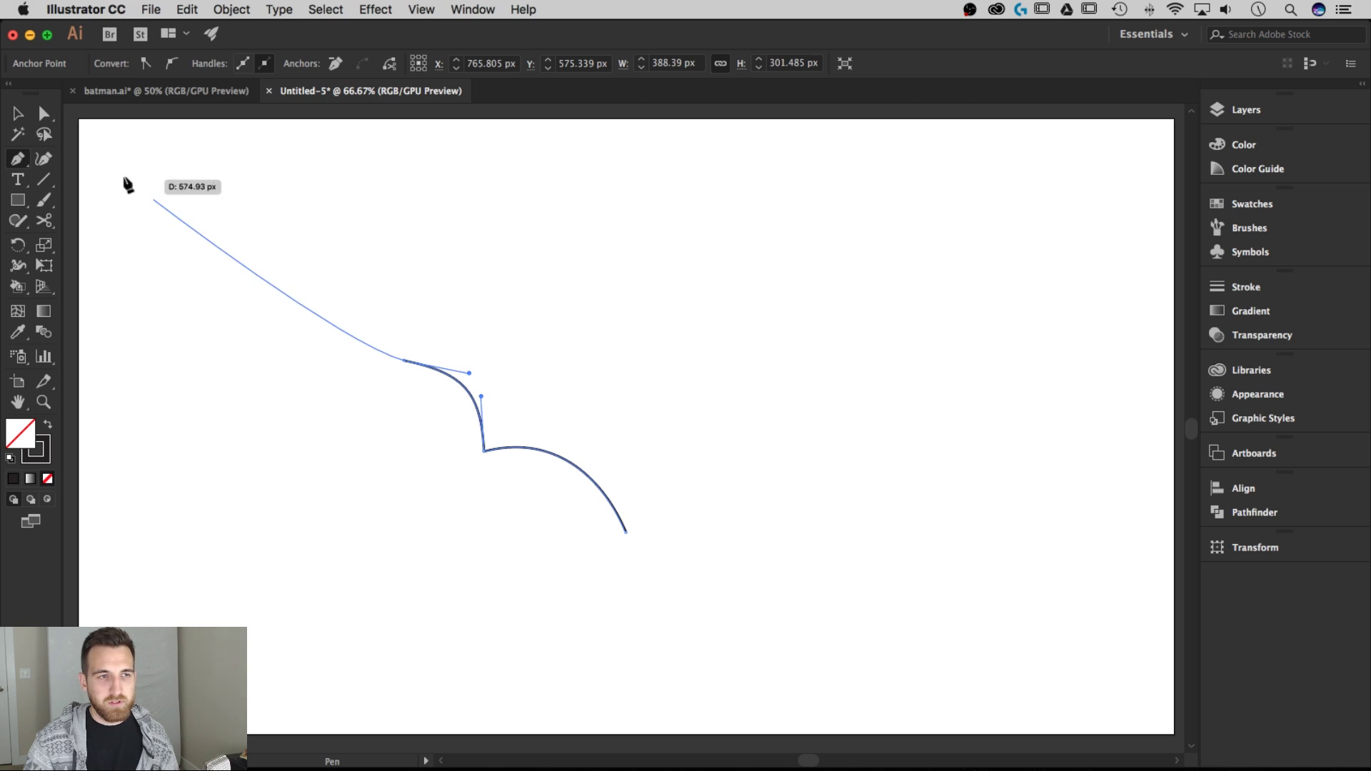
- Select the wing tip's end anchor and remove its outgoing direction handle with the Pen tool
{"action": "left_click", "coordinate": [45, 114]}
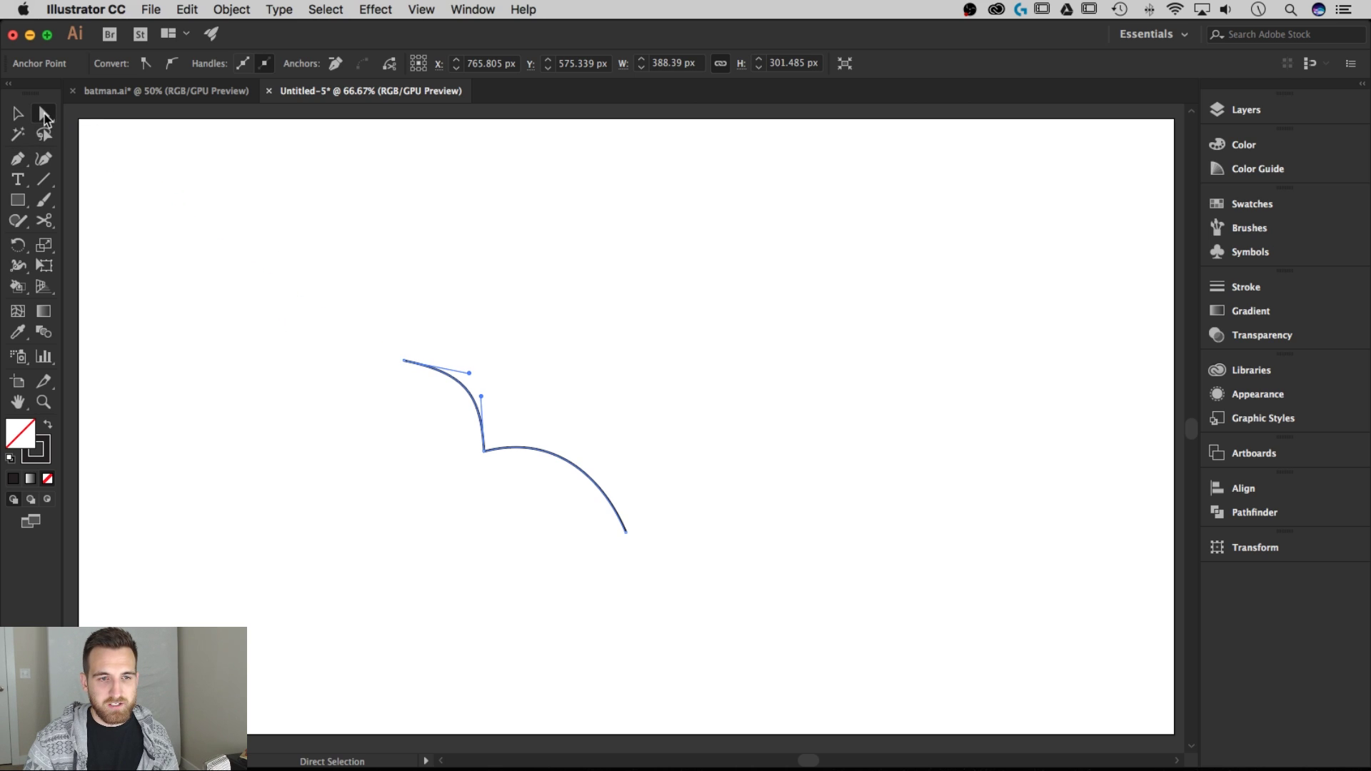
{"action": "left_click", "coordinate": [405, 361]}
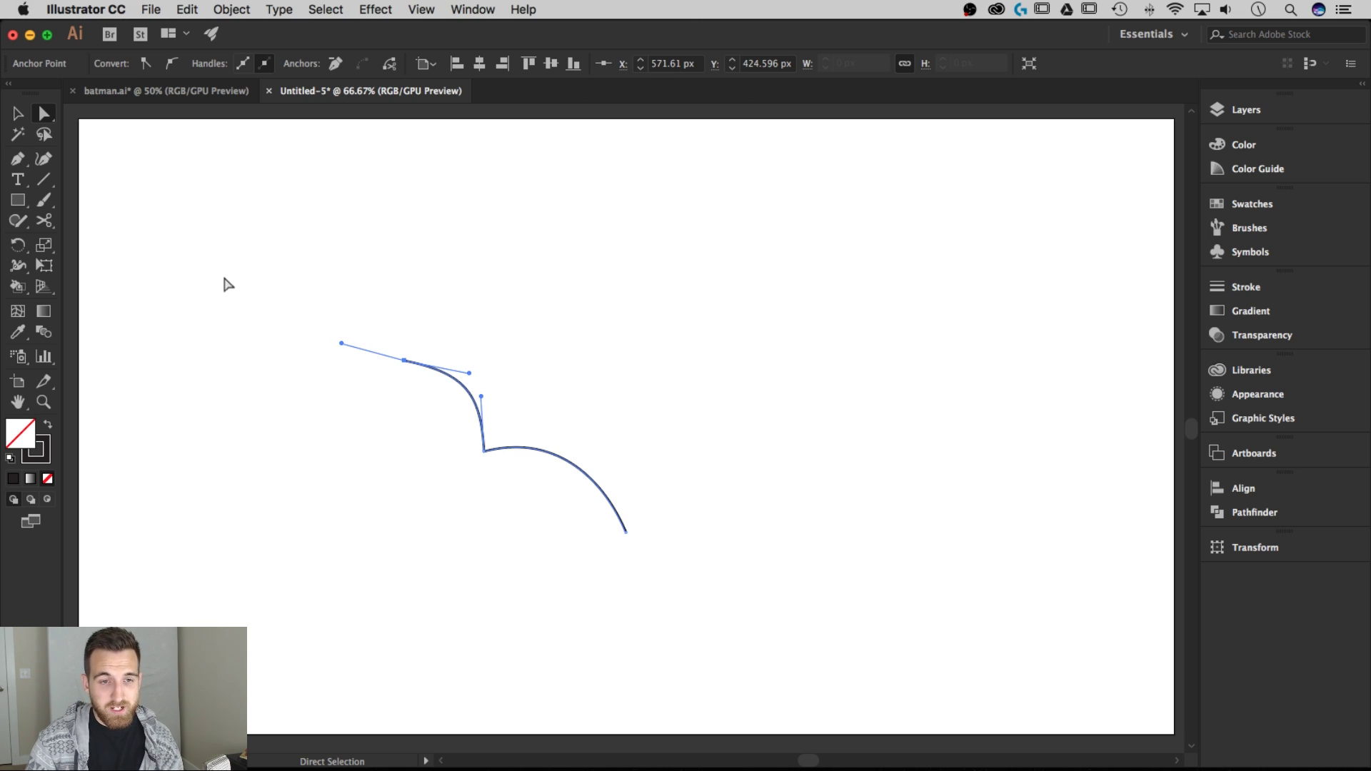
{"action": "key", "text": "p"}
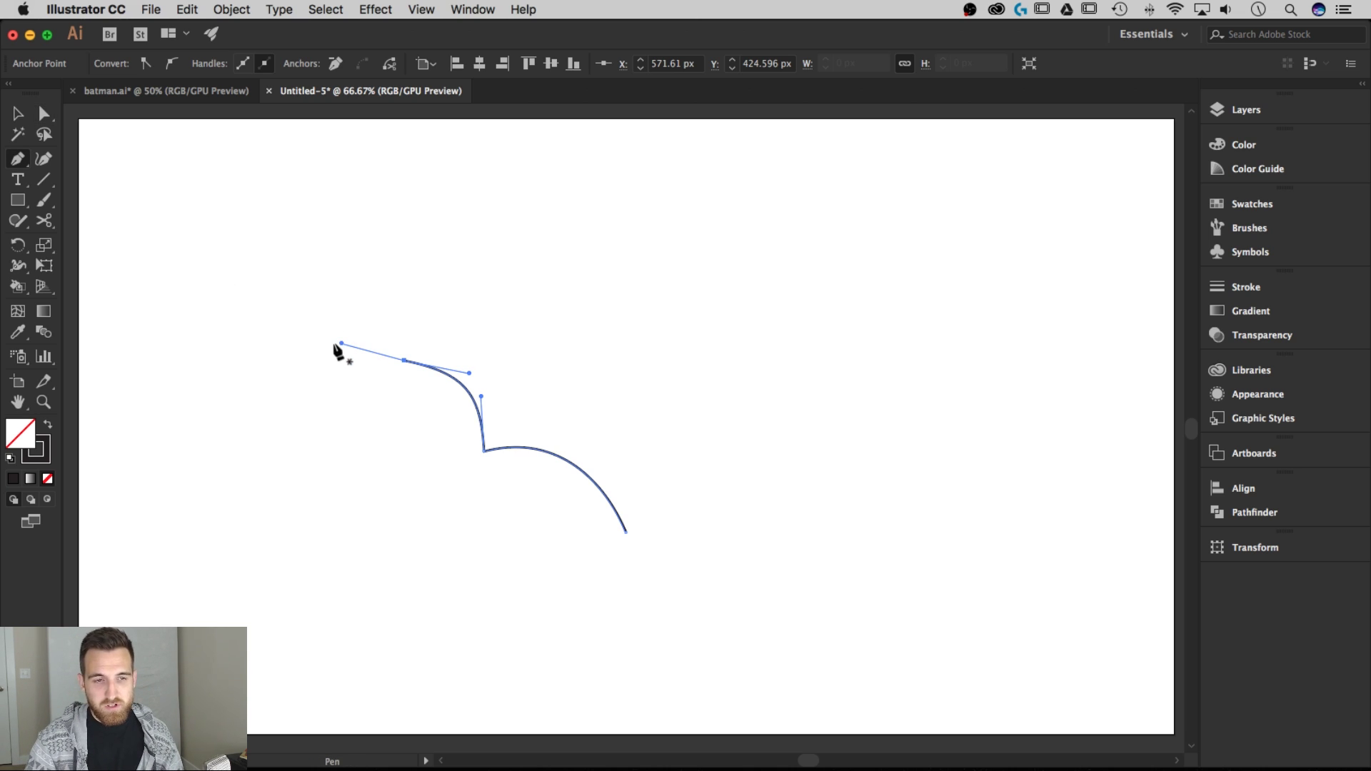
{"action": "key", "text": "alt"}
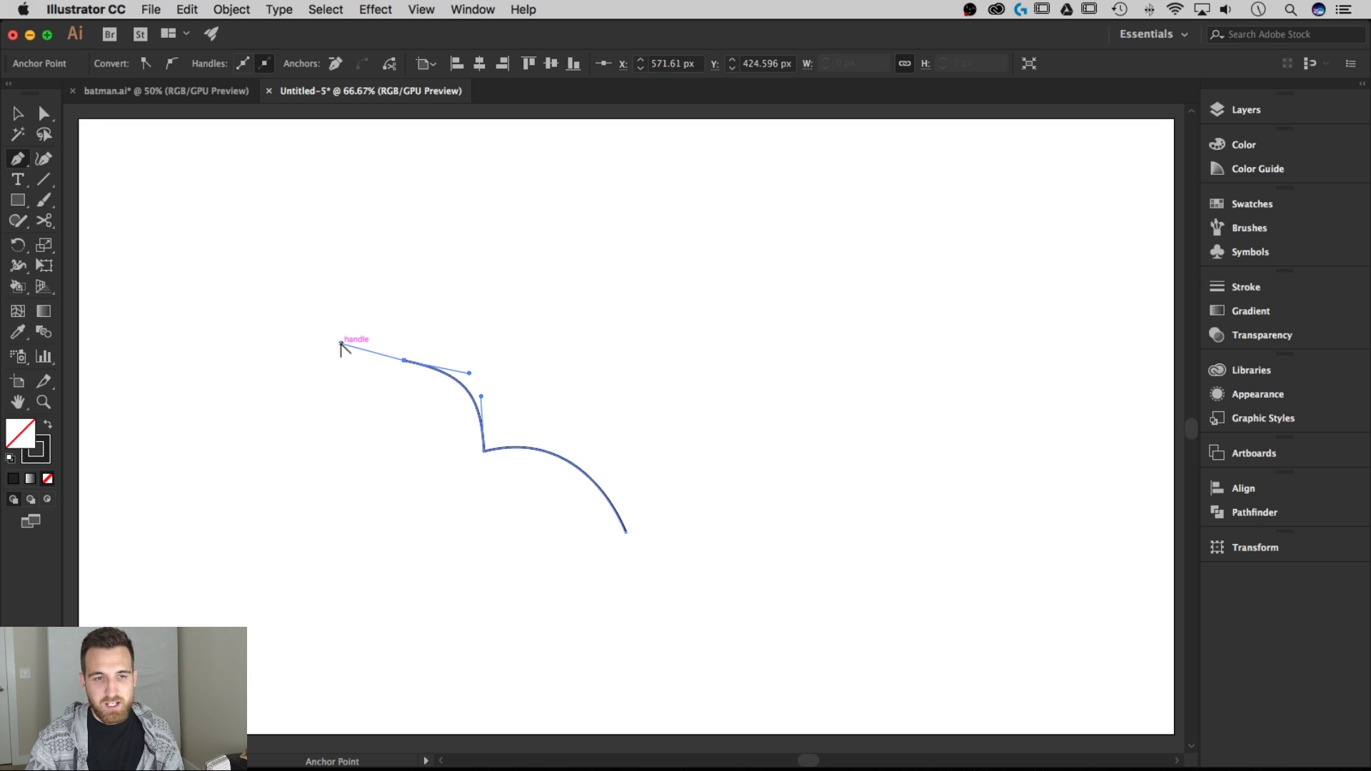
{"action": "left_click_drag", "start_coordinate": [341, 344], "coordinate": [362, 338]}
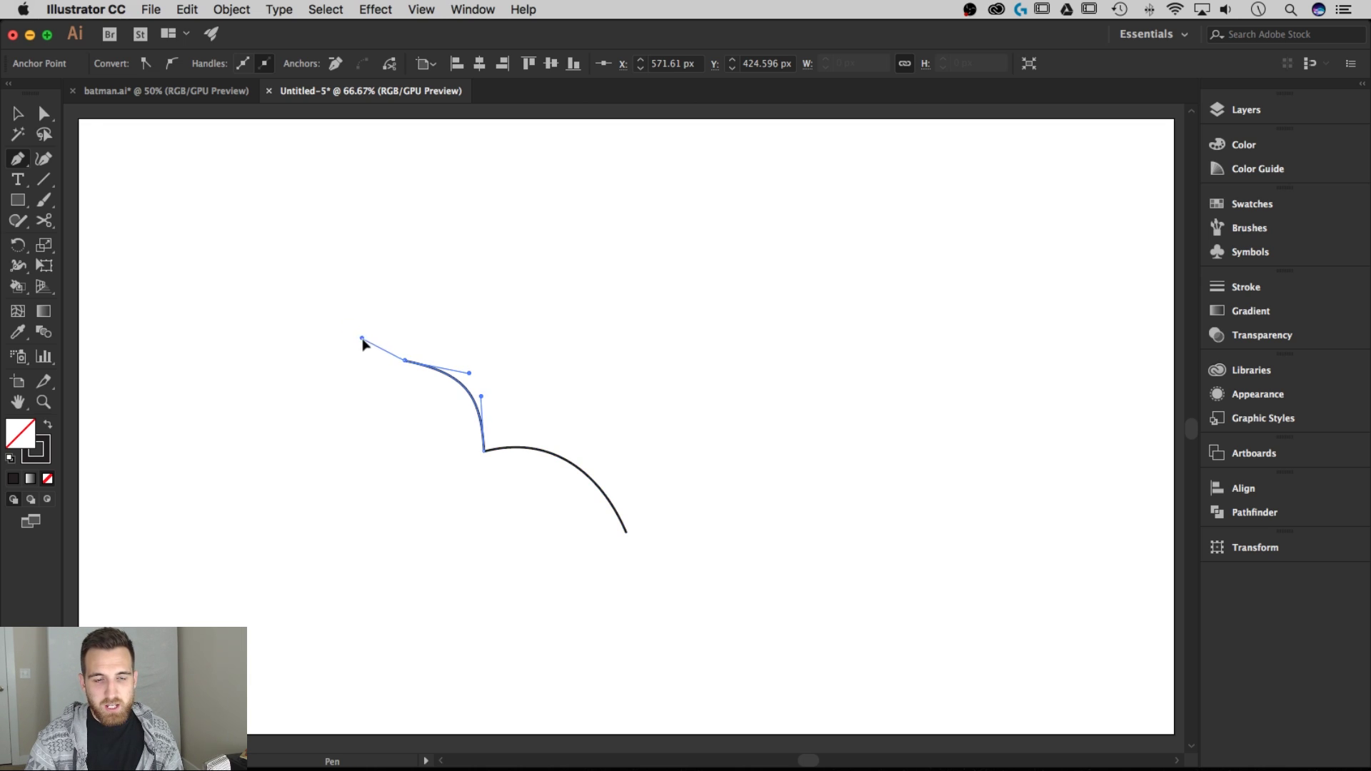
{"action": "left_click", "coordinate": [404, 363]}
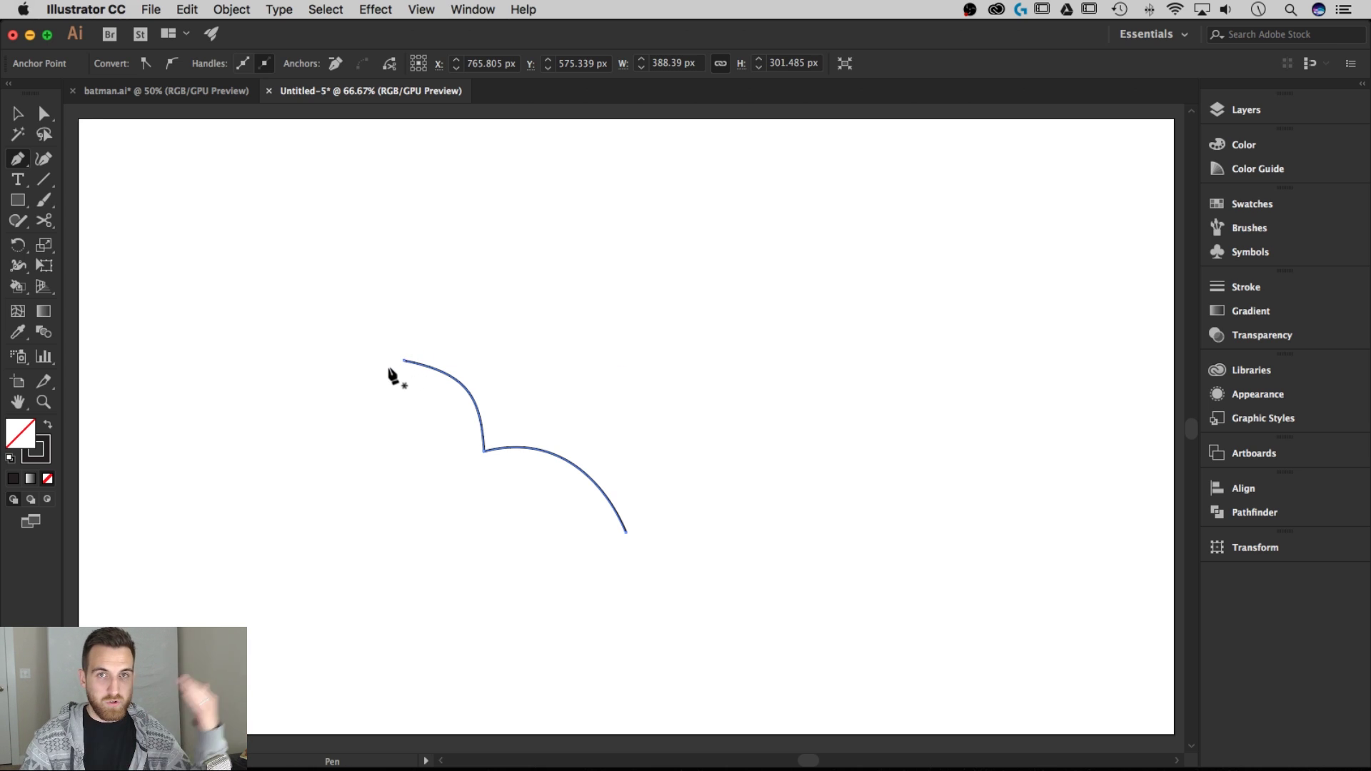
- Close the half-bat outline with a straight top edge to X 960 px and a vertical line down to the starting anchor
{"action": "left_click_drag", "start_coordinate": [404, 362], "coordinate": [627, 362]}
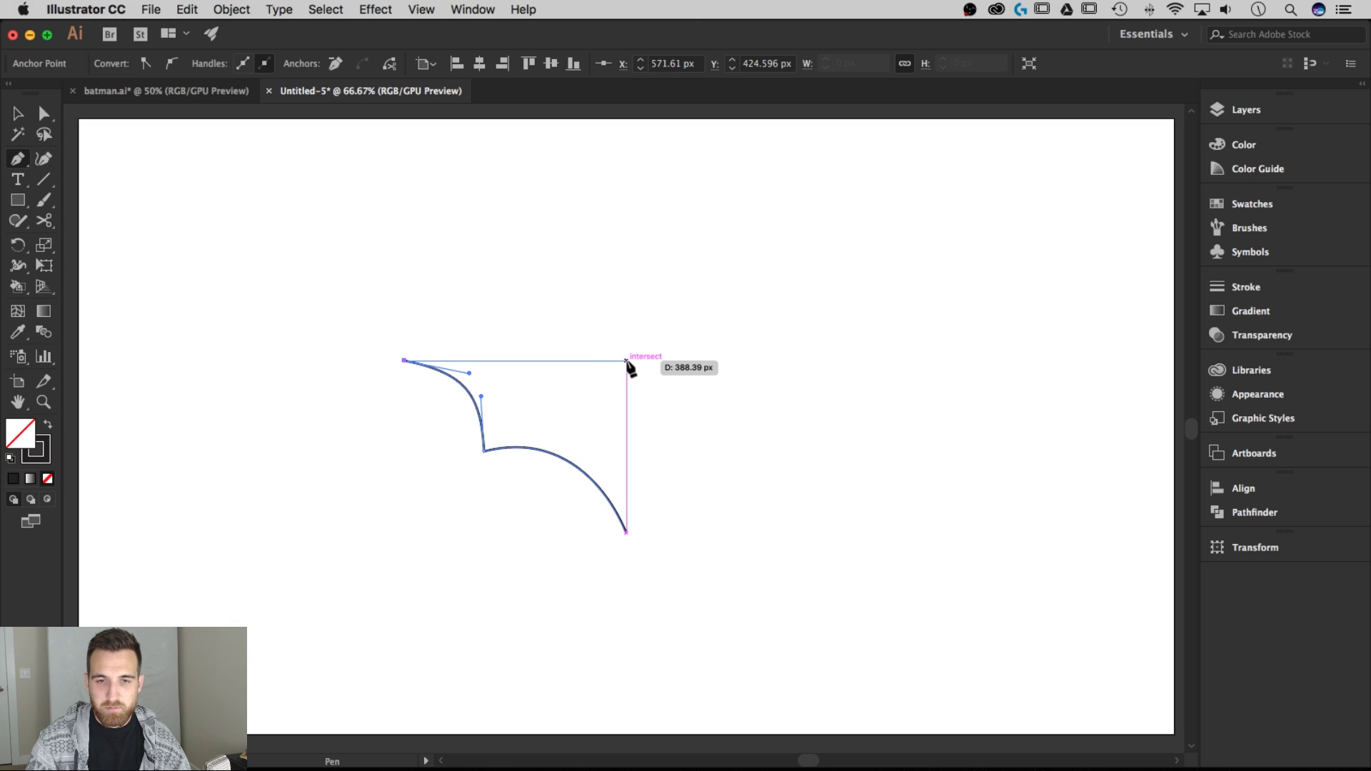
{"action": "left_click_drag", "start_coordinate": [627, 362], "coordinate": [626, 362]}
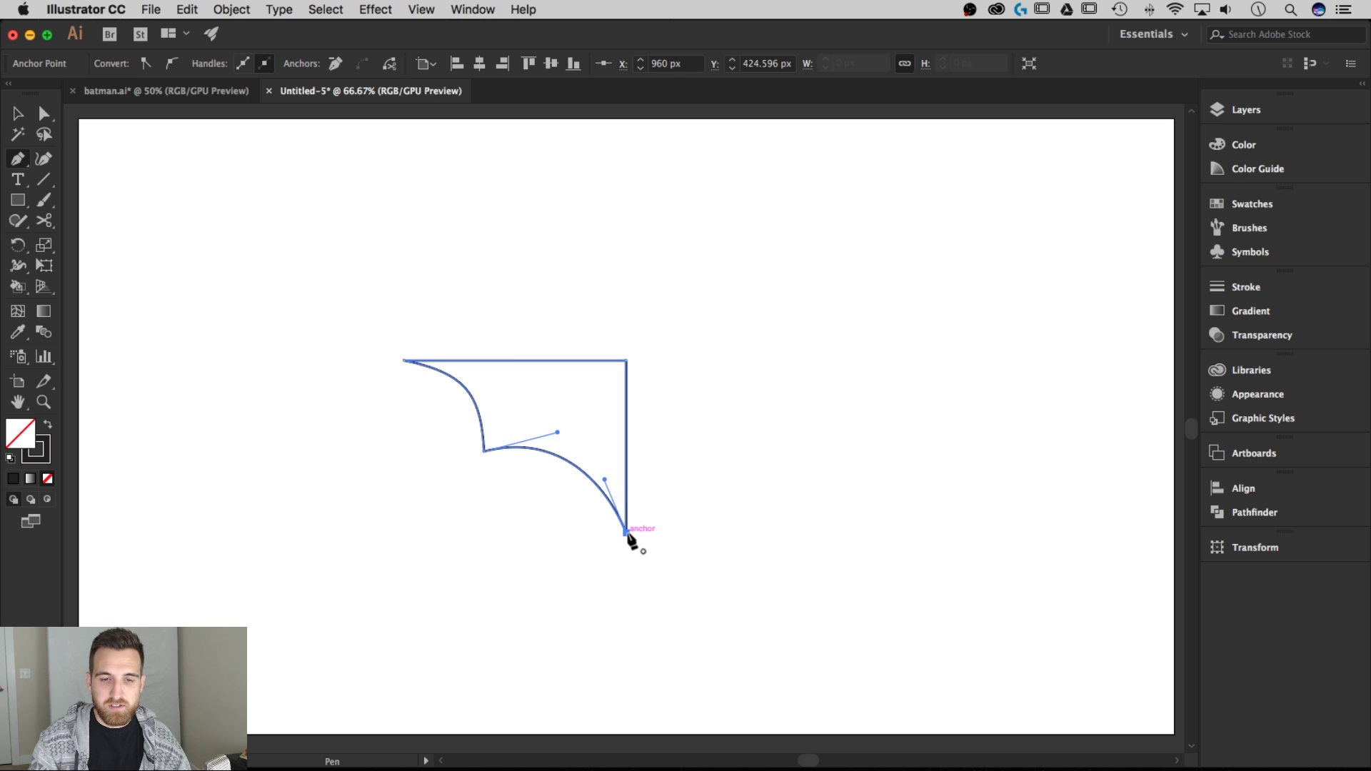
{"action": "left_click", "coordinate": [627, 534]}
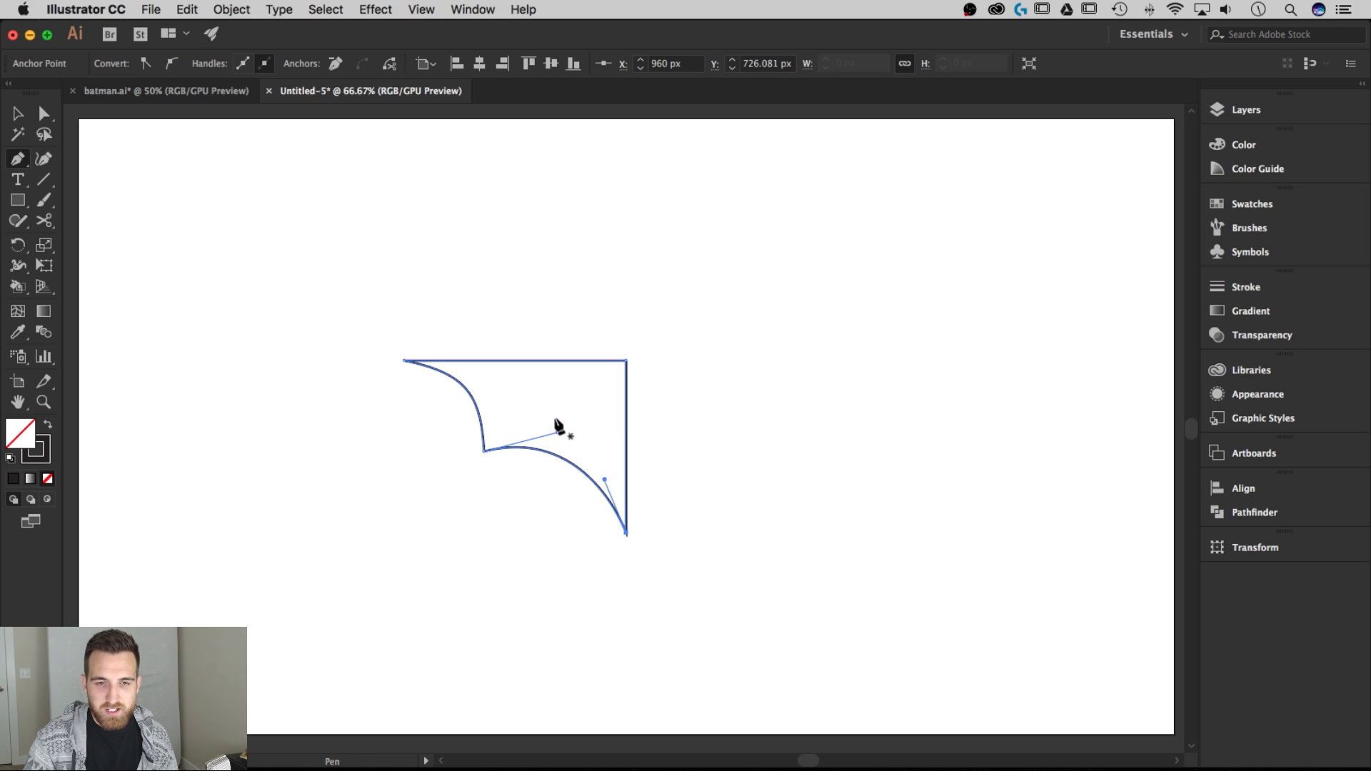
- Add four anchor points along the wing's top edge at about X 831, 899, 911 and 923 px
{"action": "left_click", "coordinate": [553, 361]}
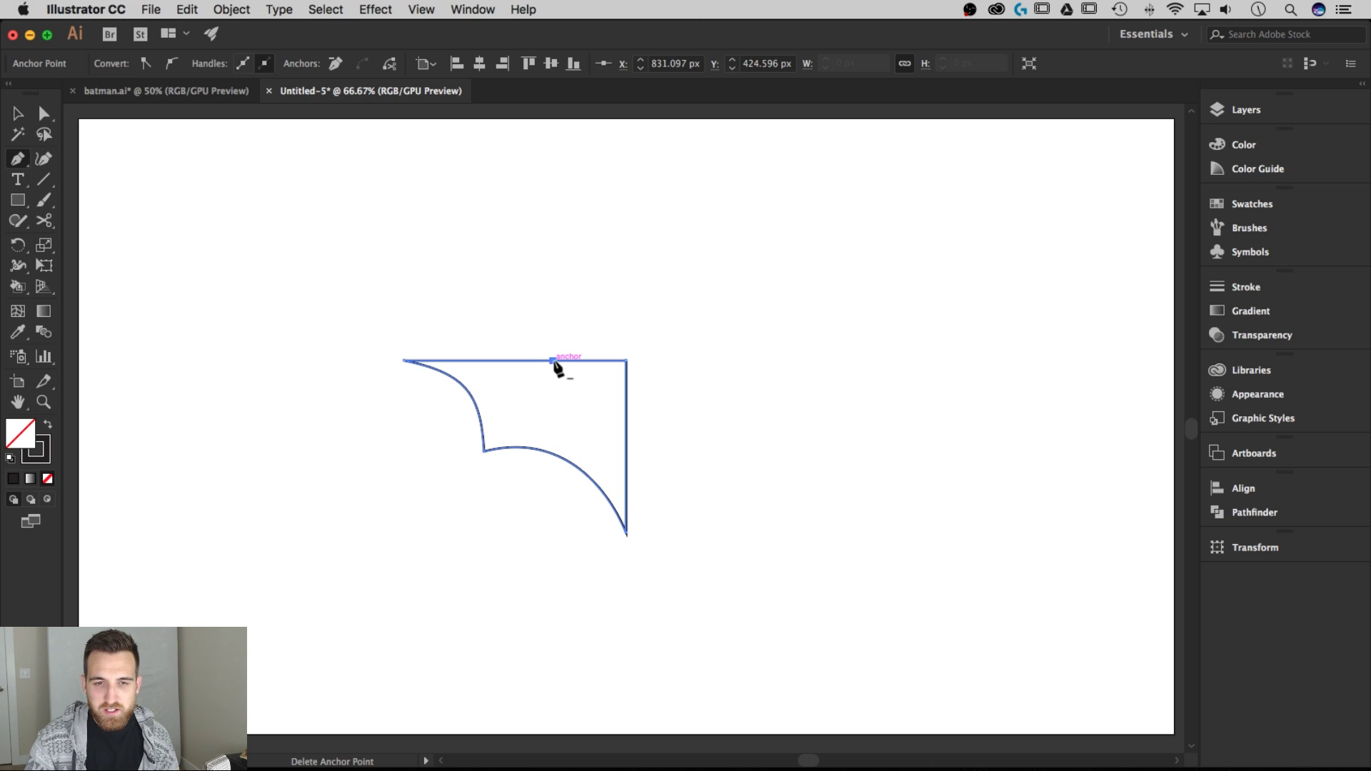
{"action": "left_click", "coordinate": [552, 361]}
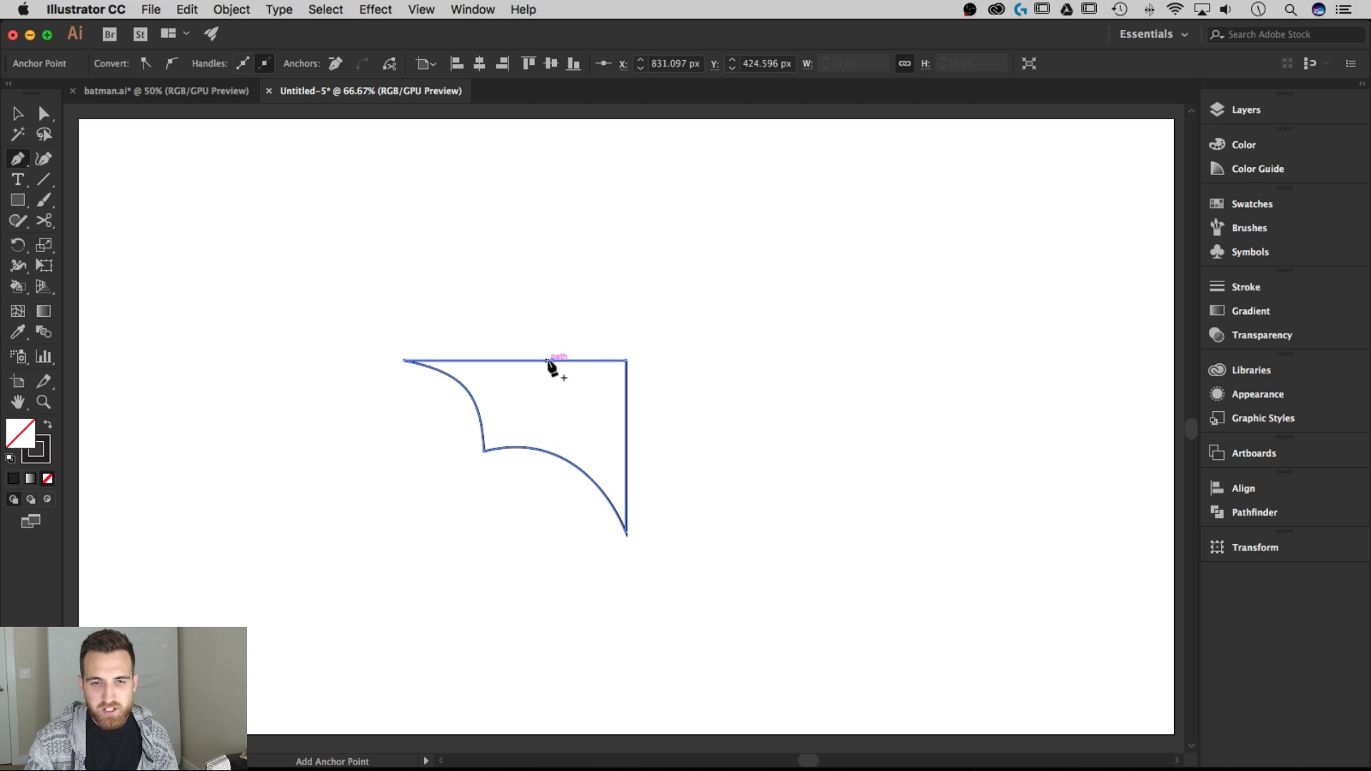
{"action": "left_click", "coordinate": [596, 361]}
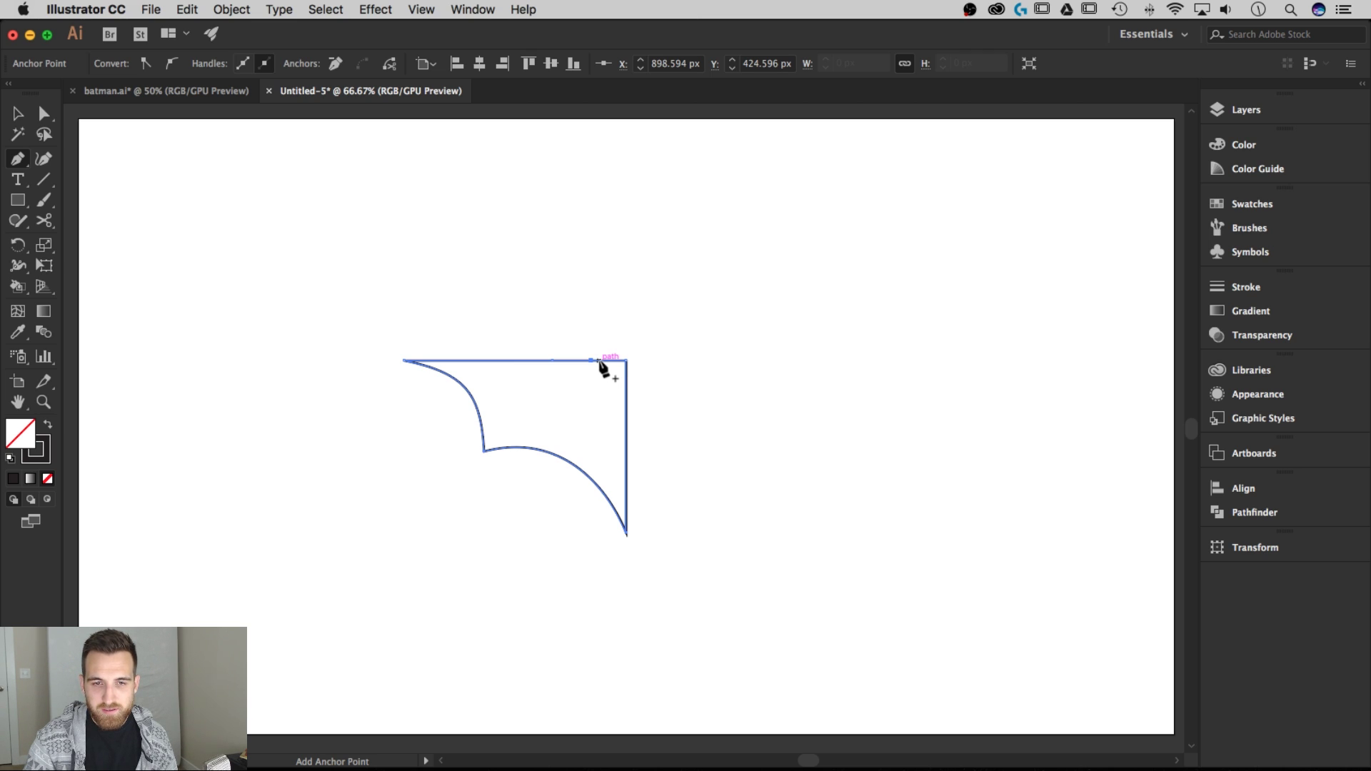
{"action": "left_click", "coordinate": [602, 361]}
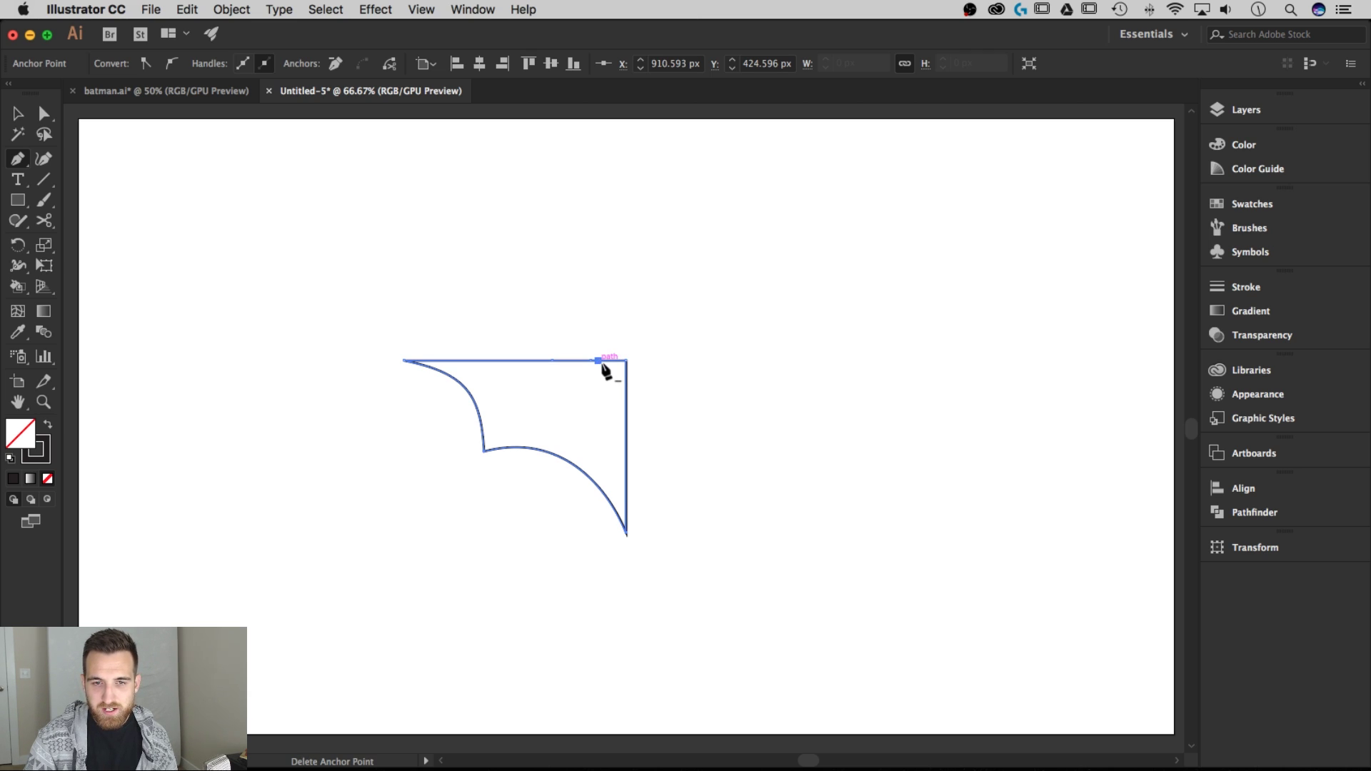
{"action": "left_click", "coordinate": [606, 361]}
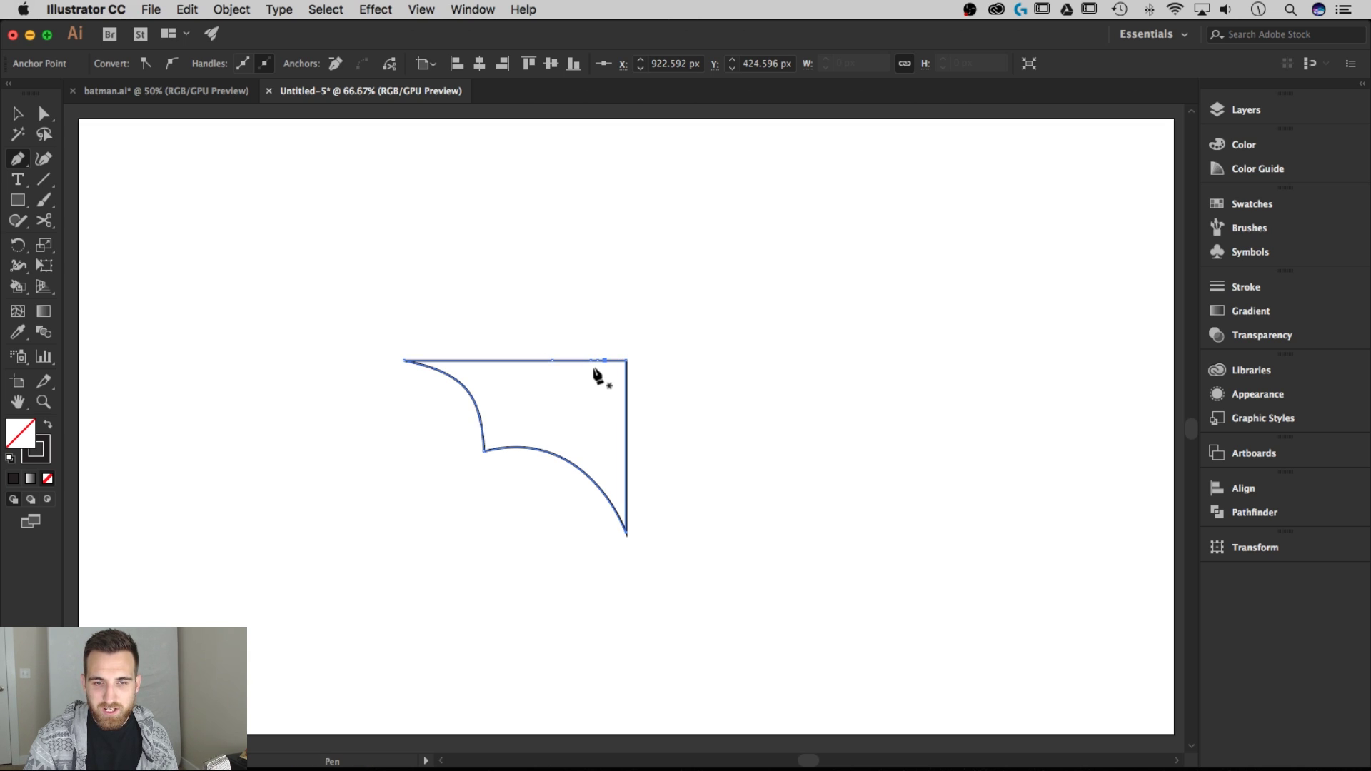
{"action": "left_click", "coordinate": [597, 361]}
{"action": "left_click", "coordinate": [597, 362]}
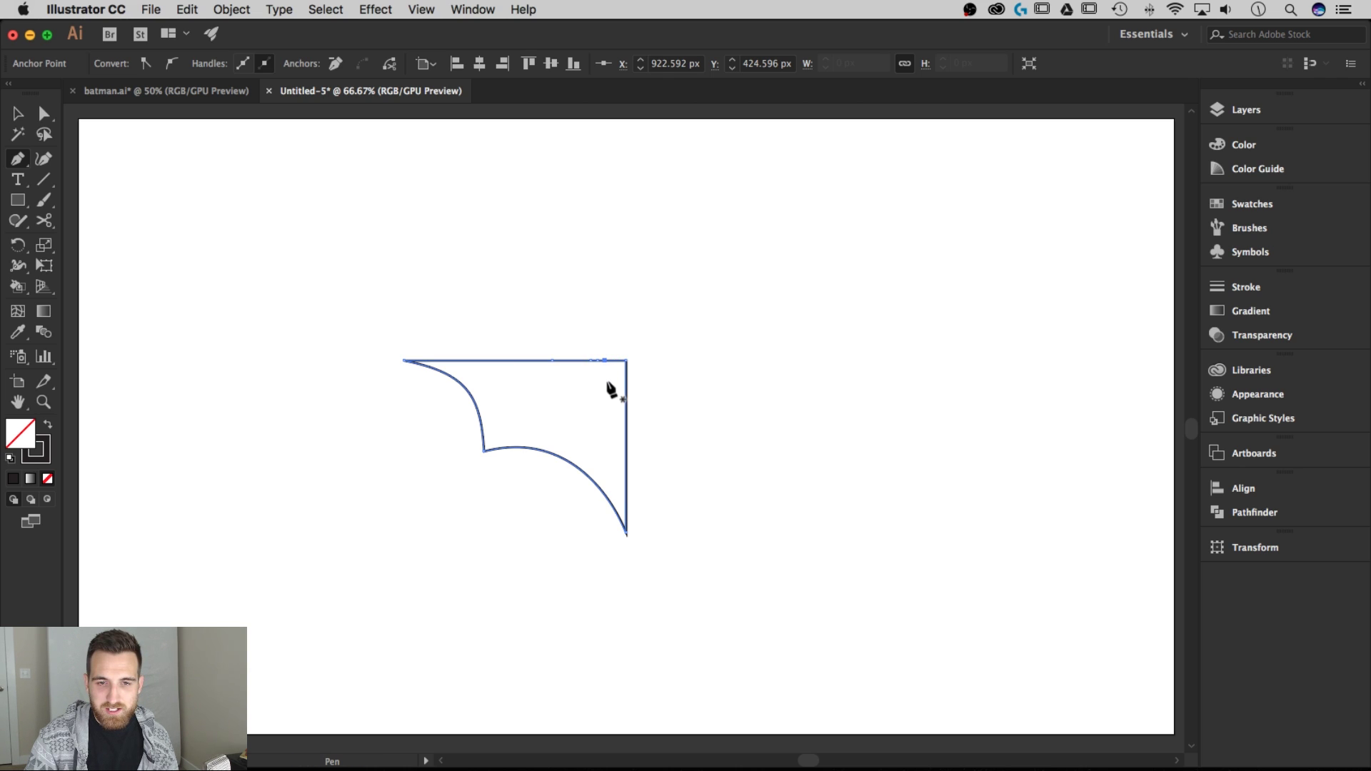
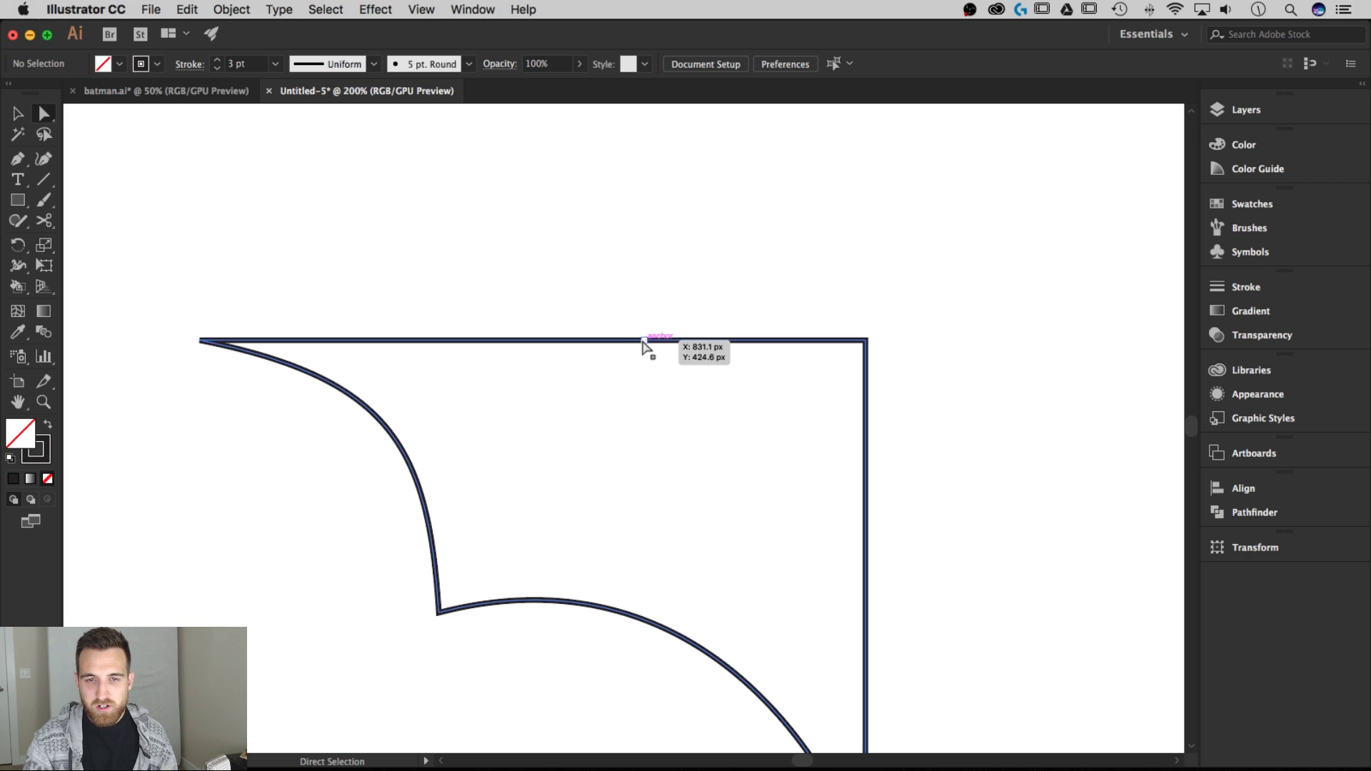
- Select the top-edge anchors at about X 899, 923 and 960 px and lower them together to Y 469 px, leaving the ear tip in place
{"action": "left_click", "coordinate": [578, 342]}
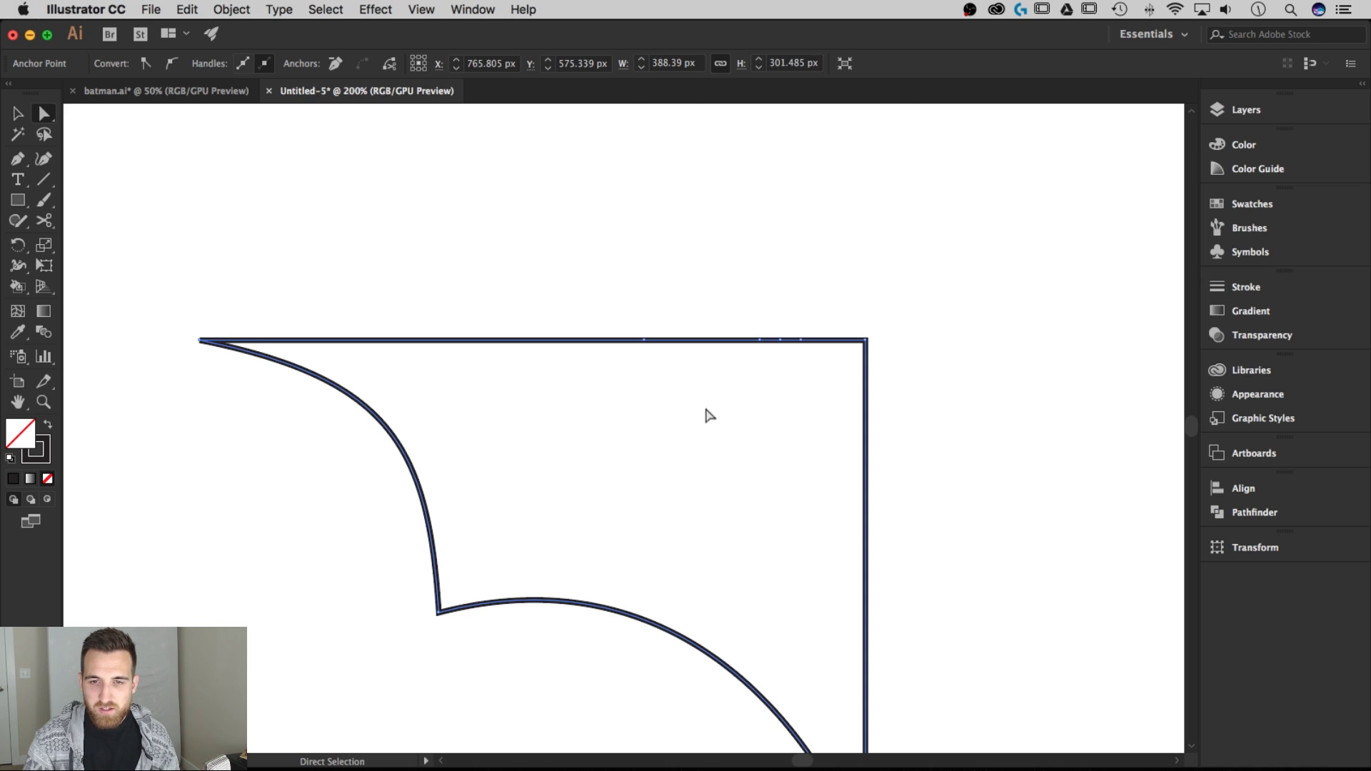
{"action": "left_click", "coordinate": [758, 341]}
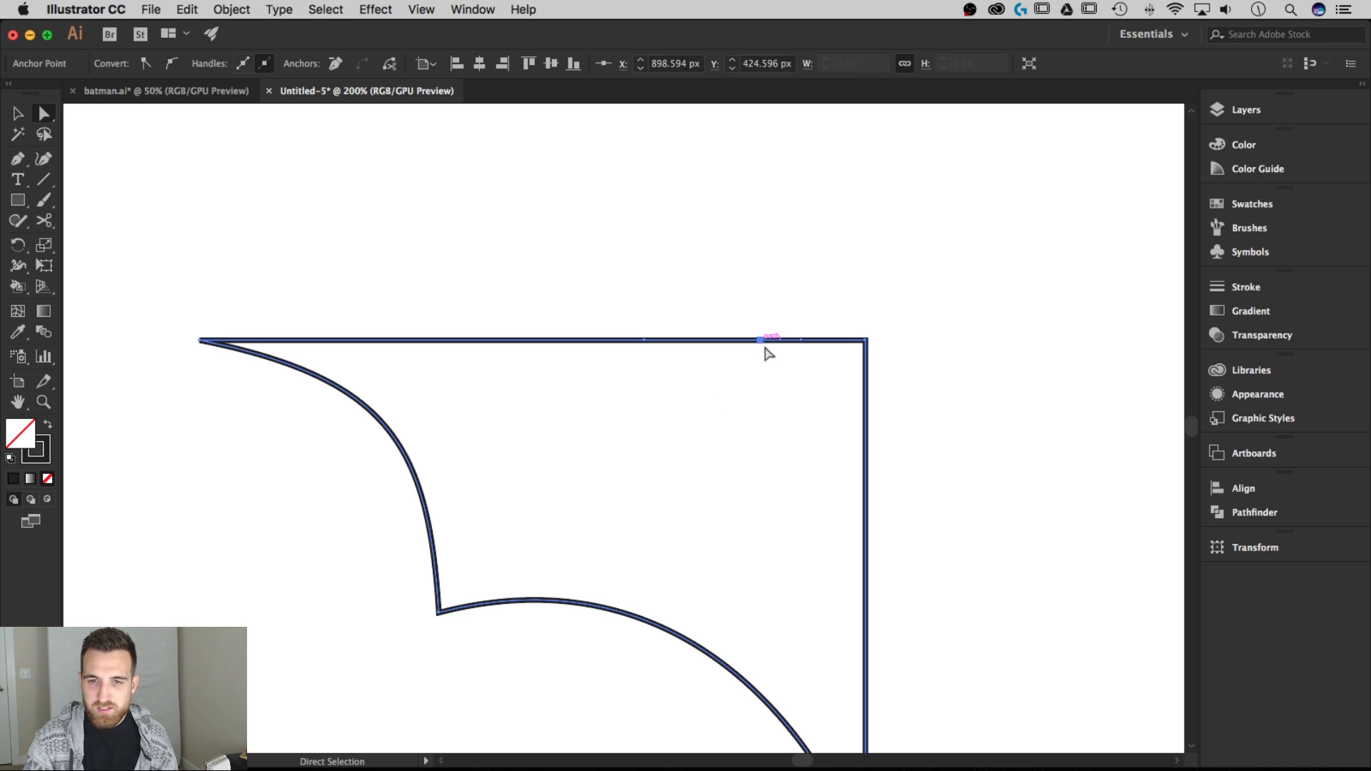
{"action": "left_click", "coordinate": [800, 340], "text": "shift"}
{"action": "left_click", "coordinate": [800, 342], "text": "shift"}
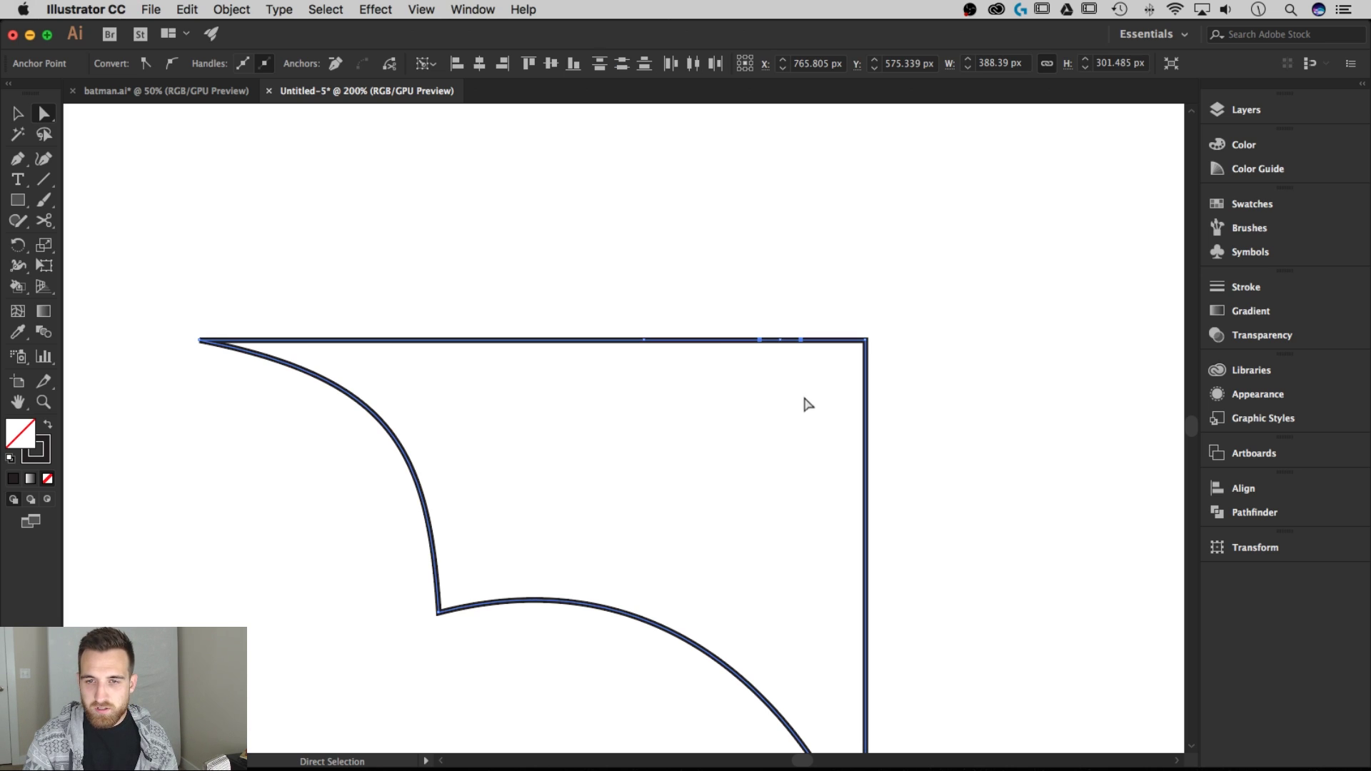
{"action": "left_click", "coordinate": [865, 340], "text": "shift"}
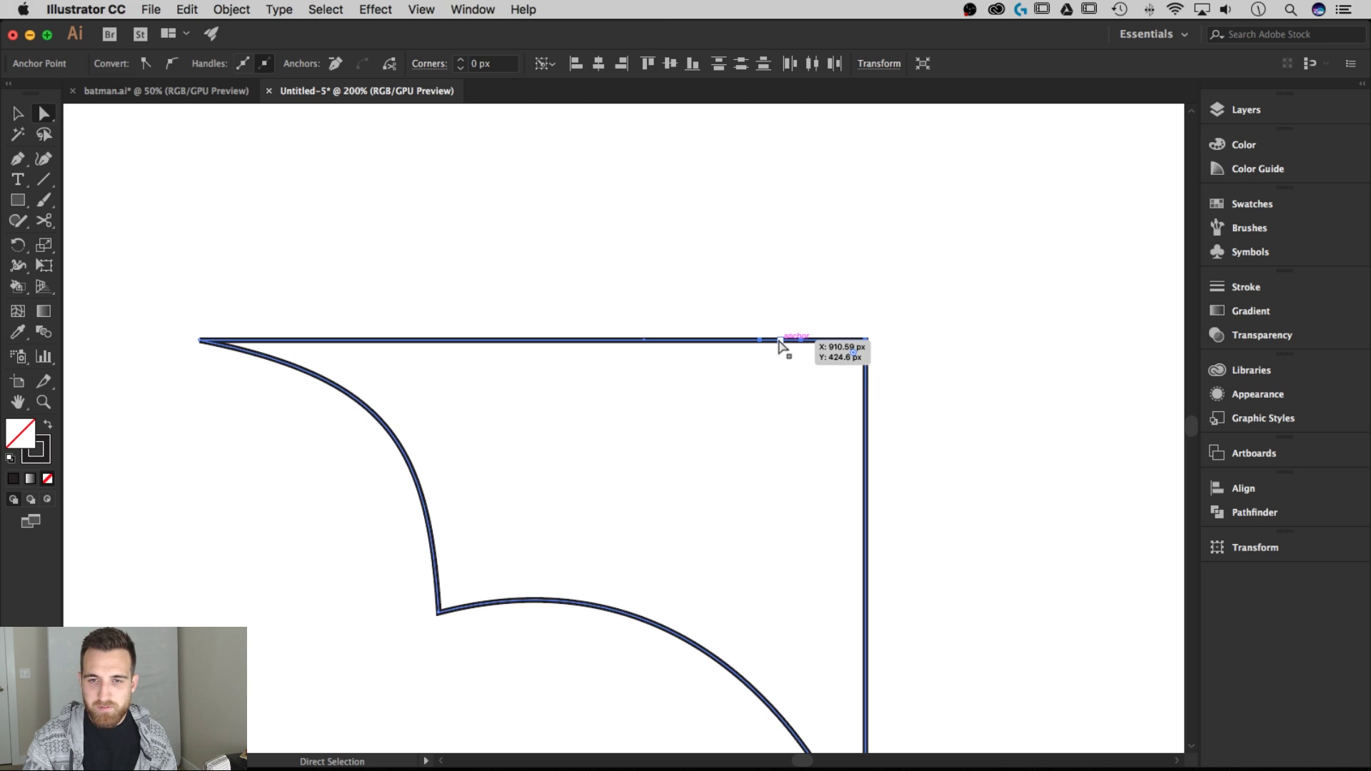
{"action": "left_click_drag", "start_coordinate": [781, 341], "coordinate": [805, 343]}
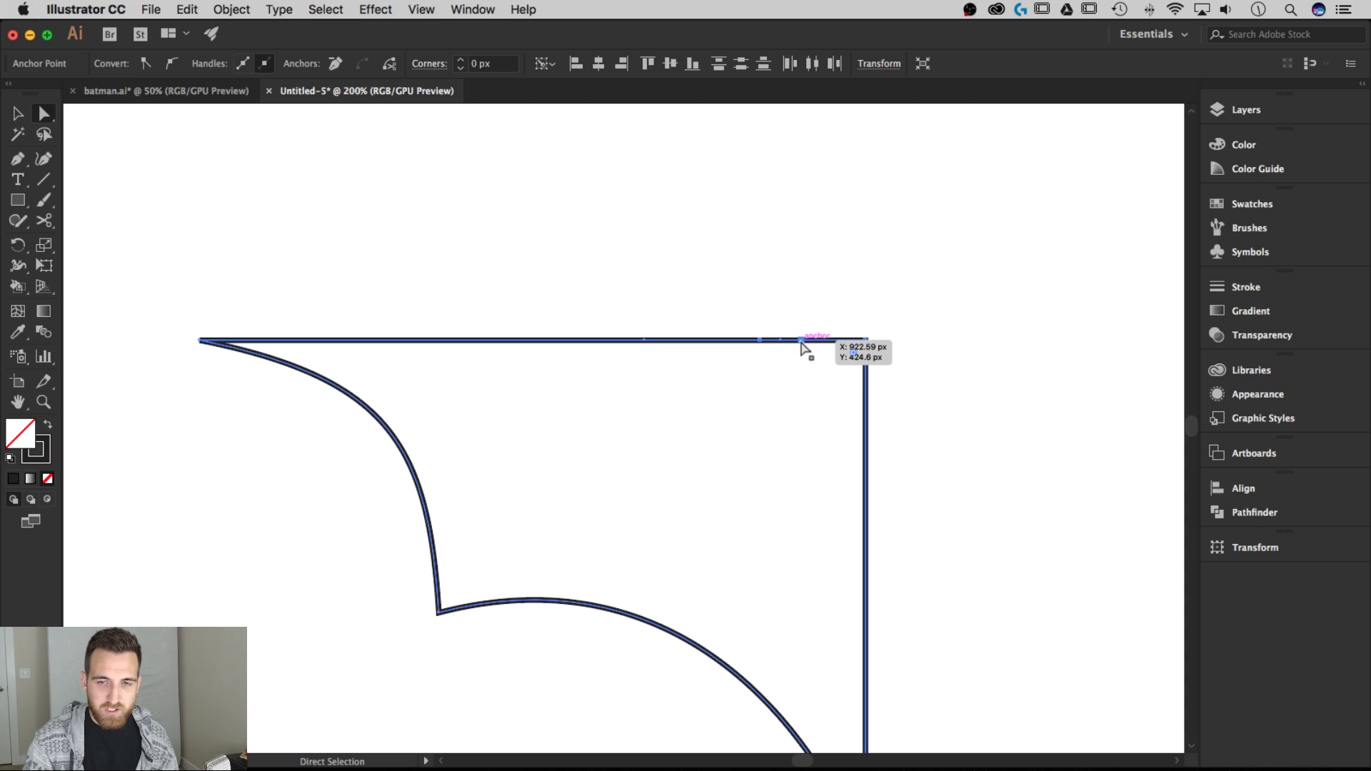
{"action": "left_click_drag", "start_coordinate": [801, 343], "coordinate": [799, 423]}
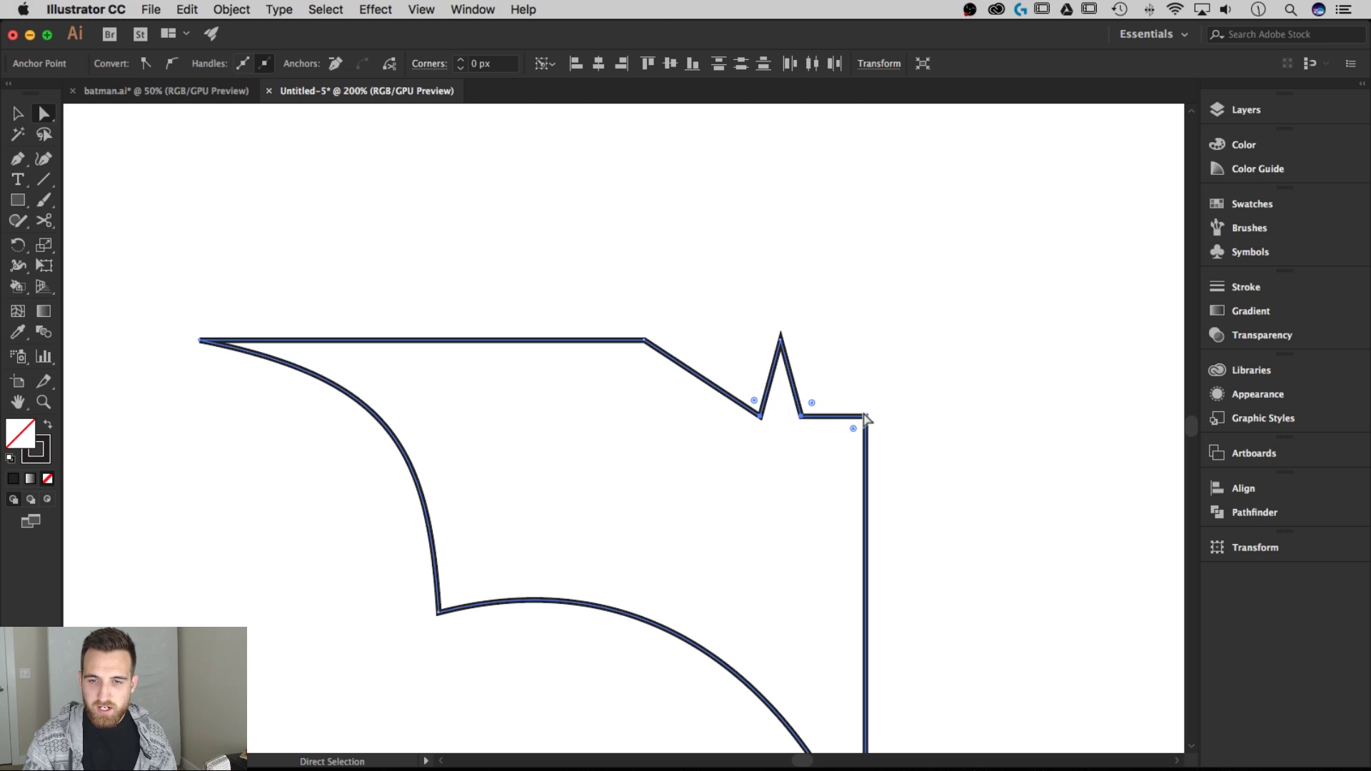
- Lower only the anchor at the ear's outer base, at X 899 px, straight down to Y 496.5 px
{"action": "left_click", "coordinate": [768, 441]}
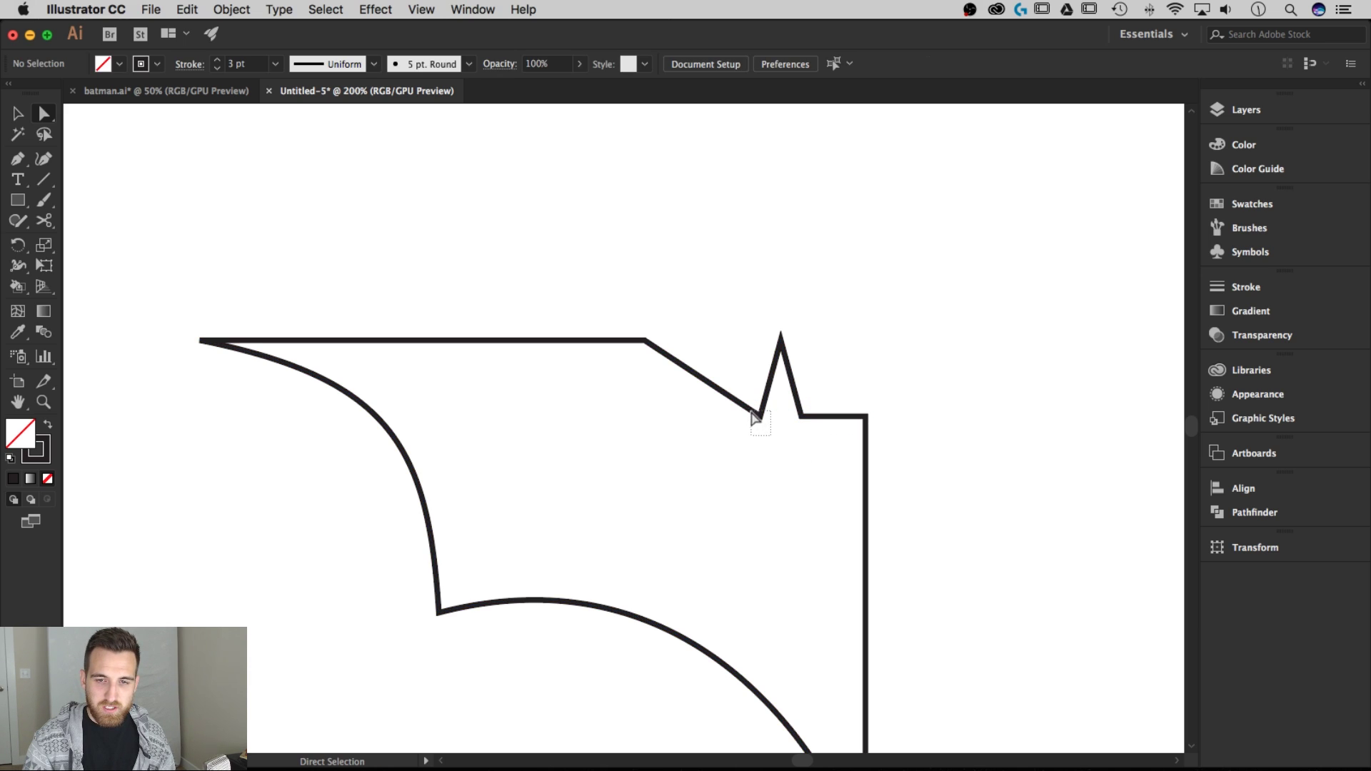
{"action": "left_click", "coordinate": [758, 413]}
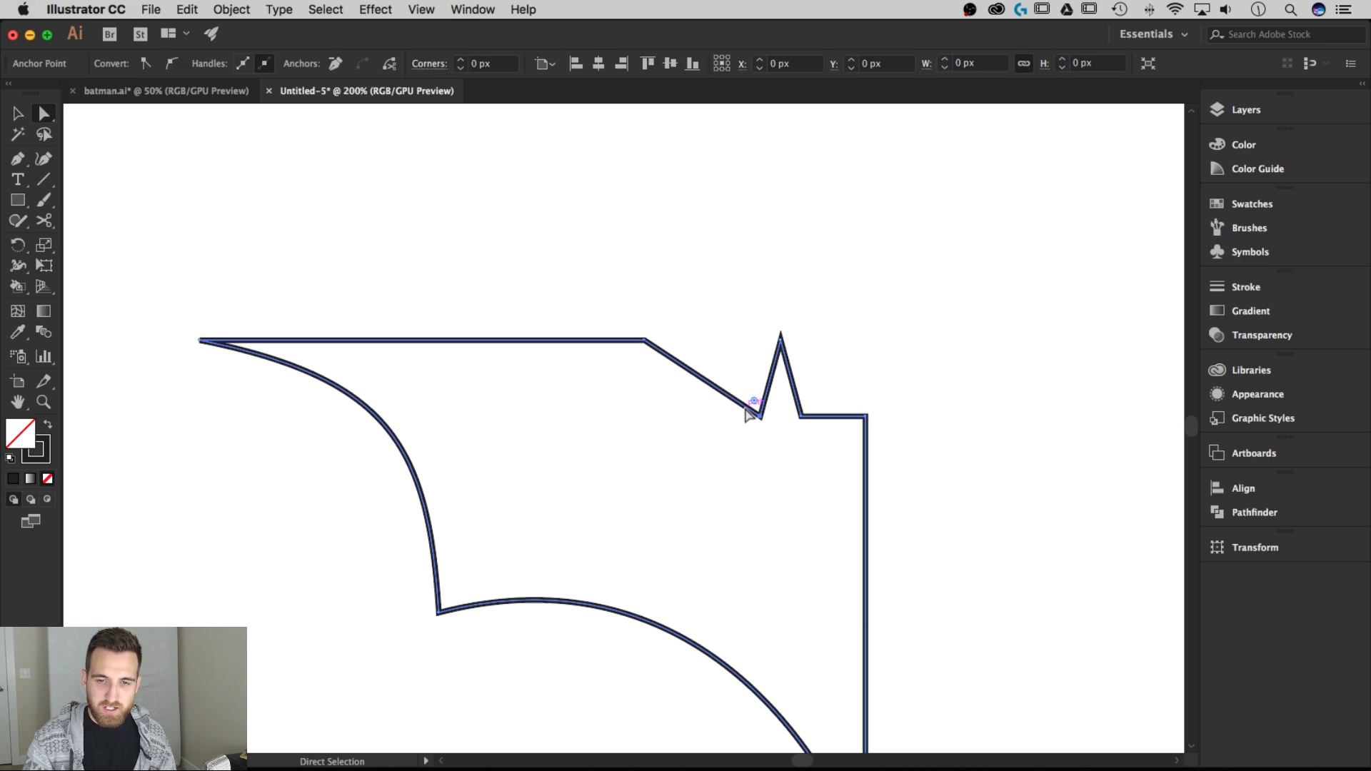
{"action": "left_click_drag", "start_coordinate": [801, 423], "coordinate": [841, 409]}
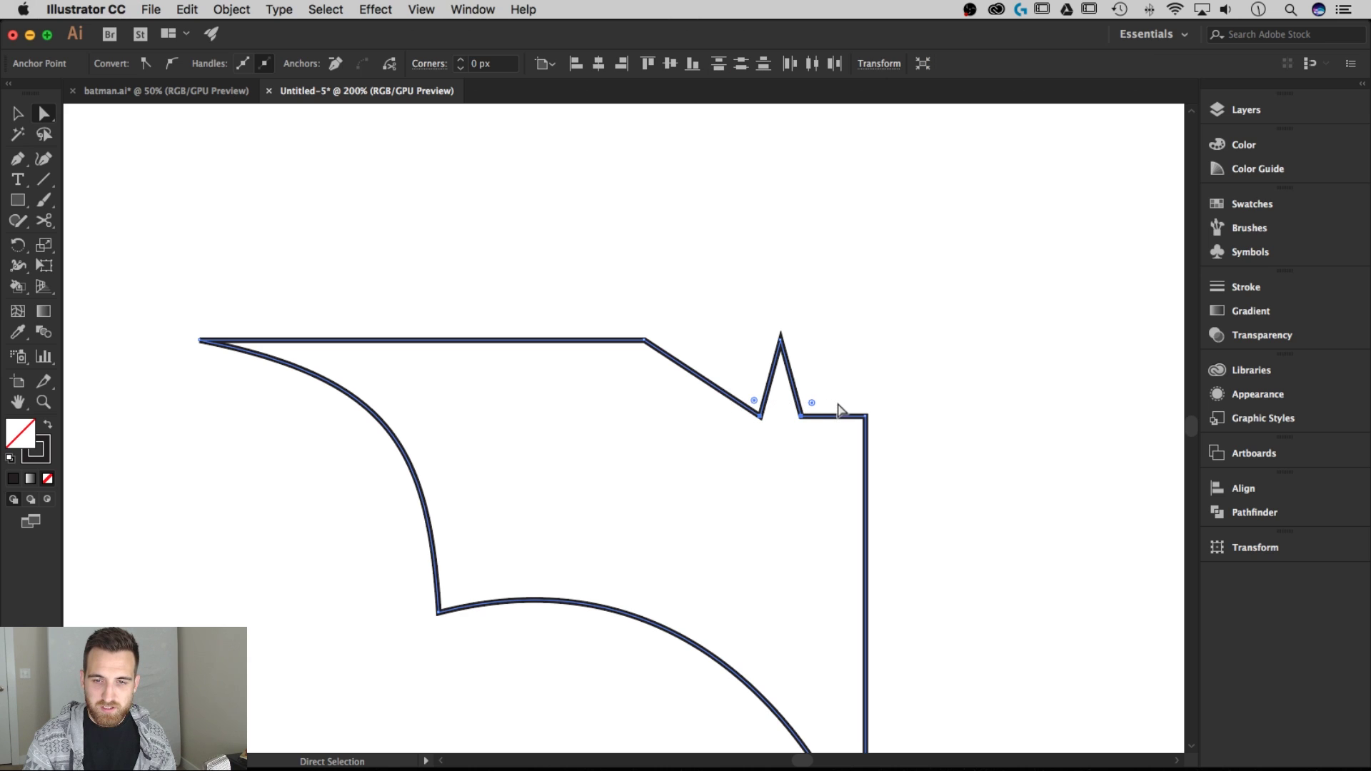
{"action": "left_click", "coordinate": [758, 416]}
{"action": "left_click_drag", "start_coordinate": [759, 416], "coordinate": [761, 419]}
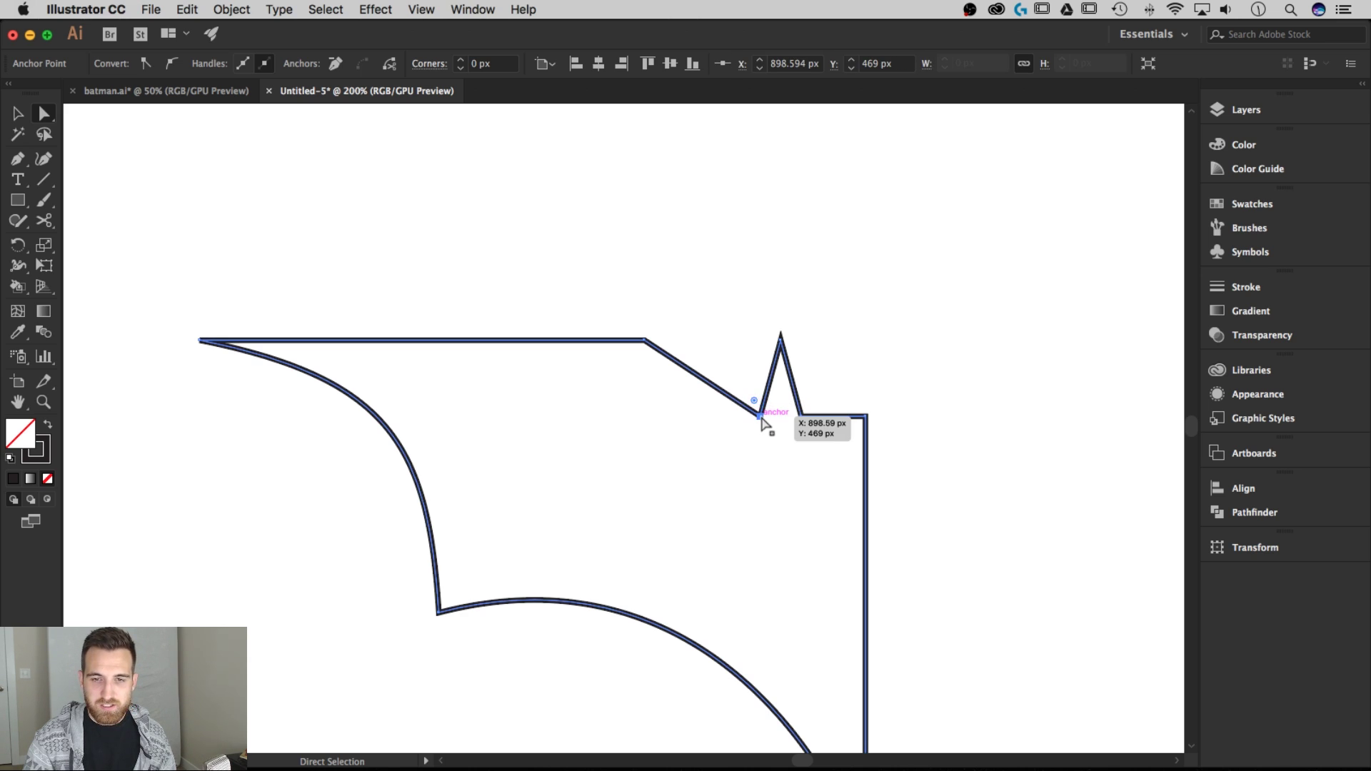
{"action": "left_click_drag", "start_coordinate": [759, 417], "coordinate": [760, 466]}
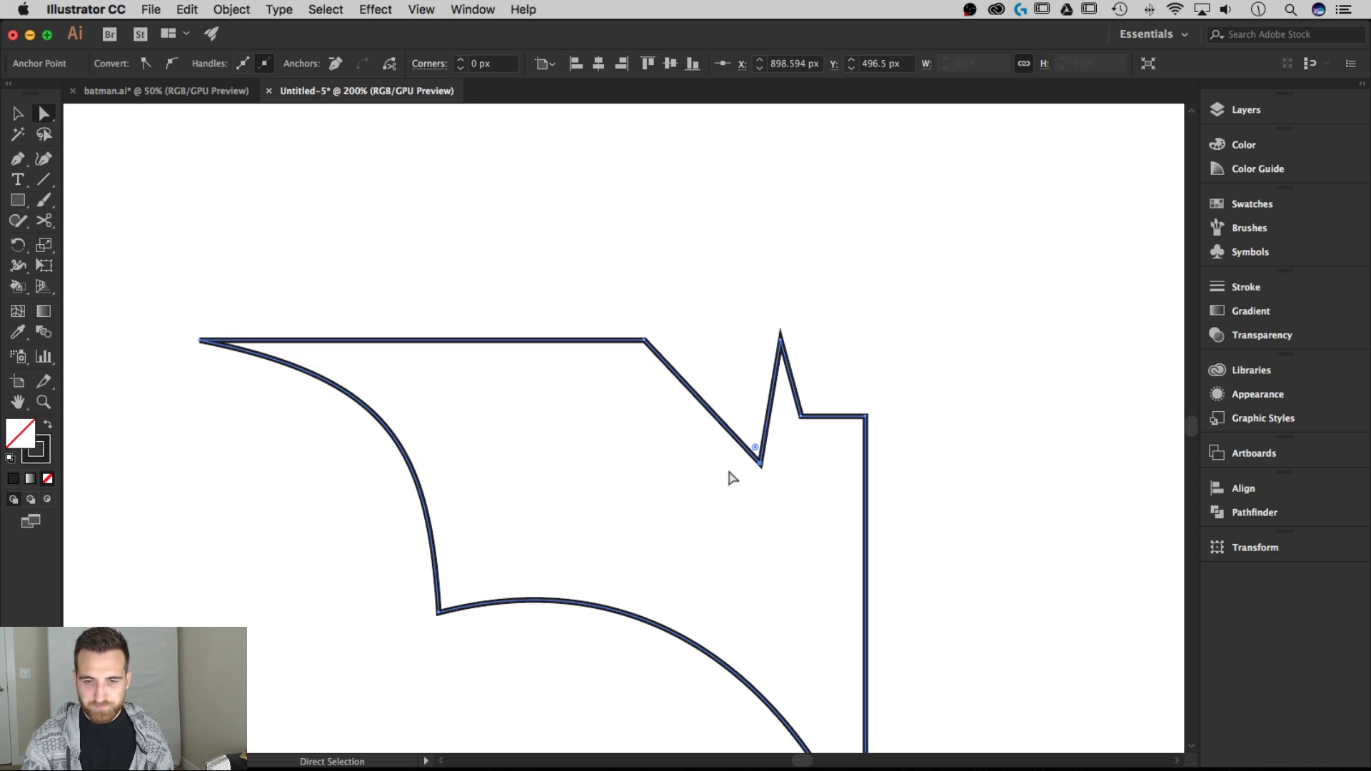
{"action": "left_click", "coordinate": [798, 520]}
- Convert the ear's outer base anchor to a smooth point with long horizontal handles, curving the wing edge leading into it
{"action": "key", "text": "space"}
{"action": "left_click_drag", "start_coordinate": [902, 530], "coordinate": [893, 450]}
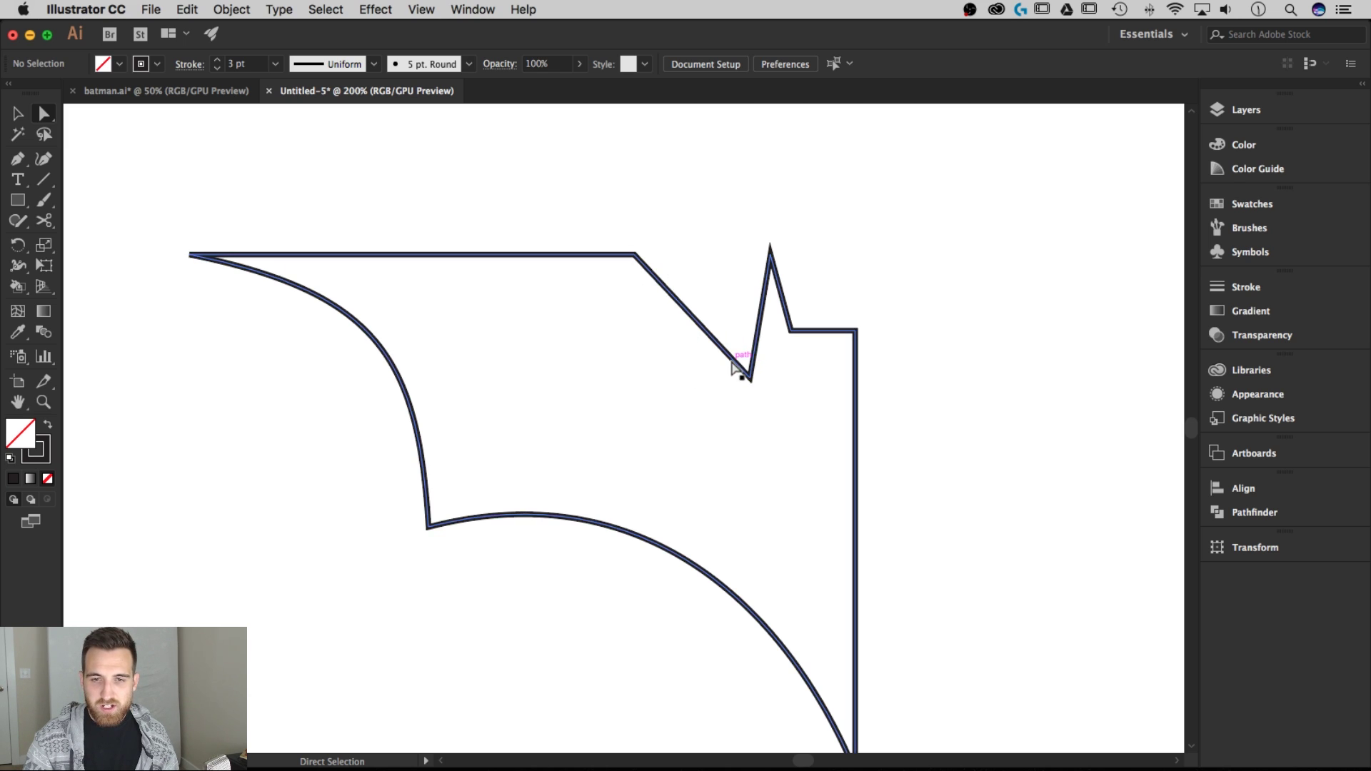
{"action": "key", "text": "v"}
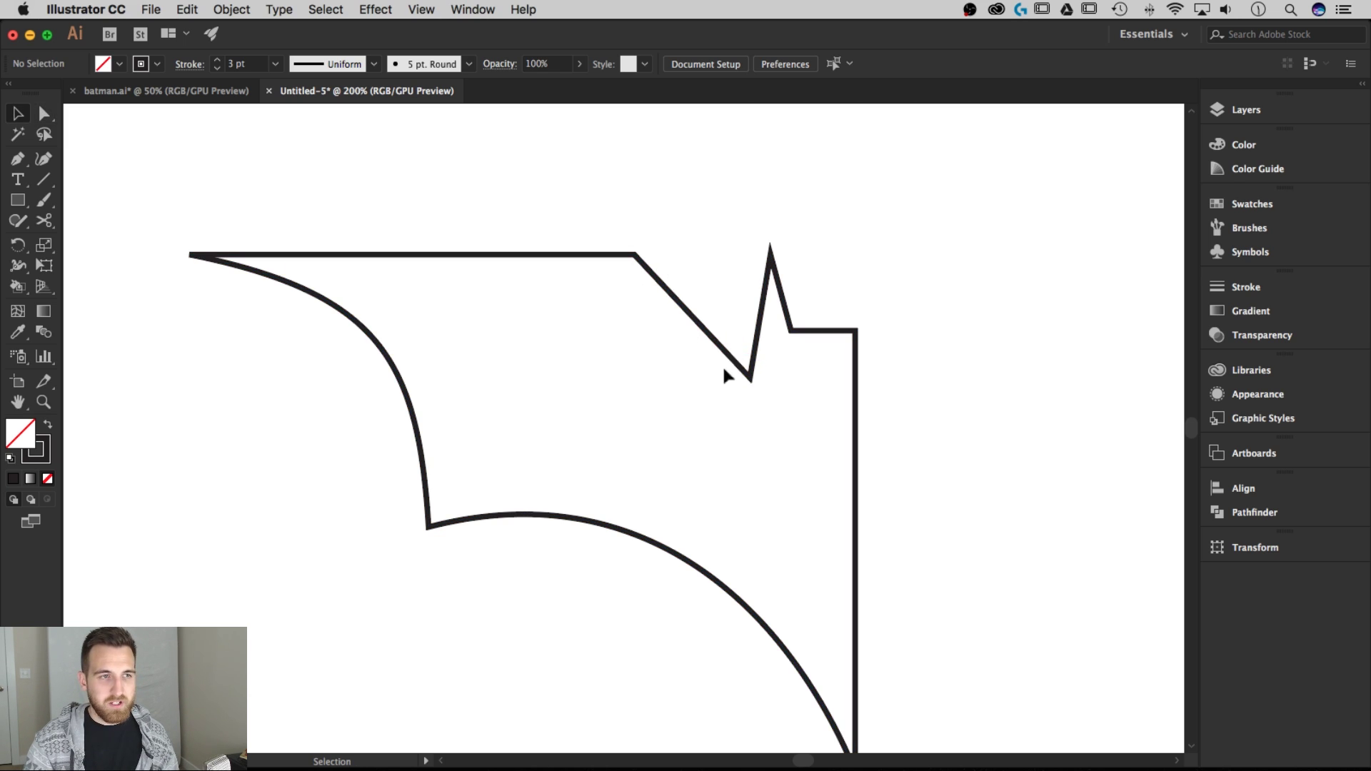
{"action": "left_click", "coordinate": [734, 361]}
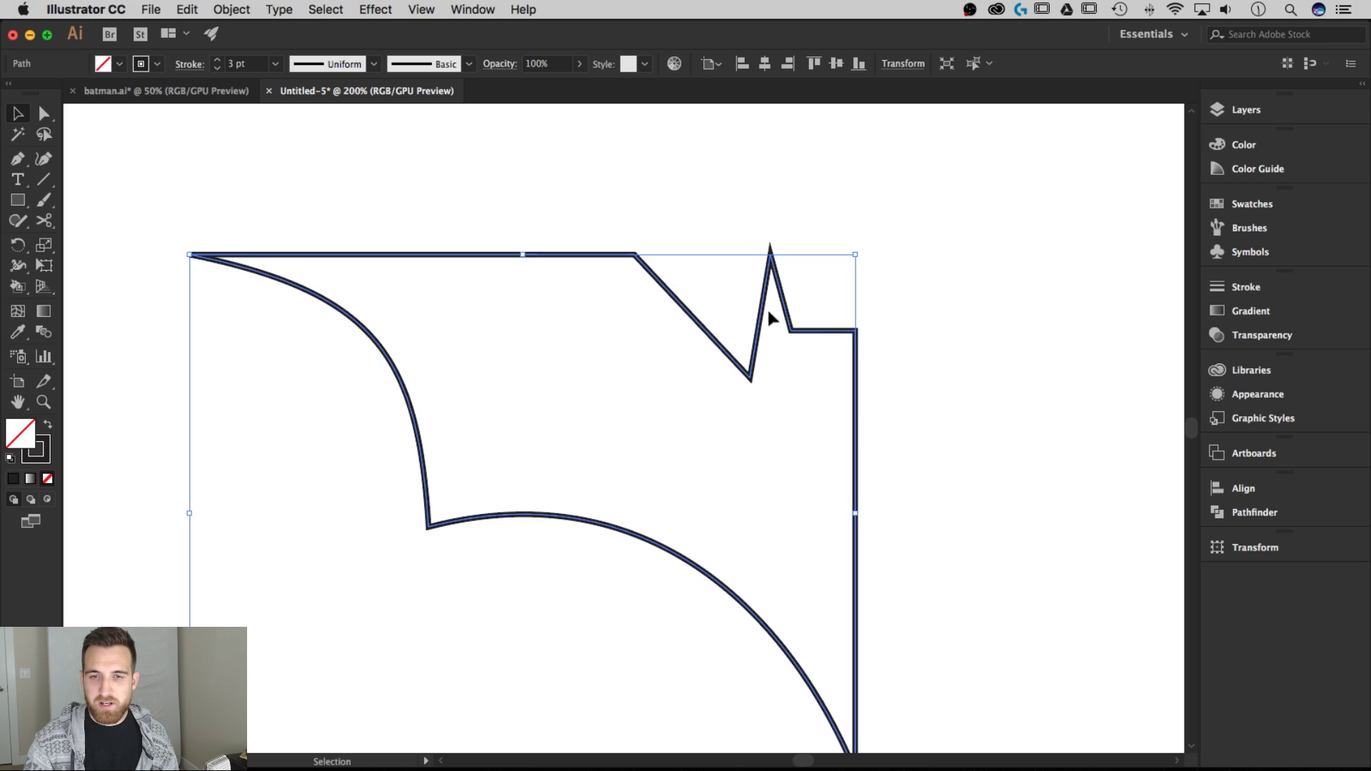
{"action": "key", "text": "p"}
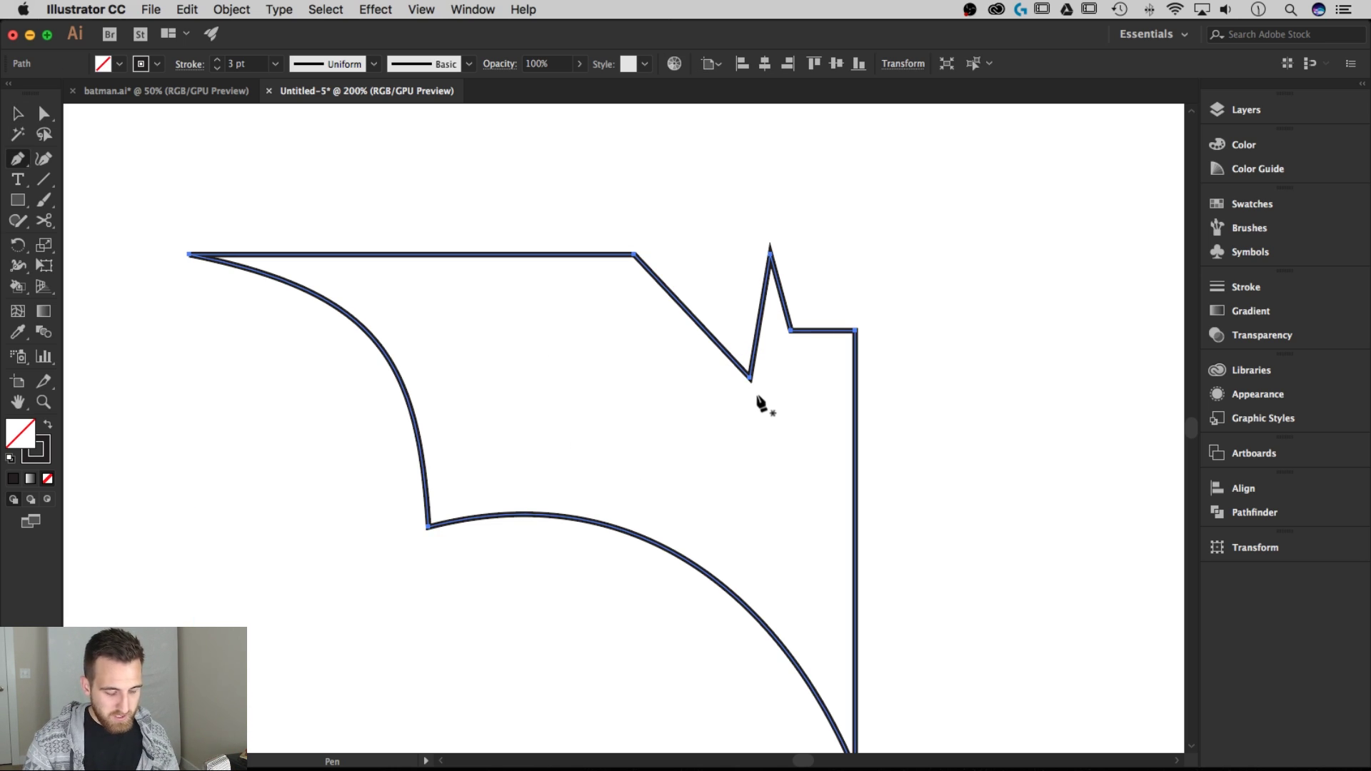
{"action": "key", "text": "alt"}
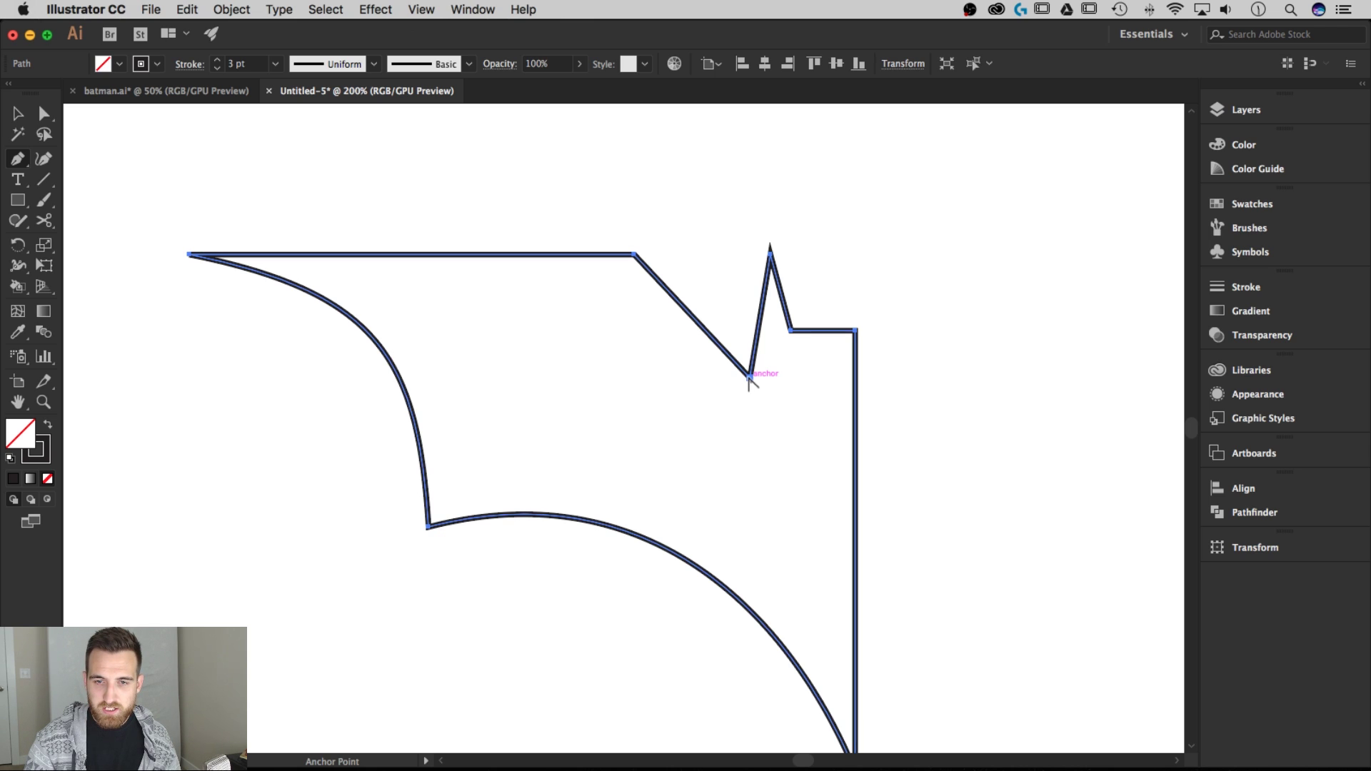
{"action": "left_click_drag", "start_coordinate": [748, 376], "coordinate": [849, 376]}
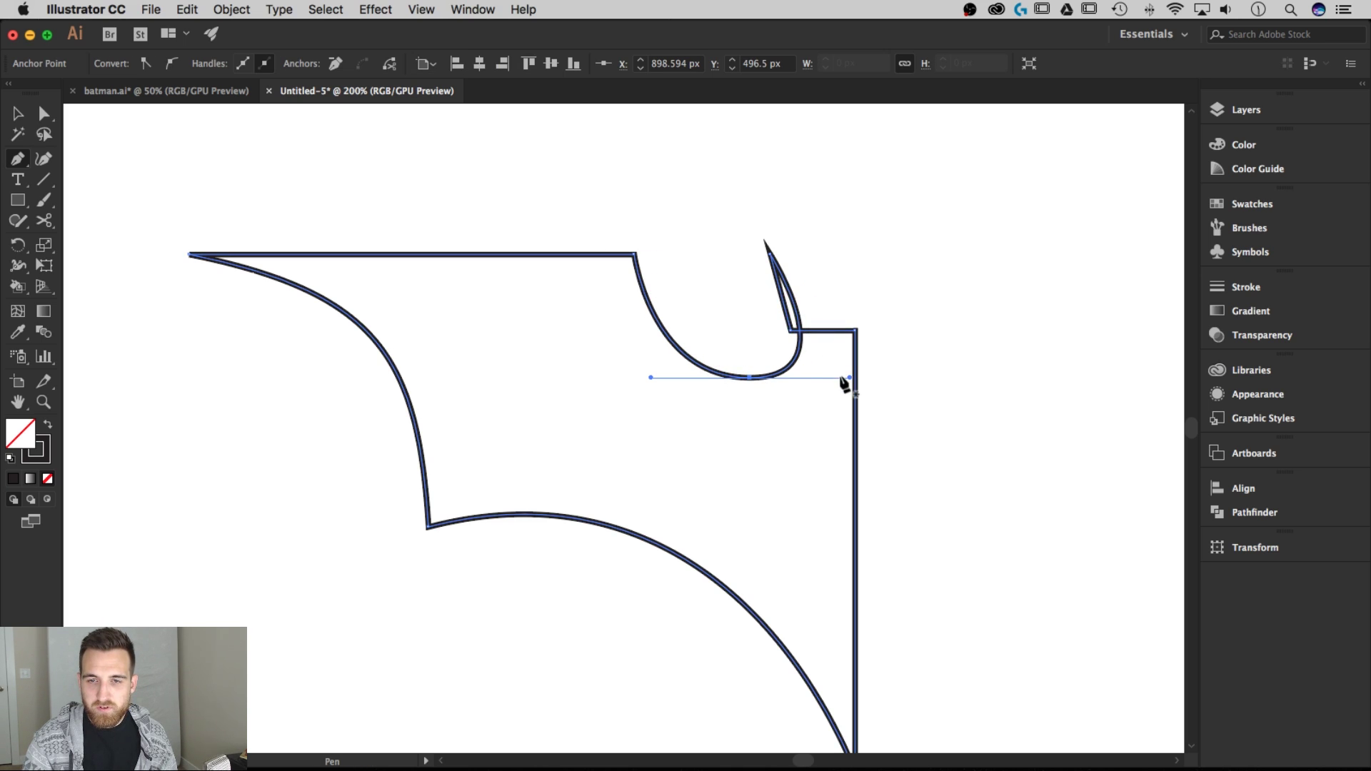
- Shorten the base anchor's inner handle almost onto the anchor so the ear's outer side bends only slightly
{"action": "key", "text": "alt"}
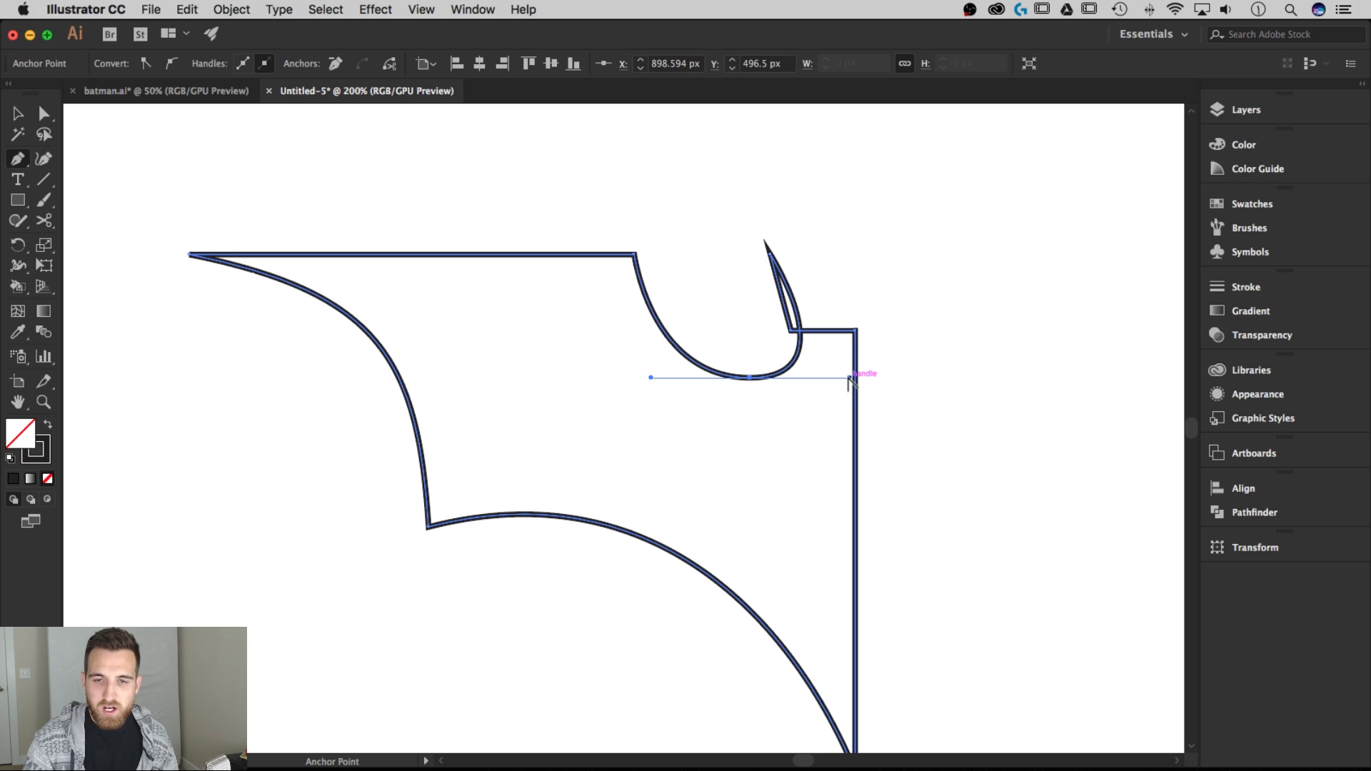
{"action": "left_click_drag", "start_coordinate": [850, 379], "coordinate": [751, 381]}
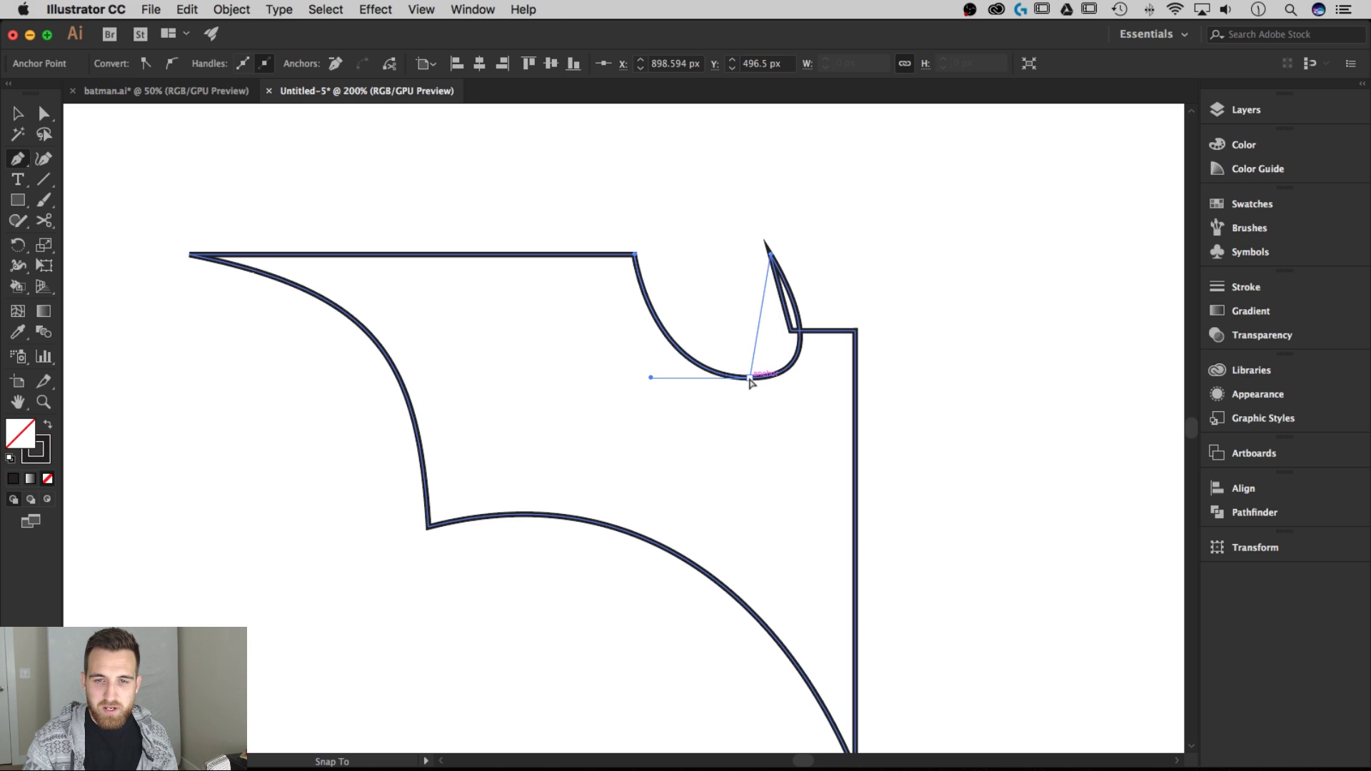
{"action": "left_click_drag", "start_coordinate": [751, 380], "coordinate": [755, 382]}
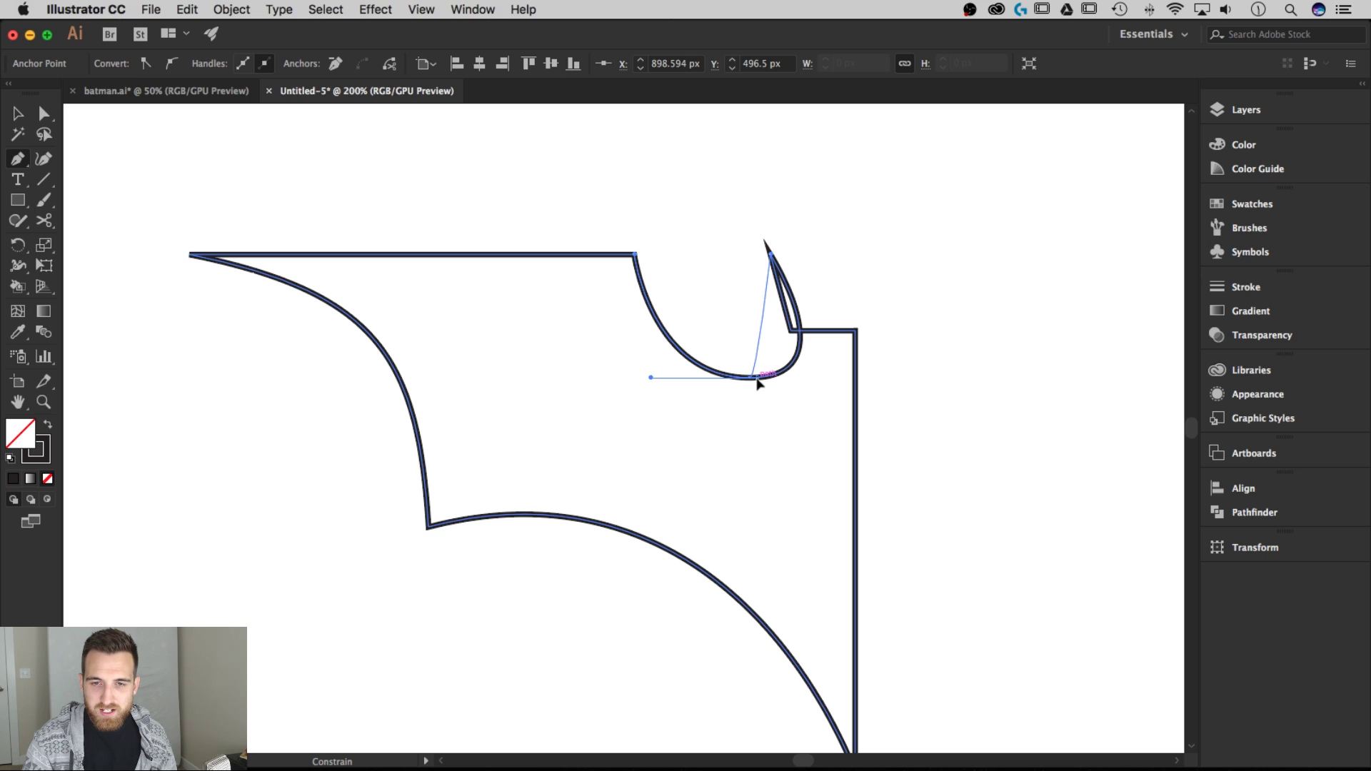
{"action": "left_click_drag", "start_coordinate": [758, 381], "coordinate": [756, 377]}
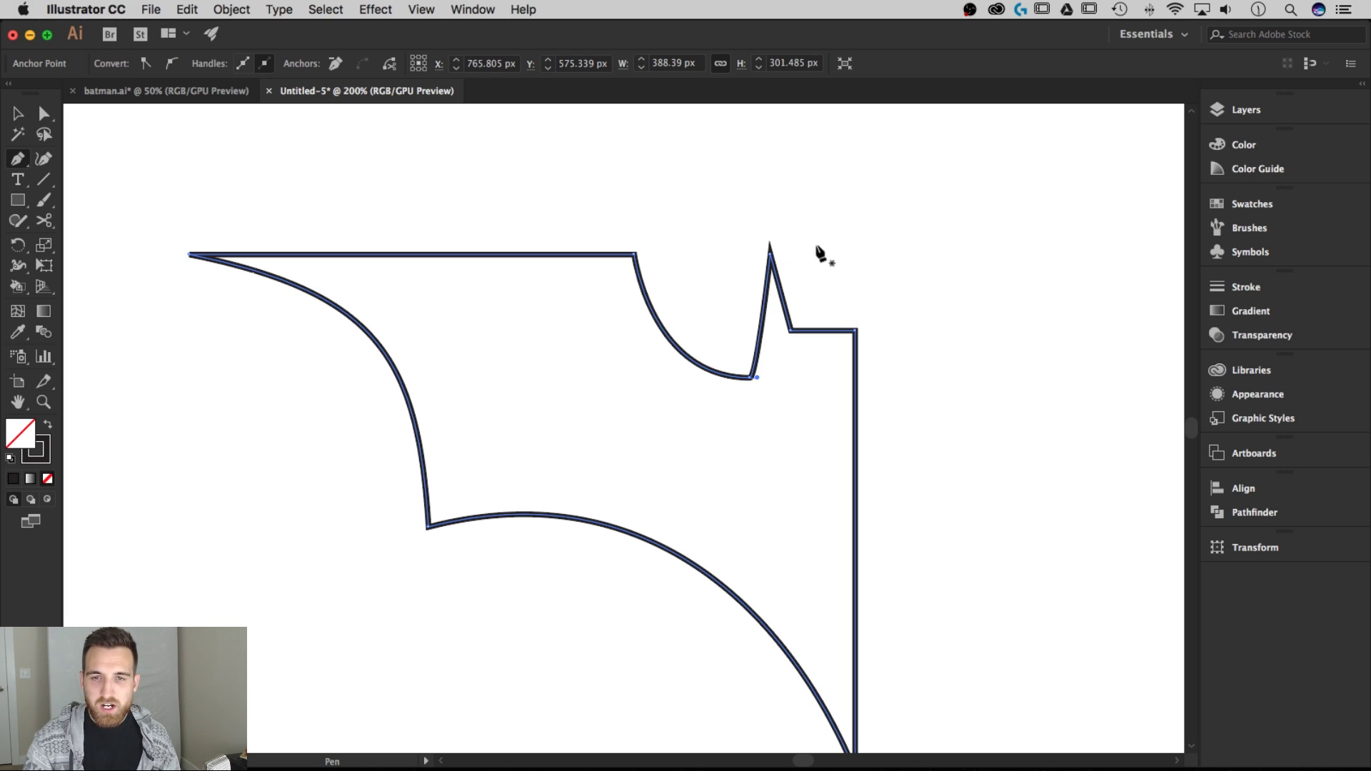
- Select the ear's tip anchor with Direct Selection and nudge it straight down by 20 px
{"action": "key", "text": "a"}
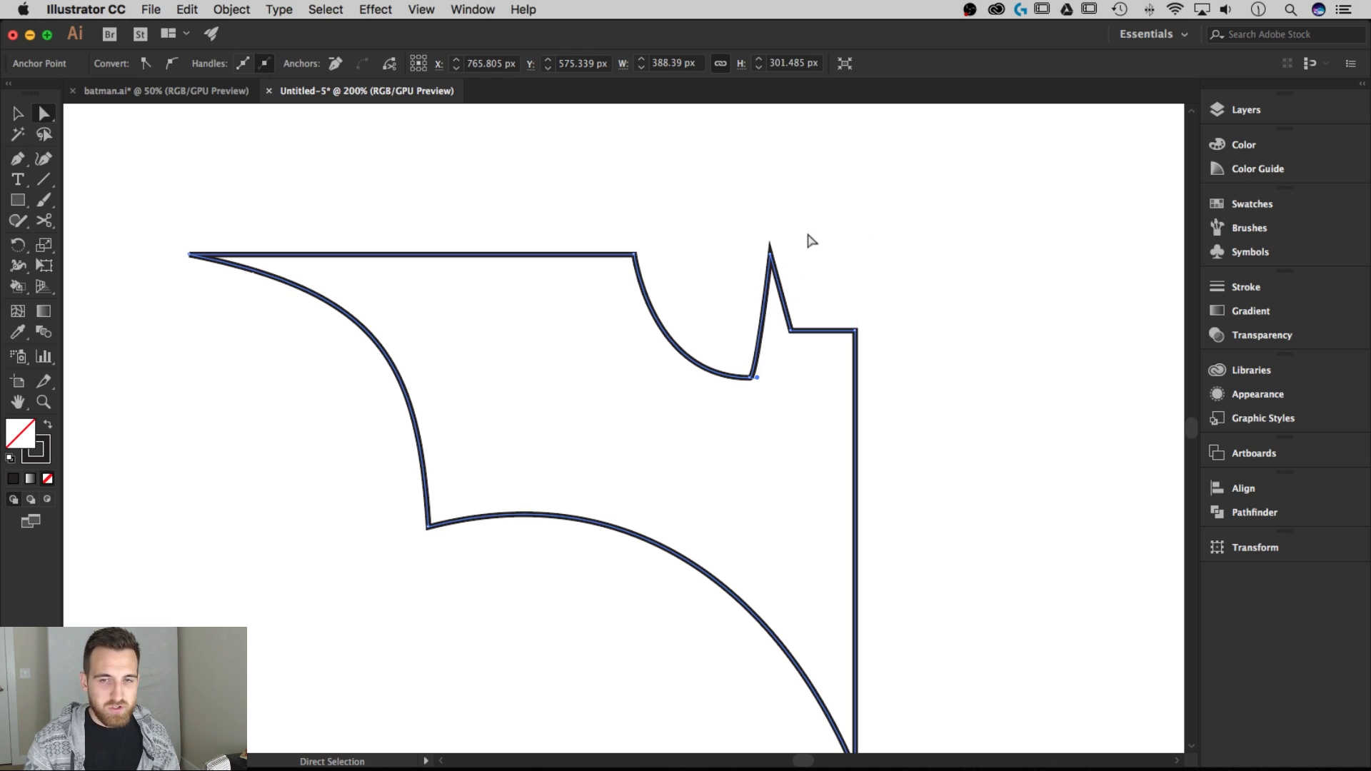
{"action": "left_click_drag", "start_coordinate": [812, 235], "coordinate": [755, 274]}
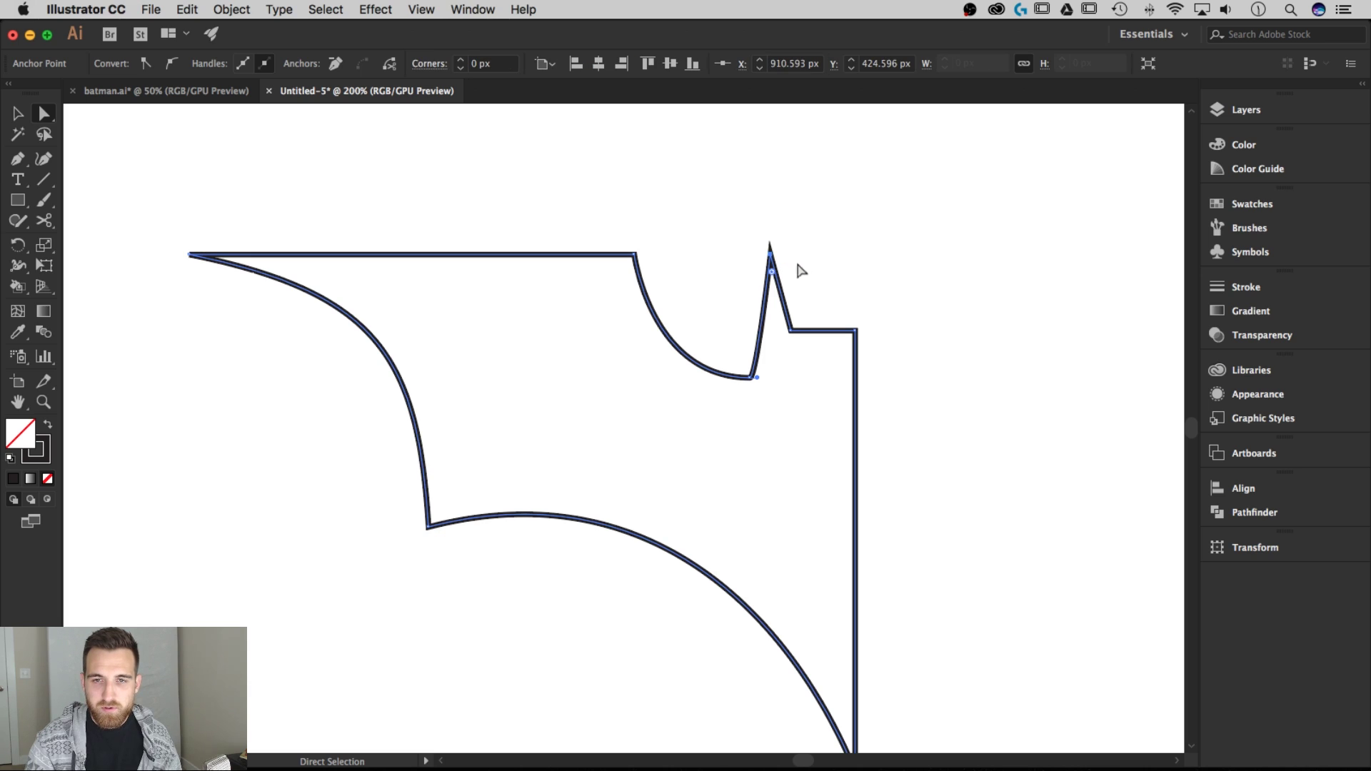
{"action": "key", "text": "super"}
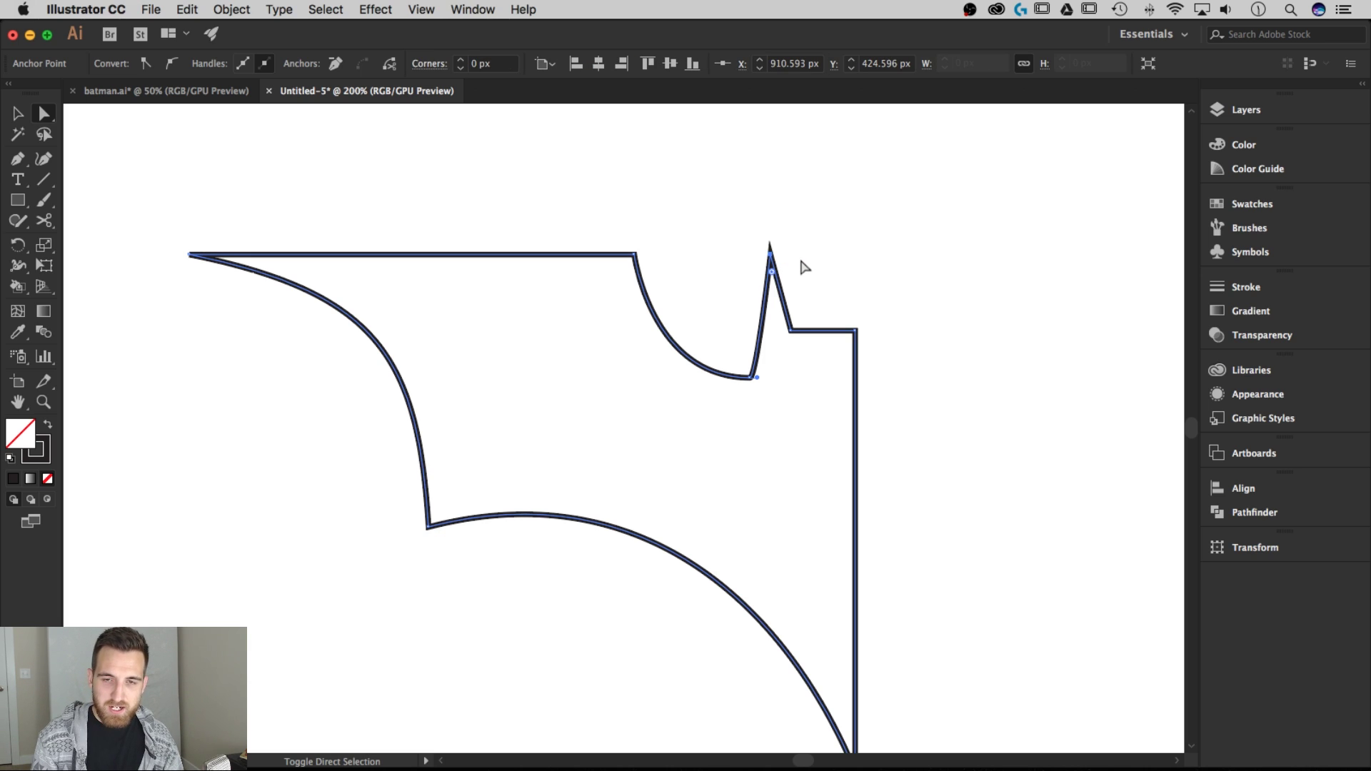
{"action": "key", "text": "shift+Down"}
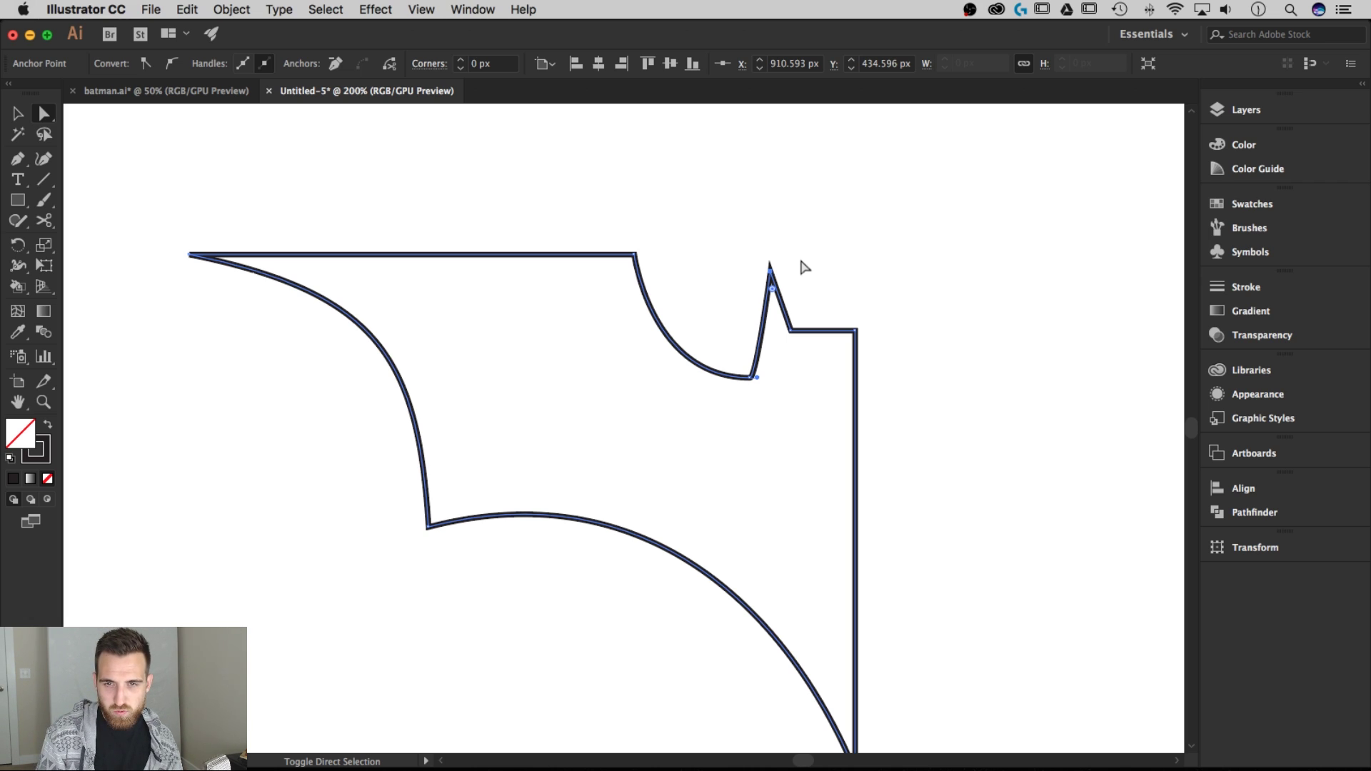
{"action": "key", "text": "shift+Down"}
{"action": "left_click", "coordinate": [761, 311]}
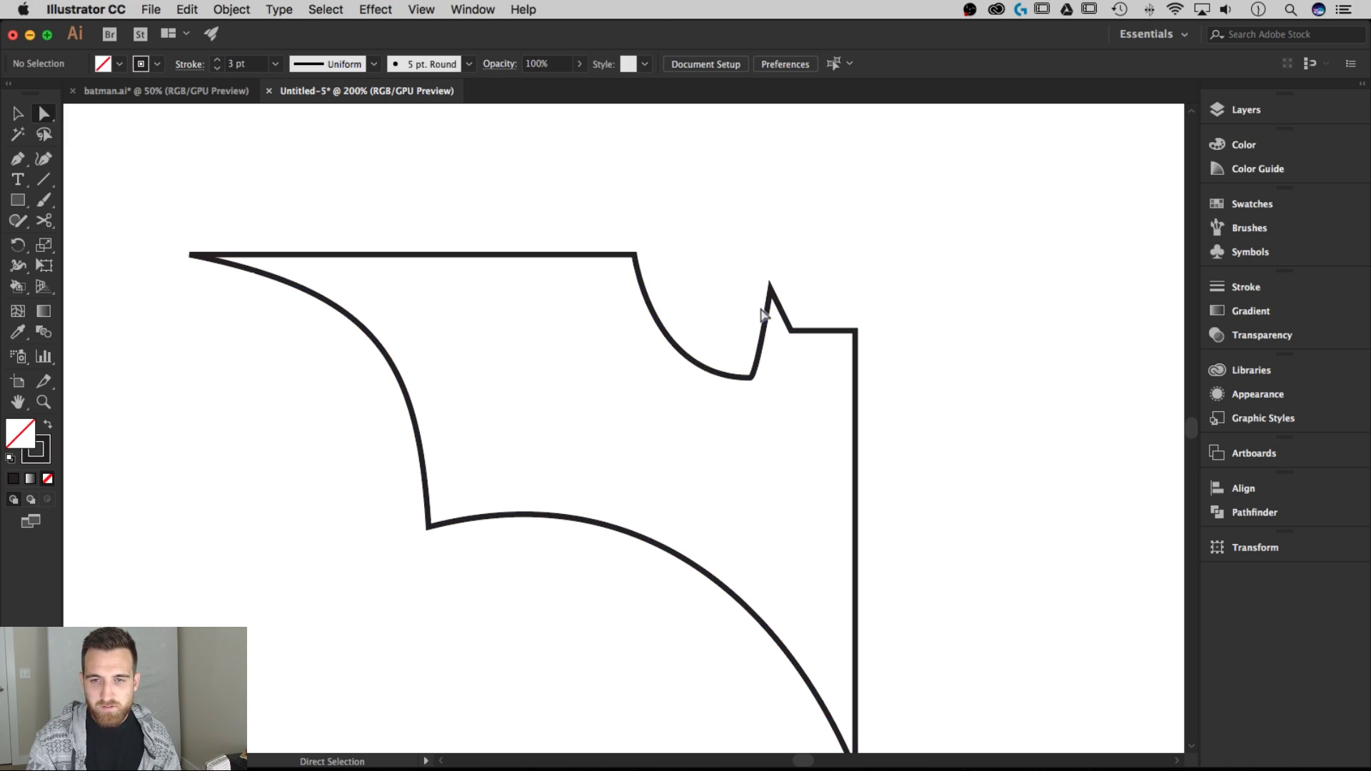
- Nudge the anchor at the ear's inner base down 10 px to Y 479 px so the head's top edge slopes
{"action": "left_click", "coordinate": [790, 330]}
{"action": "key", "text": "shift"}
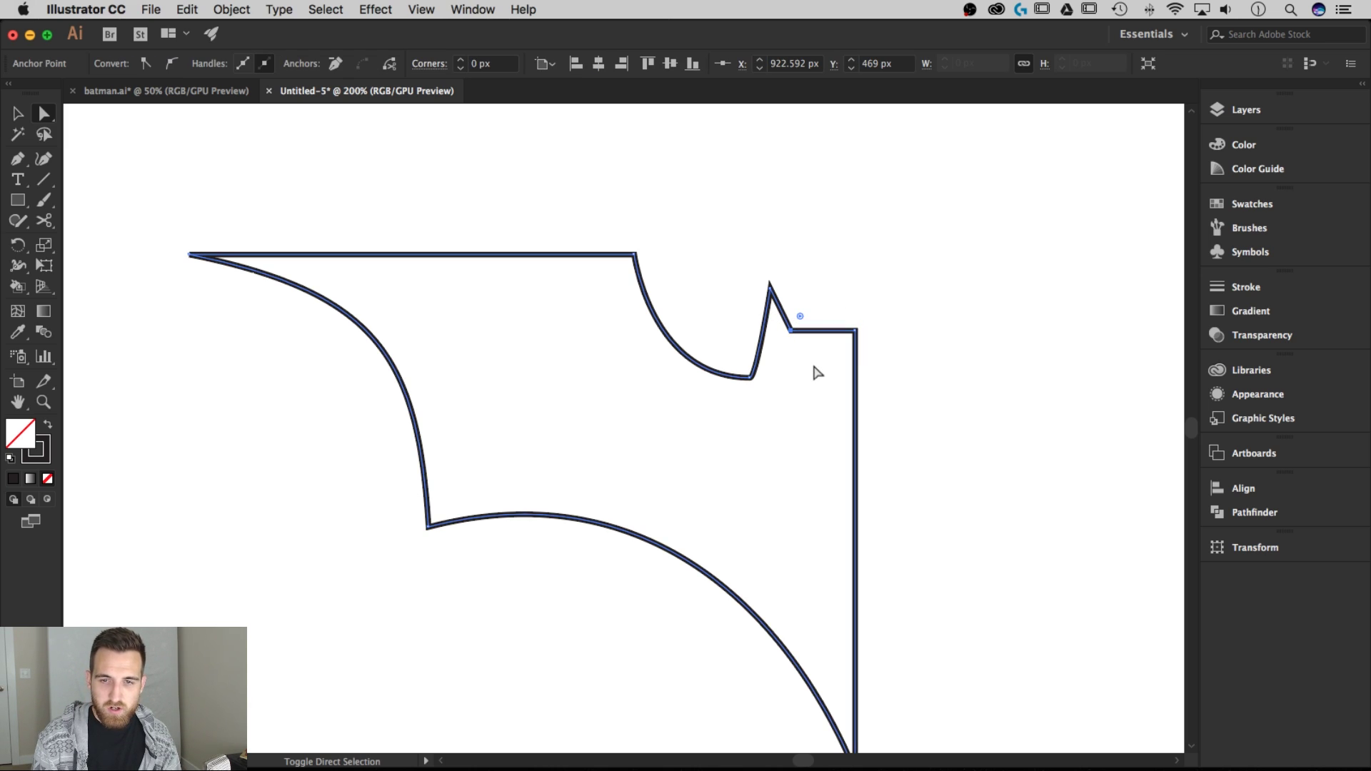
{"action": "key", "text": "shift+Down"}
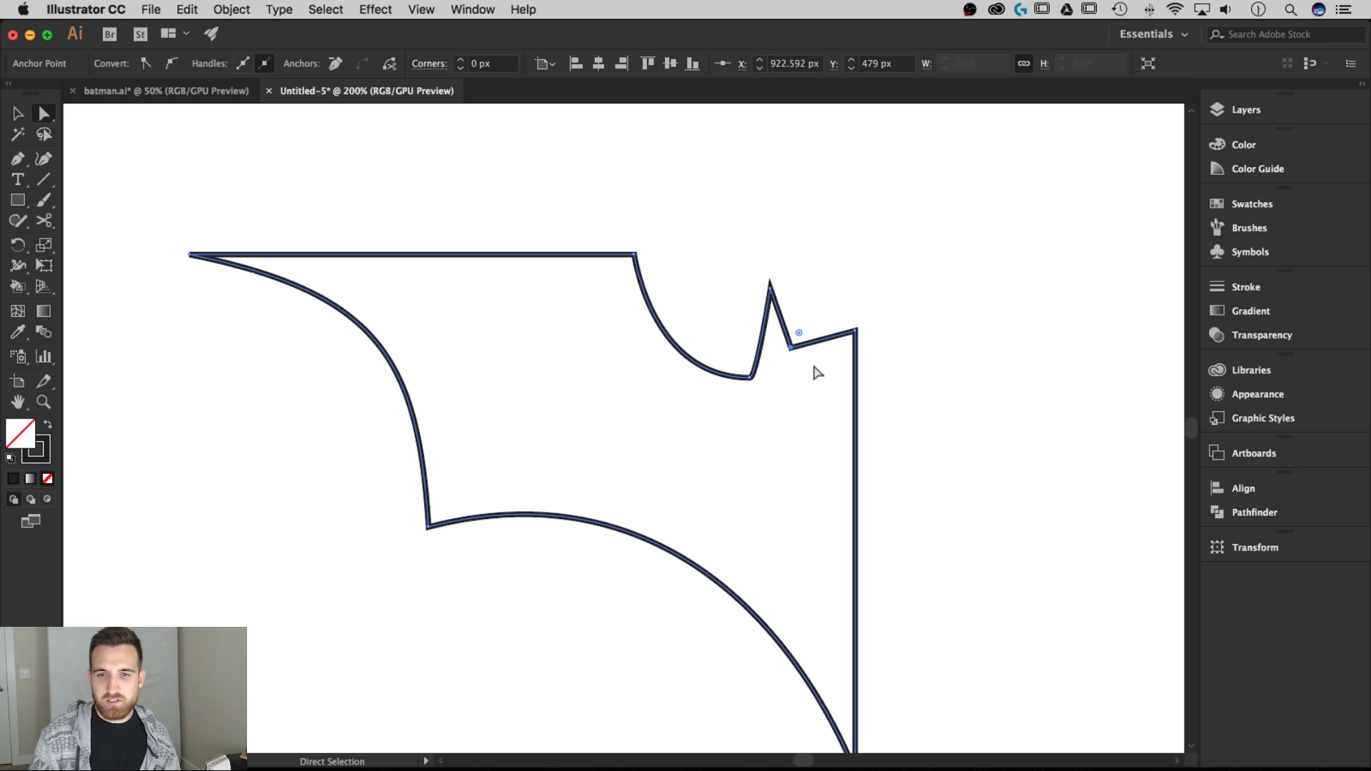
{"action": "left_click", "coordinate": [823, 361]}
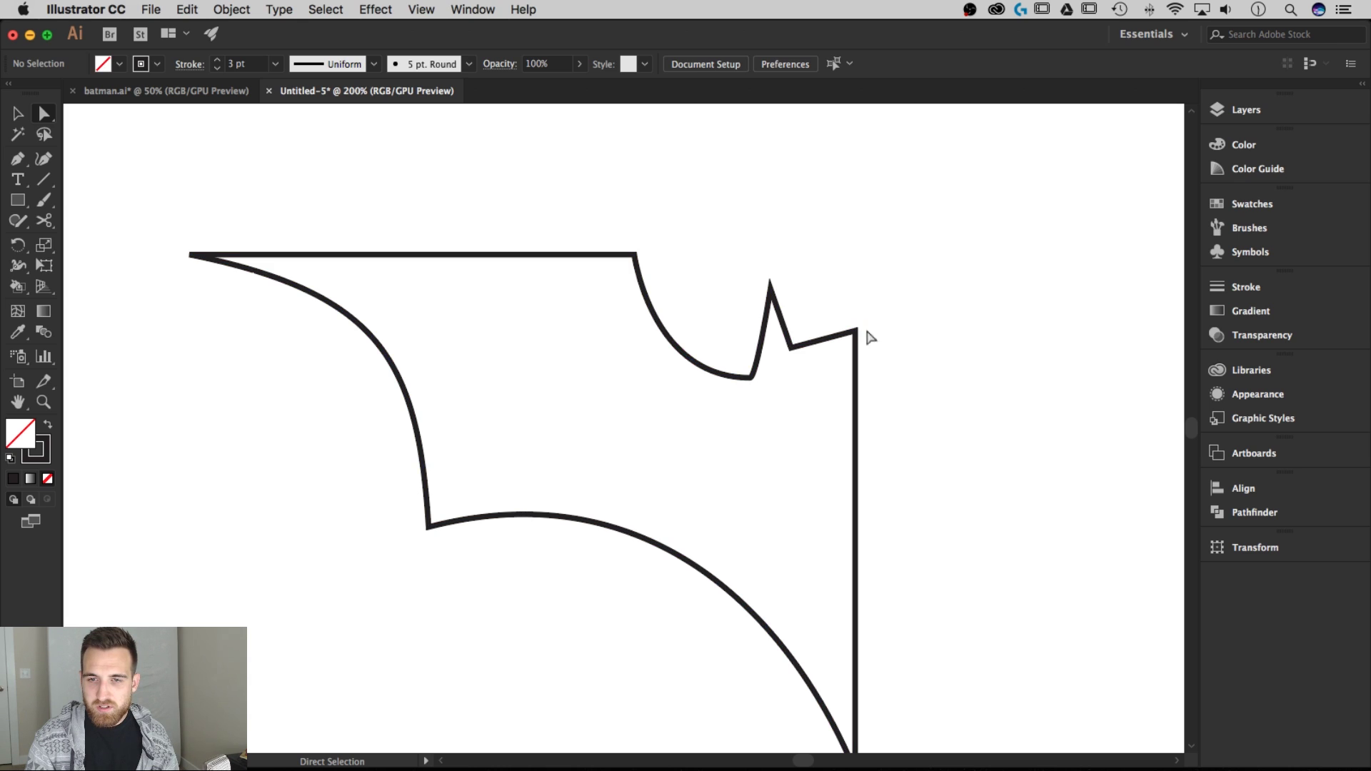
- Shift the ear's three anchors horizontally about 20 px toward the centre line and lengthen the outer base anchor's wing-side handle for a deeper curve
{"action": "left_click_drag", "start_coordinate": [774, 344], "coordinate": [729, 251]}
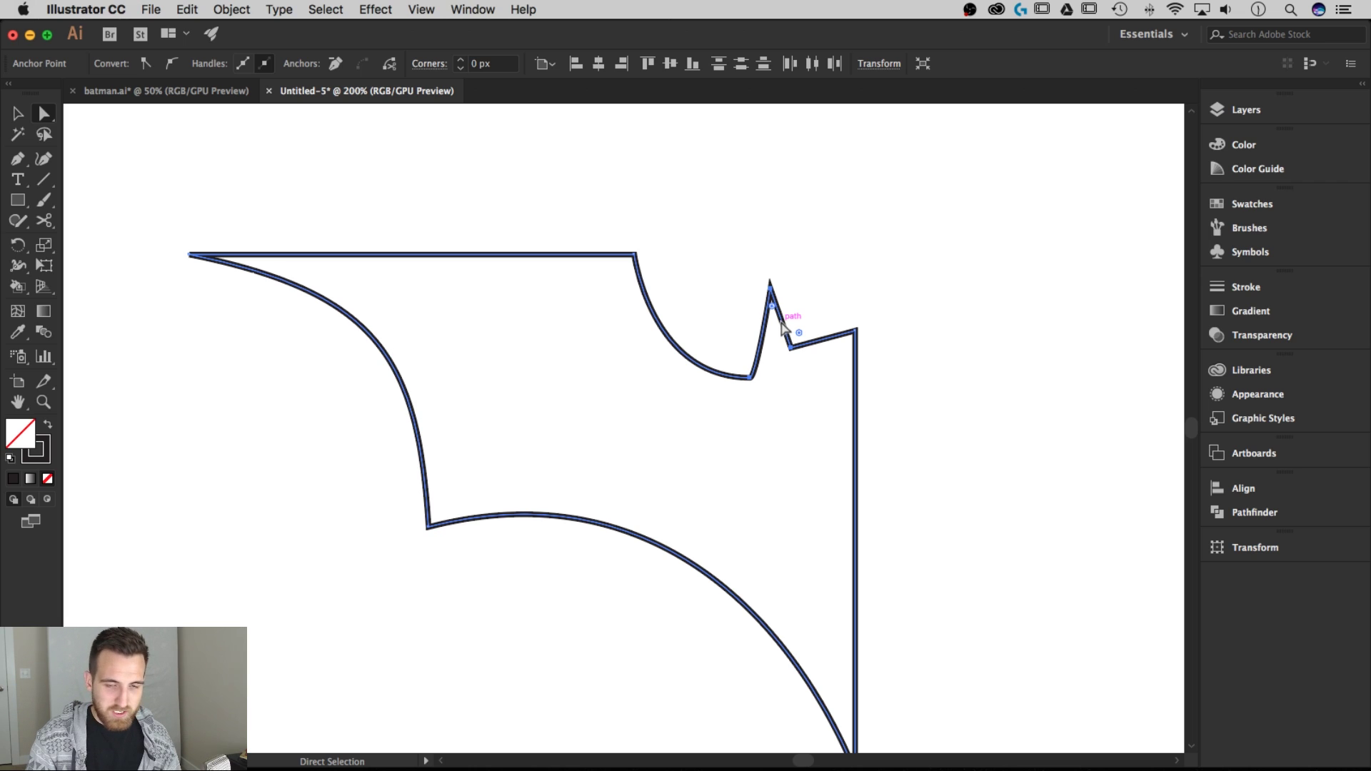
{"action": "left_click_drag", "start_coordinate": [783, 327], "coordinate": [806, 326]}
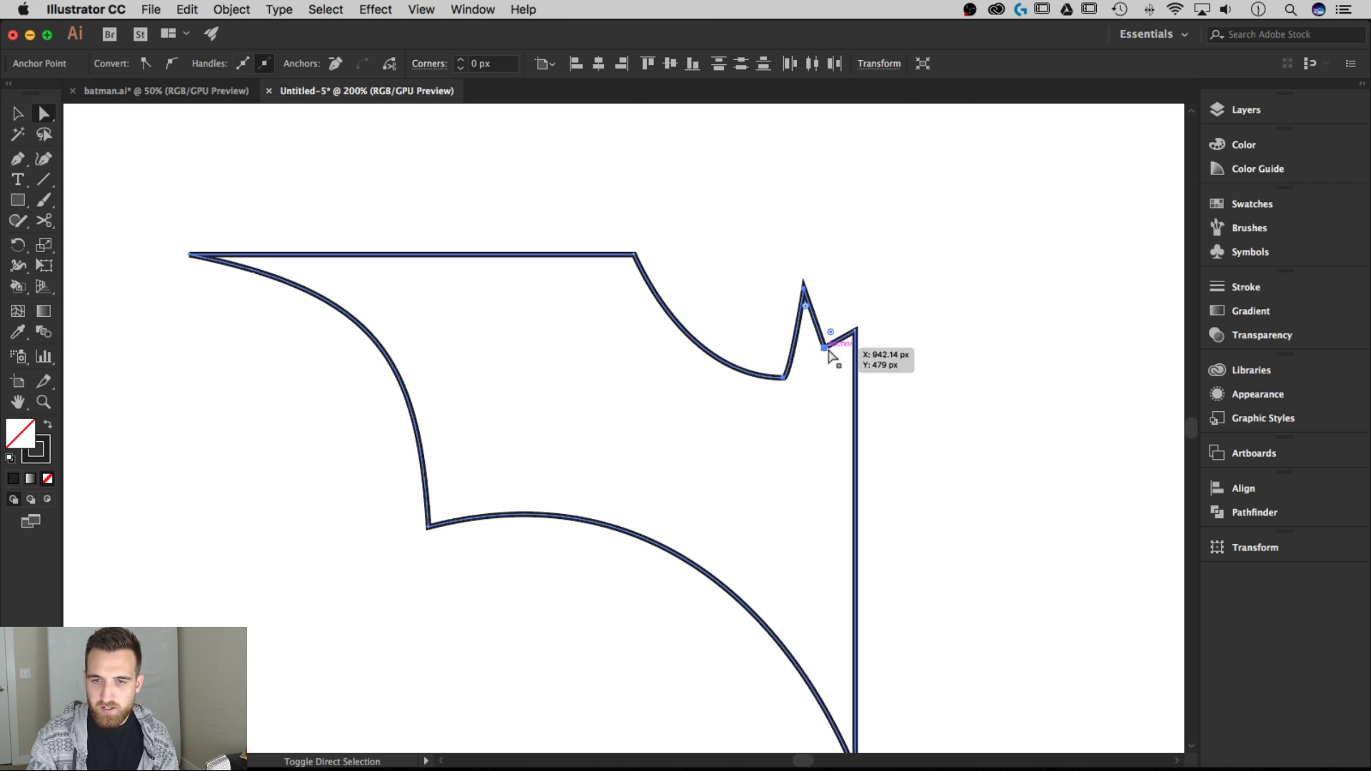
{"action": "left_click", "coordinate": [785, 379]}
{"action": "key", "text": "shift"}
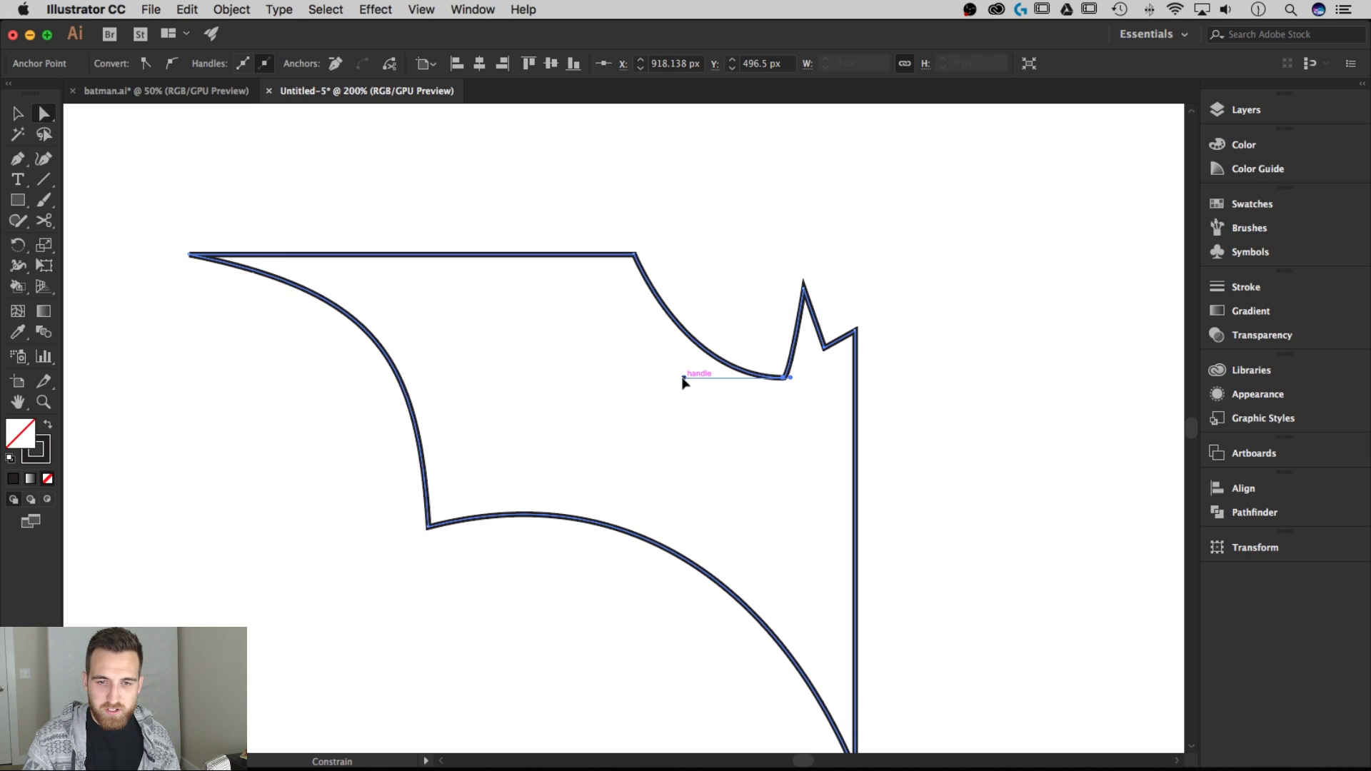
{"action": "left_click_drag", "start_coordinate": [682, 379], "coordinate": [663, 380]}
- Move the ear's inner base anchor horizontally to X 938 px to narrow the ear
{"action": "left_click", "coordinate": [824, 349]}
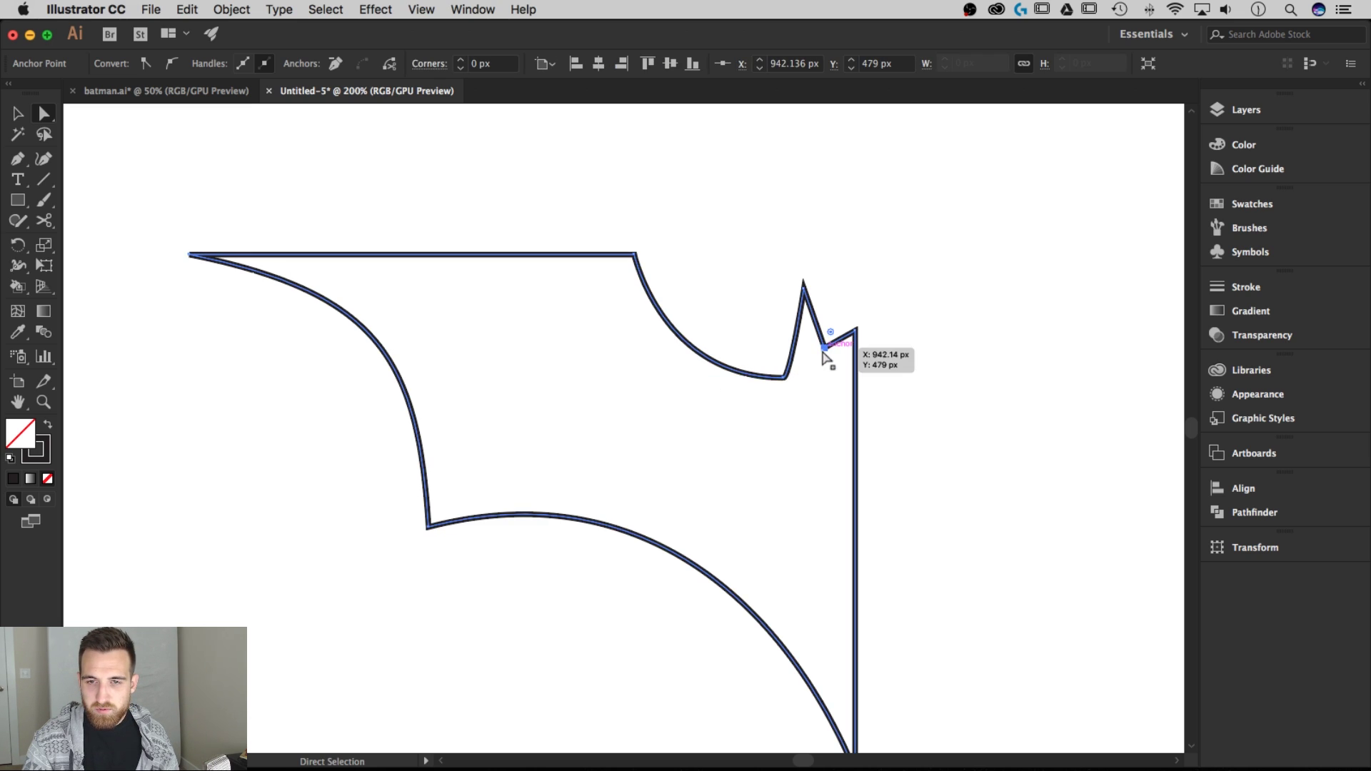
{"action": "left_click_drag", "start_coordinate": [826, 354], "coordinate": [818, 352]}
{"action": "key", "text": "shift"}
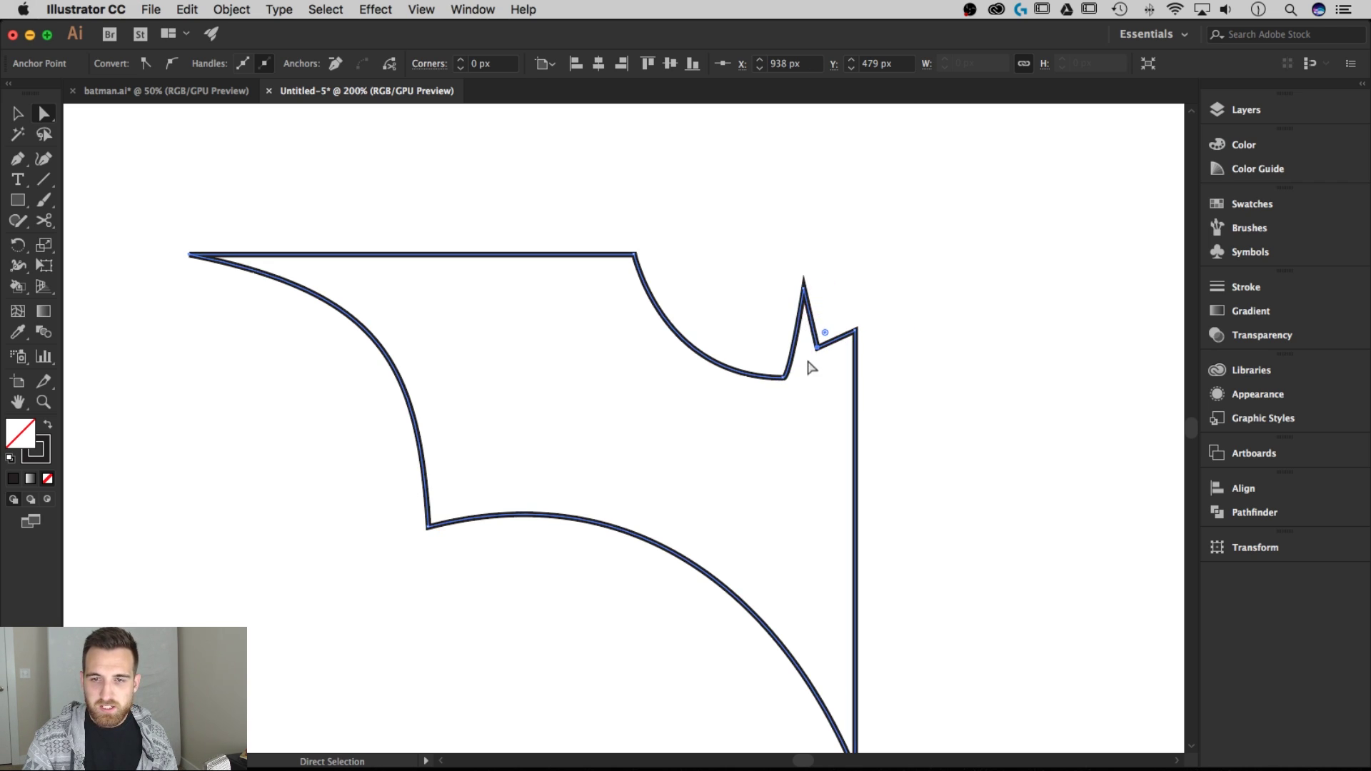
- Move the anchor at the head's top centre straight down to Y 473.5 px to flatten the head's slope
{"action": "left_click", "coordinate": [878, 336]}
{"action": "scroll", "coordinate": [873, 331], "scroll_direction": "right", "scroll_amount": 3}
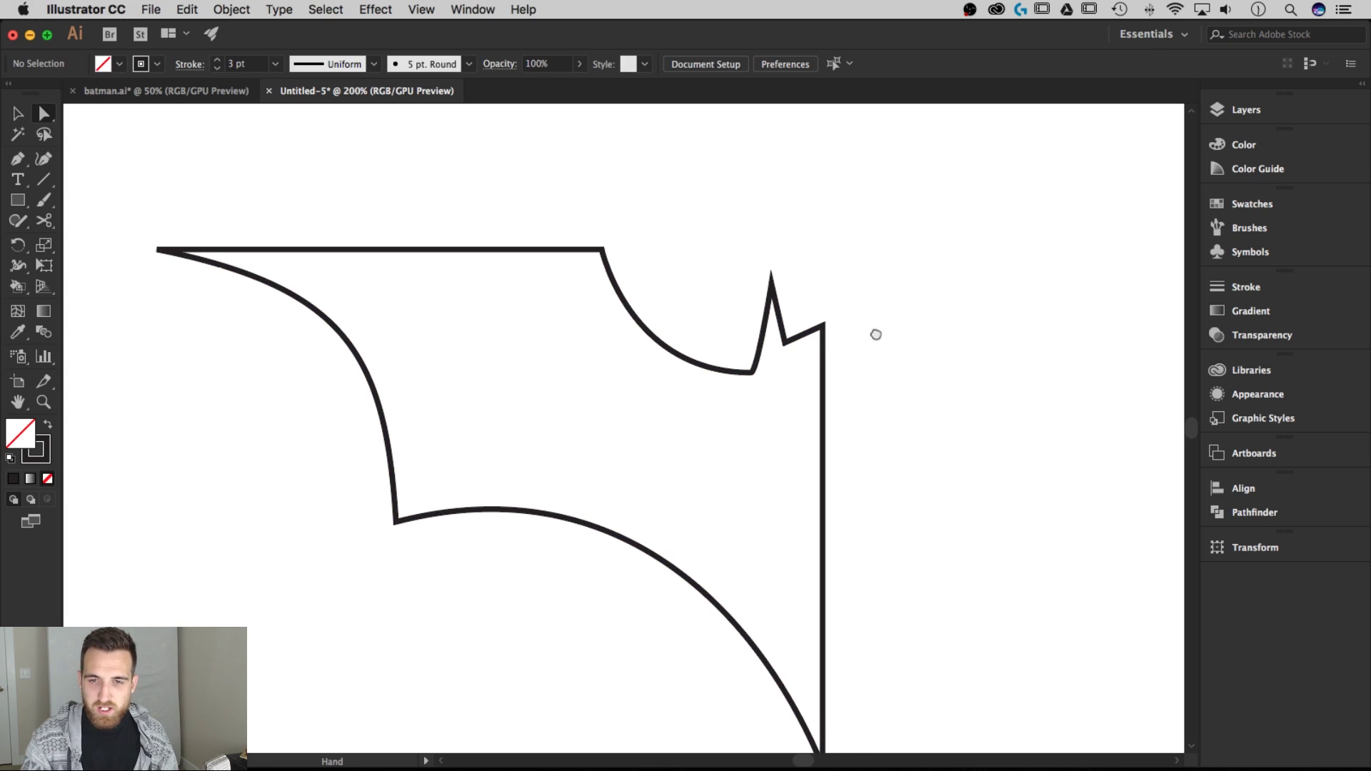
{"action": "left_click", "coordinate": [809, 325]}
{"action": "left_click_drag", "start_coordinate": [811, 330], "coordinate": [810, 337]}
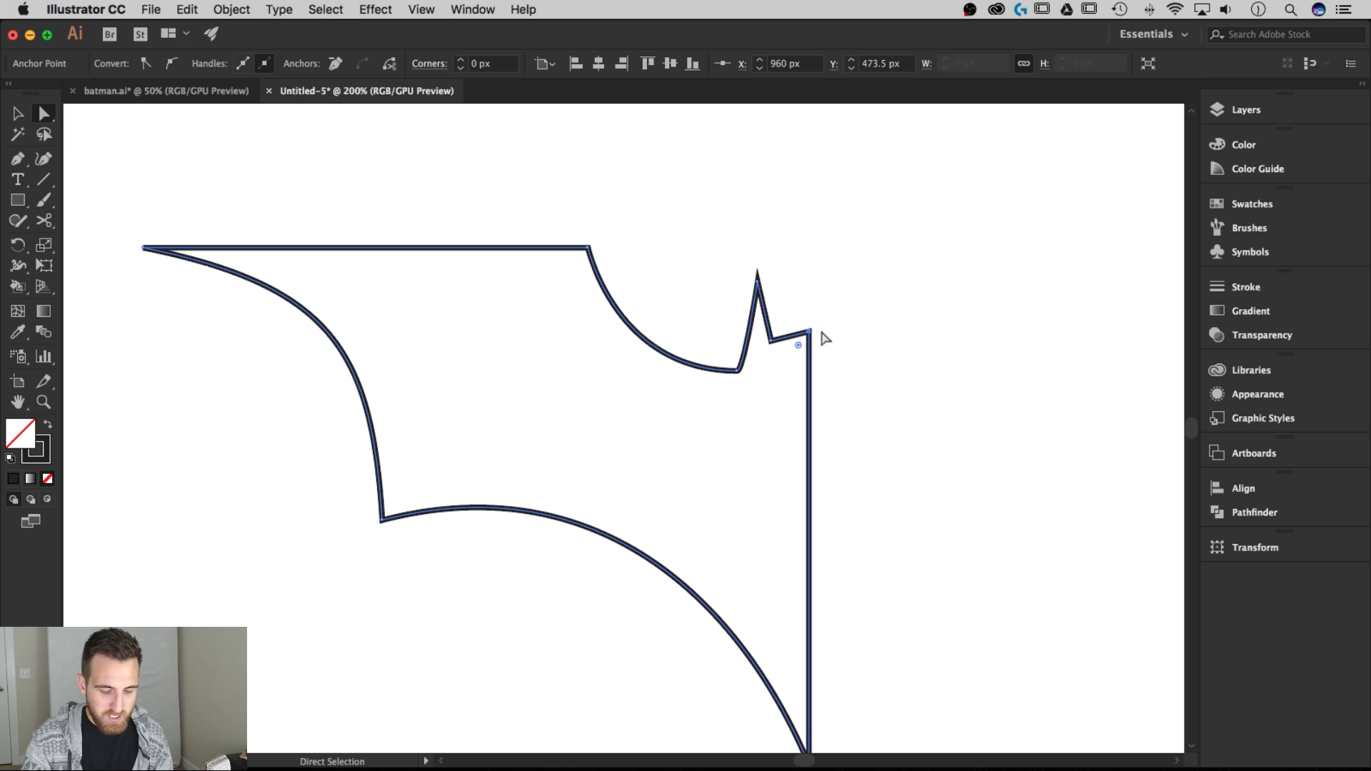
- Curve the head's top edge with horizontal handles from its centre anchor, and retract the outer handle to keep the centre line straight
{"action": "key", "text": "p"}
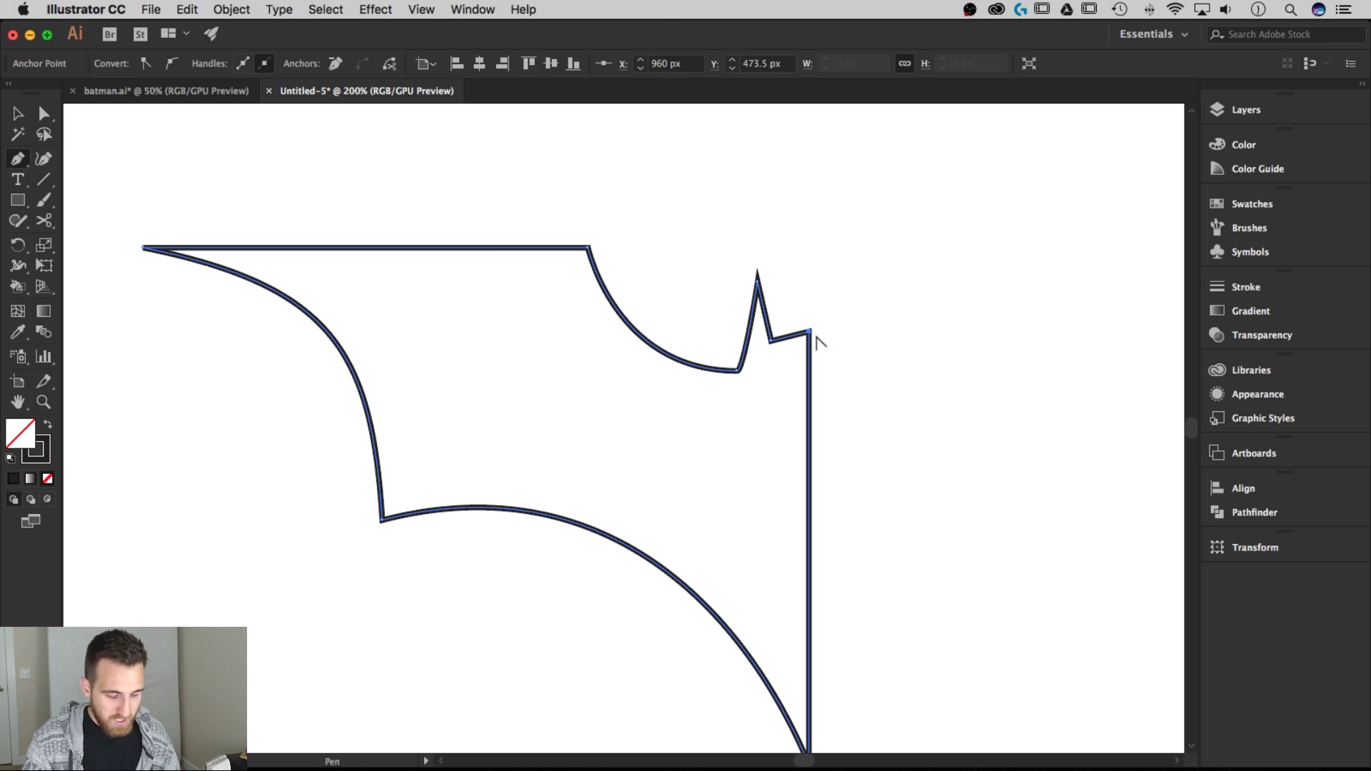
{"action": "left_click", "coordinate": [810, 332]}
{"action": "mouse_move", "coordinate": [810, 332]}
{"action": "left_mouse_down"}
{"action": "mouse_move", "coordinate": [837, 338]}
{"action": "mouse_move", "coordinate": [826, 338]}
{"action": "left_mouse_up"}
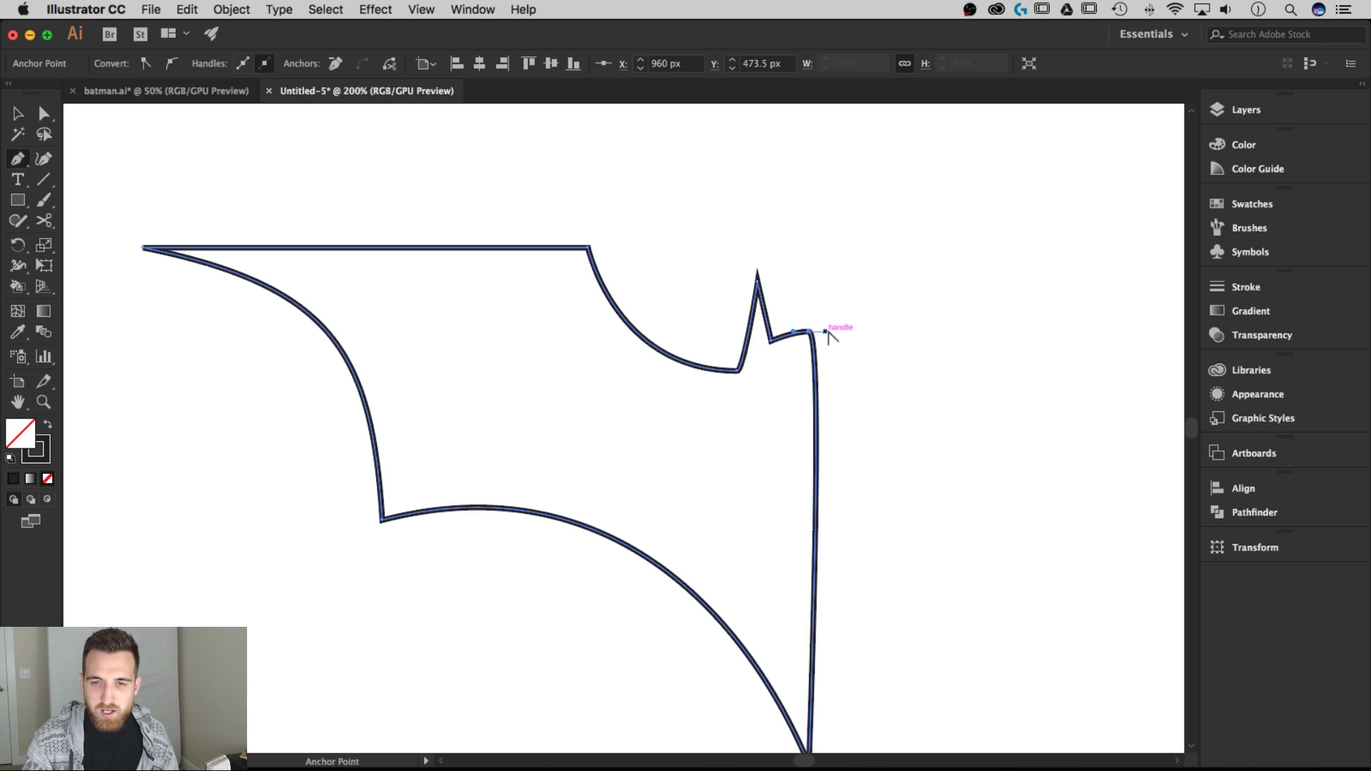
{"action": "left_click_drag", "start_coordinate": [826, 335], "coordinate": [810, 331]}
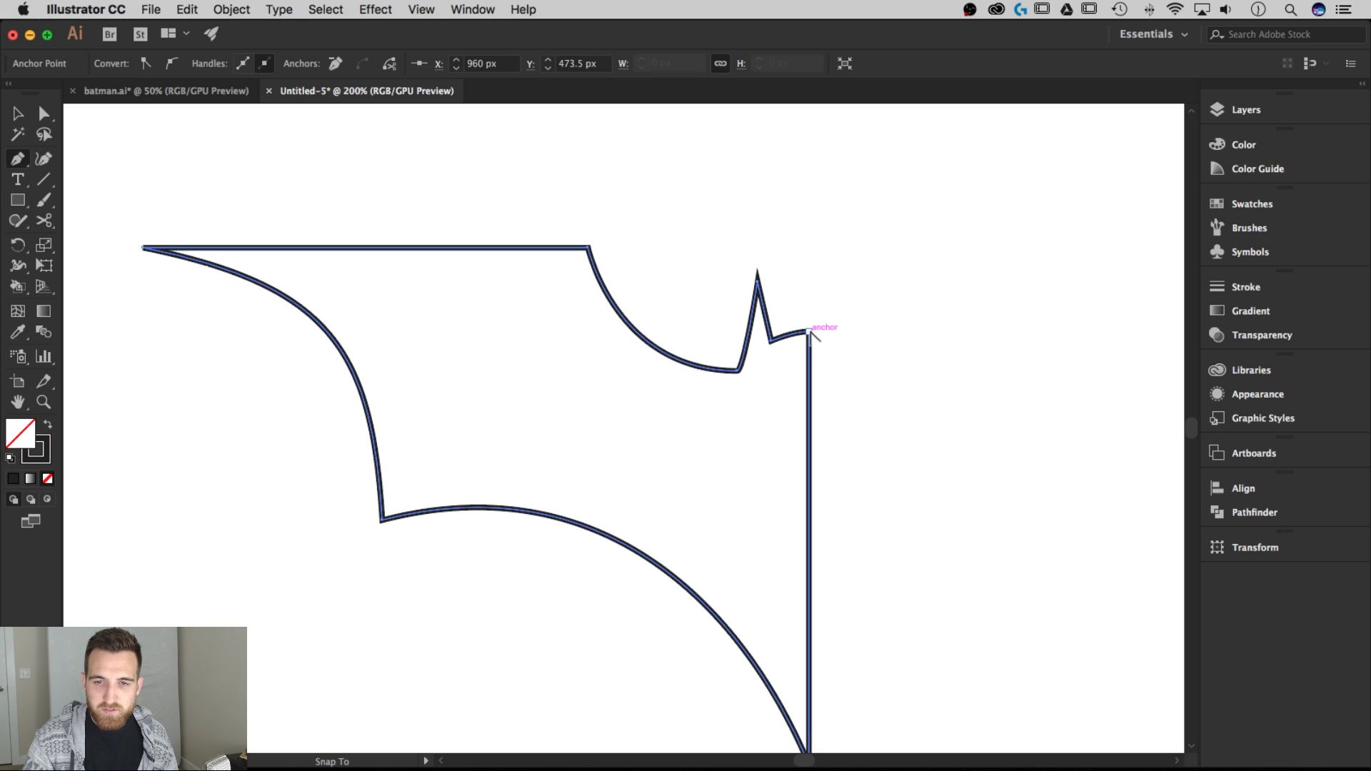
{"action": "key", "text": "v"}
{"action": "left_click", "coordinate": [901, 377]}
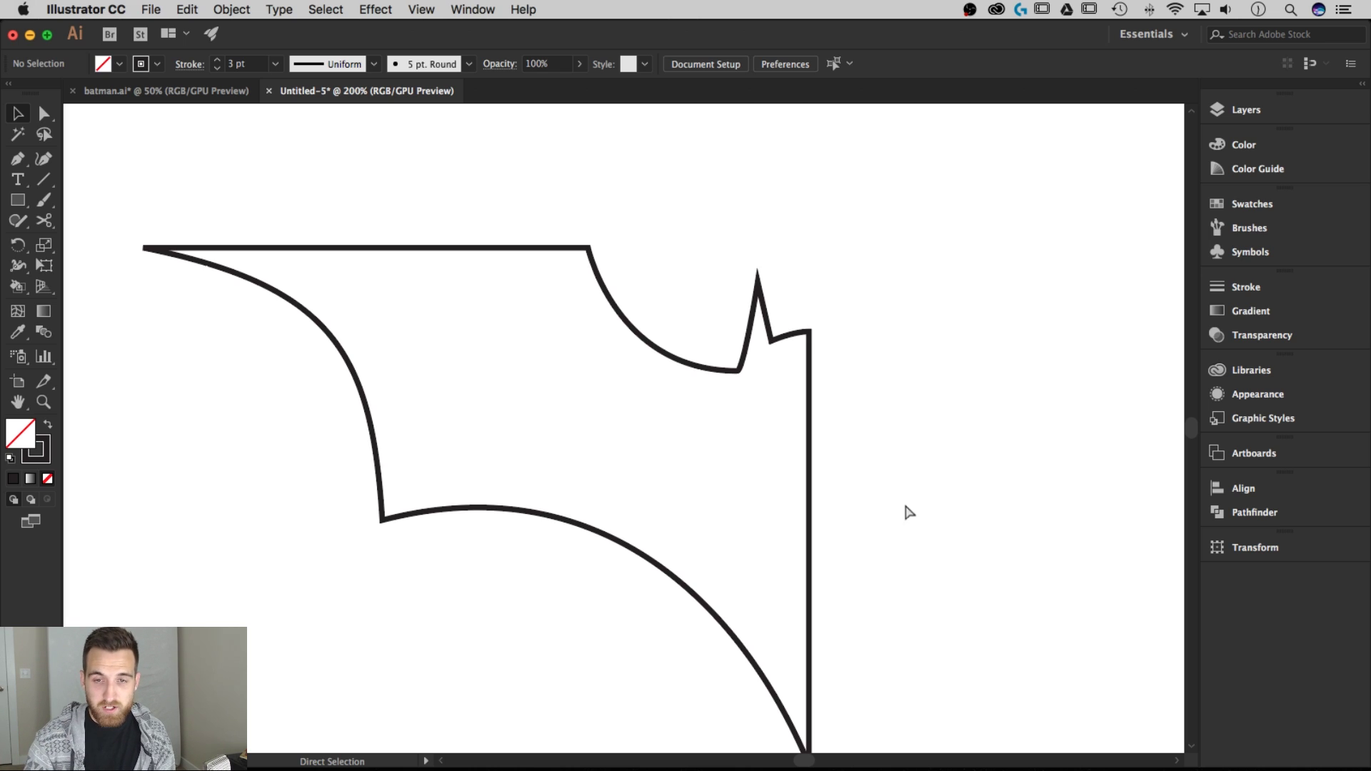
- Fill the half-bat outline with the black swatch
{"action": "key", "text": "super+minus"}
{"action": "scroll", "coordinate": [869, 477], "scroll_direction": "down", "scroll_amount": 1}
{"action": "scroll", "coordinate": [869, 477], "scroll_direction": "right", "scroll_amount": 1}
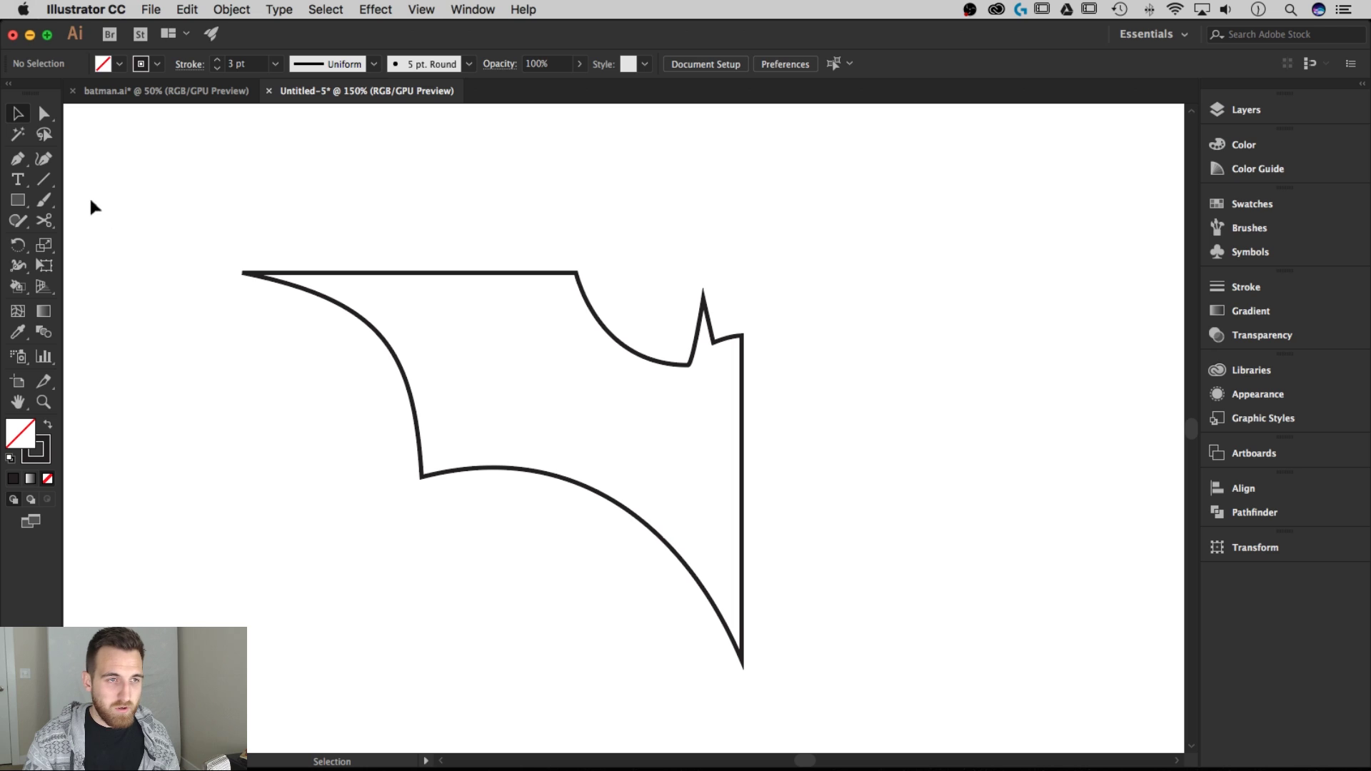
{"action": "left_click_drag", "start_coordinate": [800, 484], "coordinate": [411, 249]}
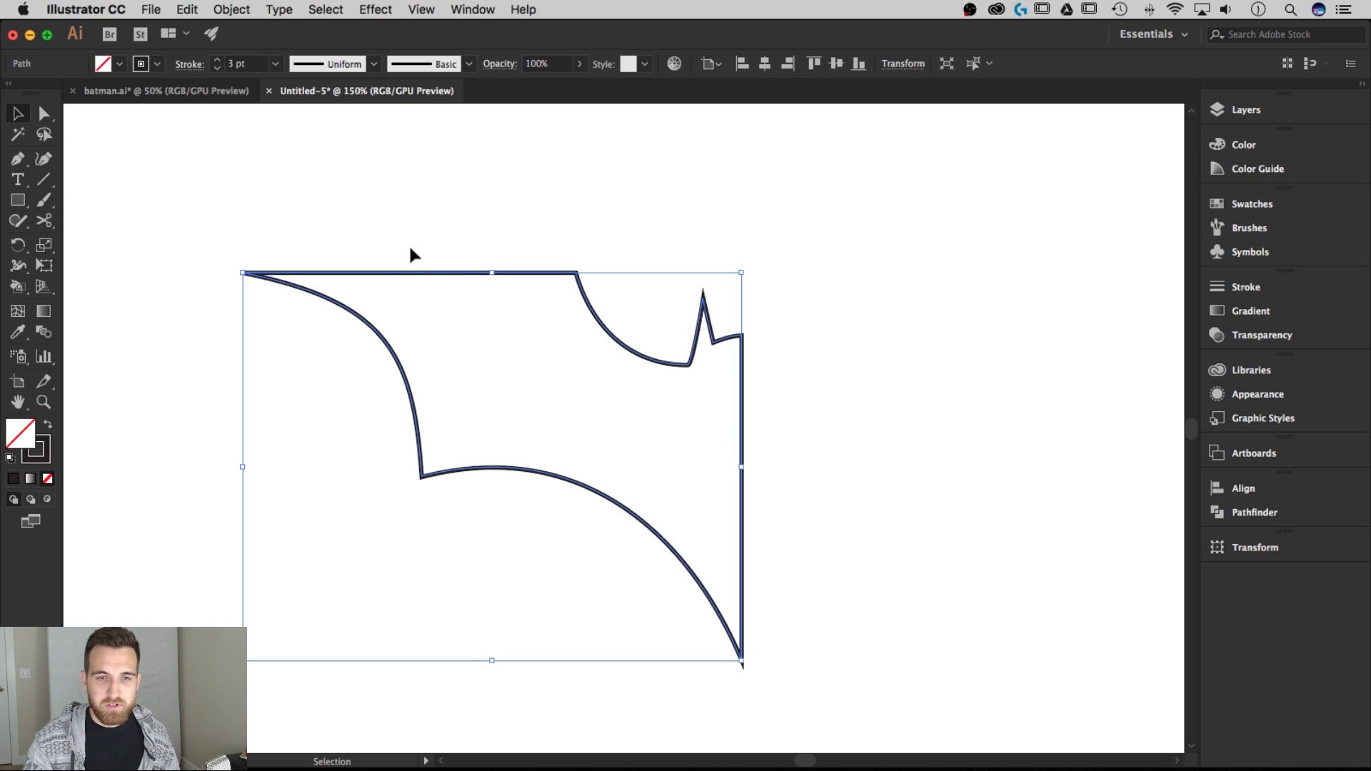
{"action": "left_click", "coordinate": [120, 64]}
{"action": "left_click", "coordinate": [48, 94]}
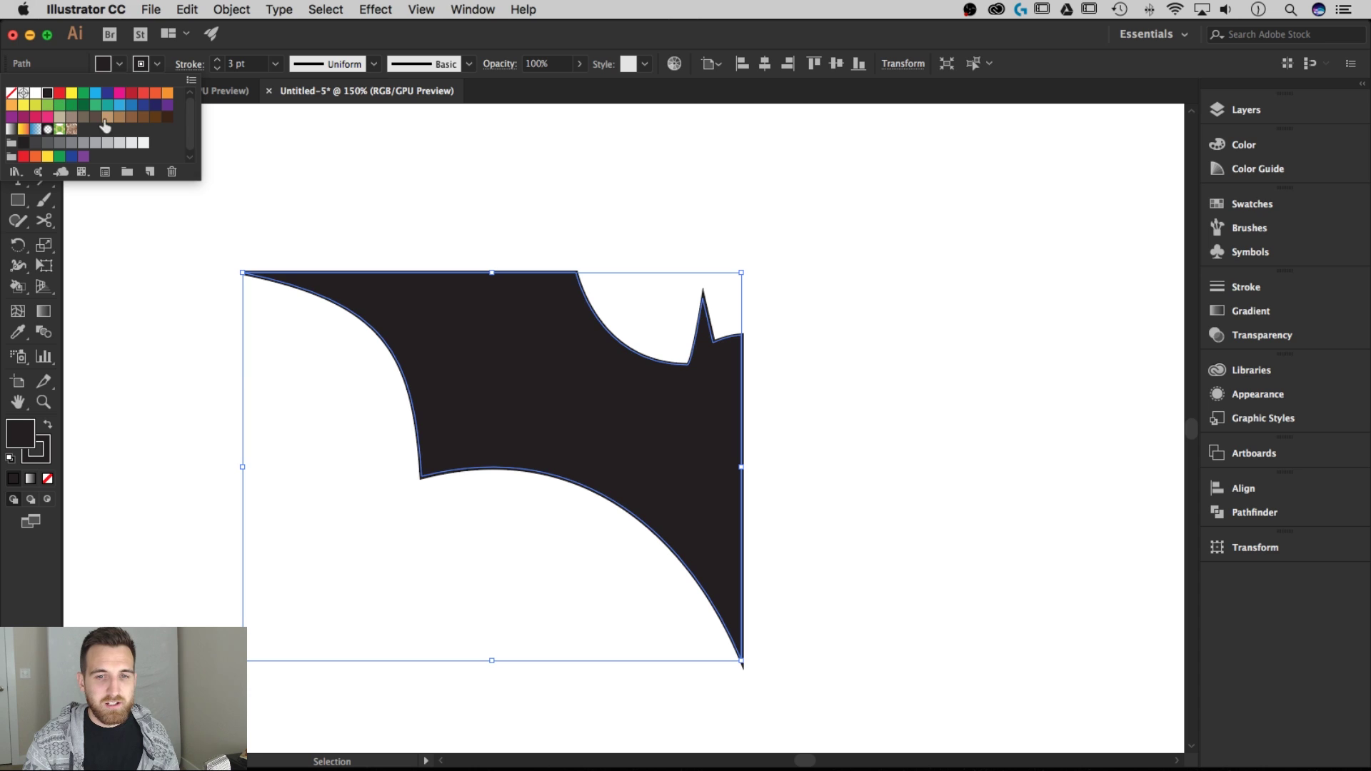
{"action": "left_click", "coordinate": [793, 357]}
{"action": "left_click", "coordinate": [612, 419]}
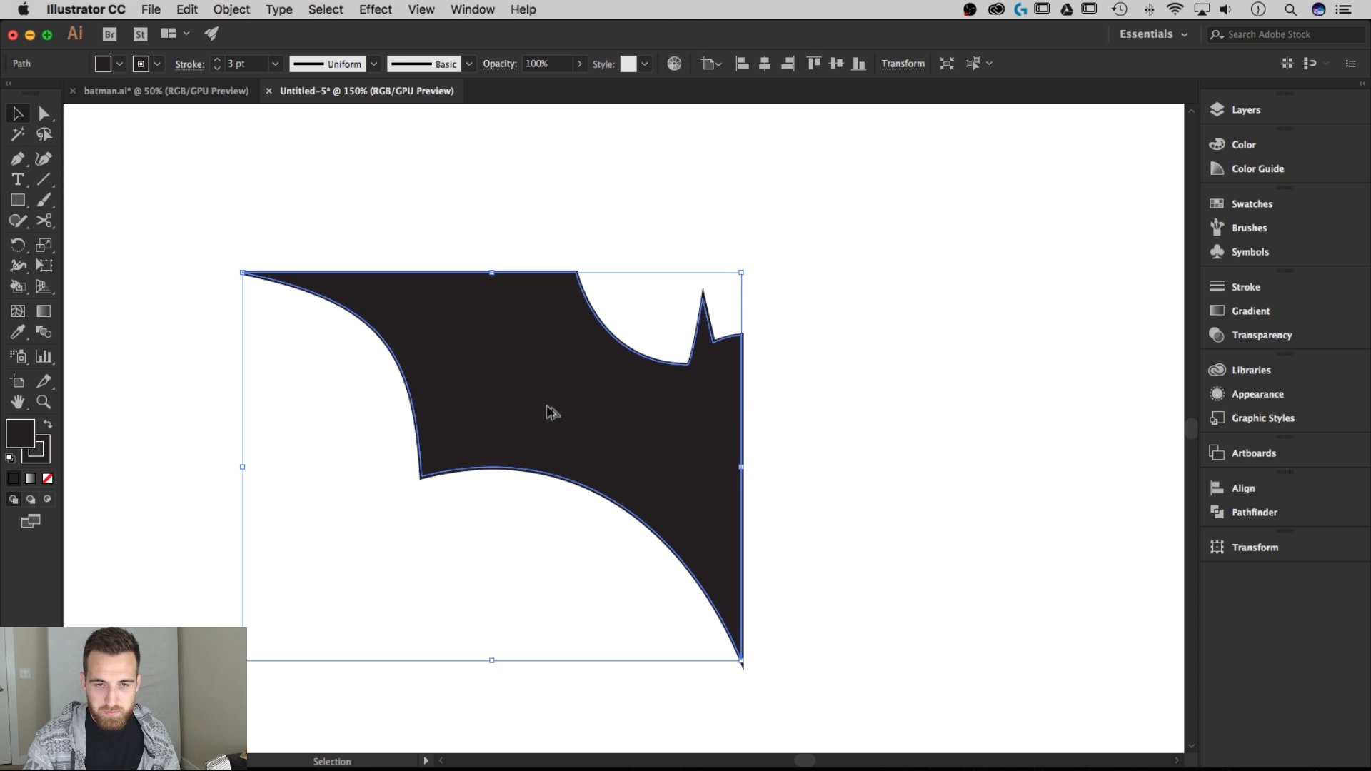
- Mirror a copy of the black half-bat across the vertical axis and snap it against the original's straight centre edge
{"action": "left_click_drag", "start_coordinate": [550, 413], "coordinate": [792, 418]}
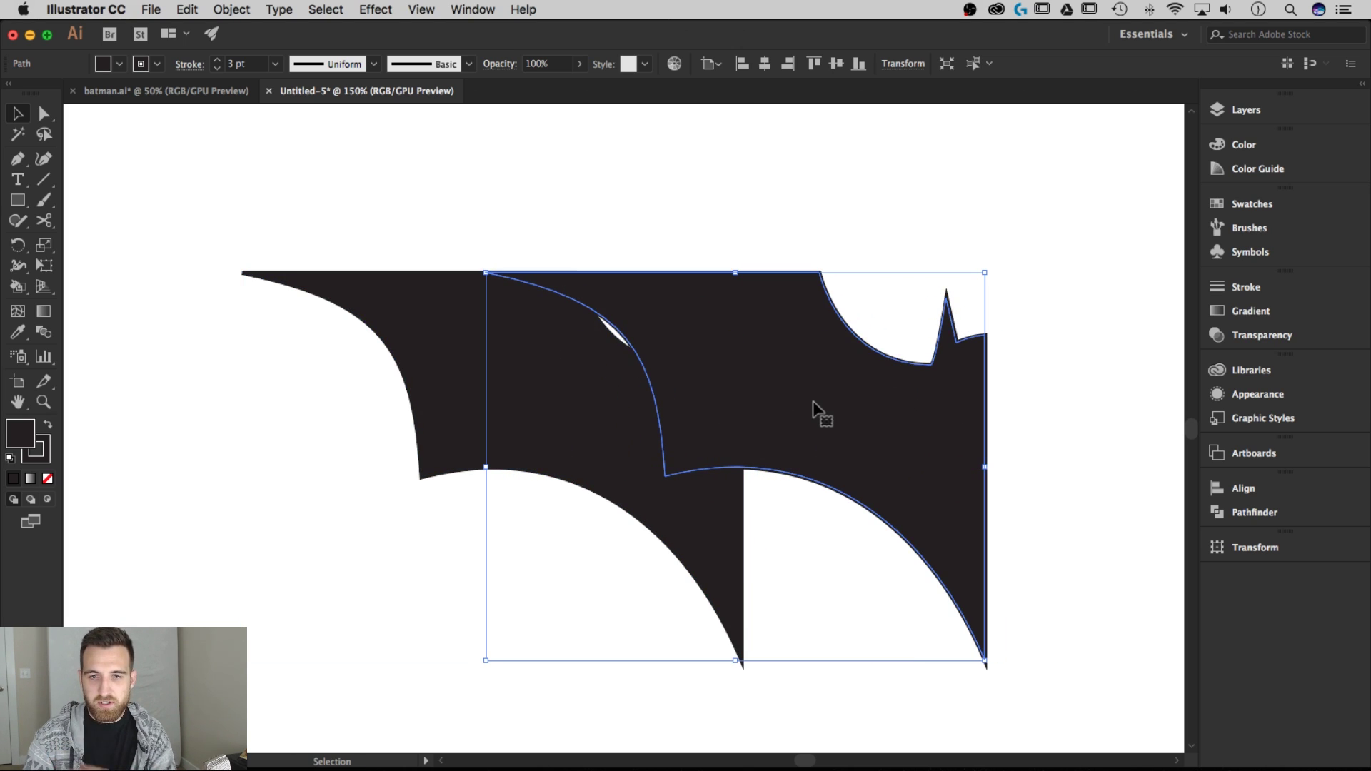
{"action": "right_click", "coordinate": [823, 343]}
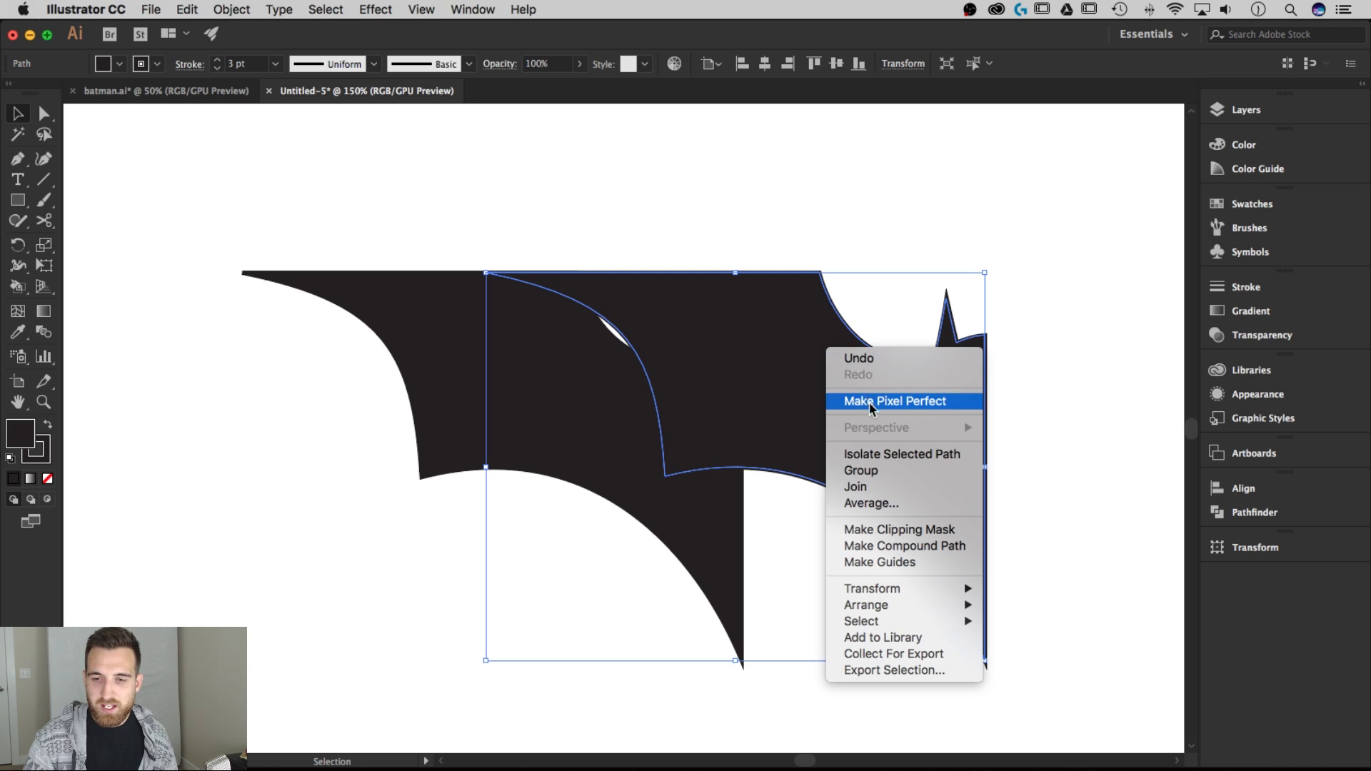
{"action": "mouse_move", "coordinate": [888, 590]}
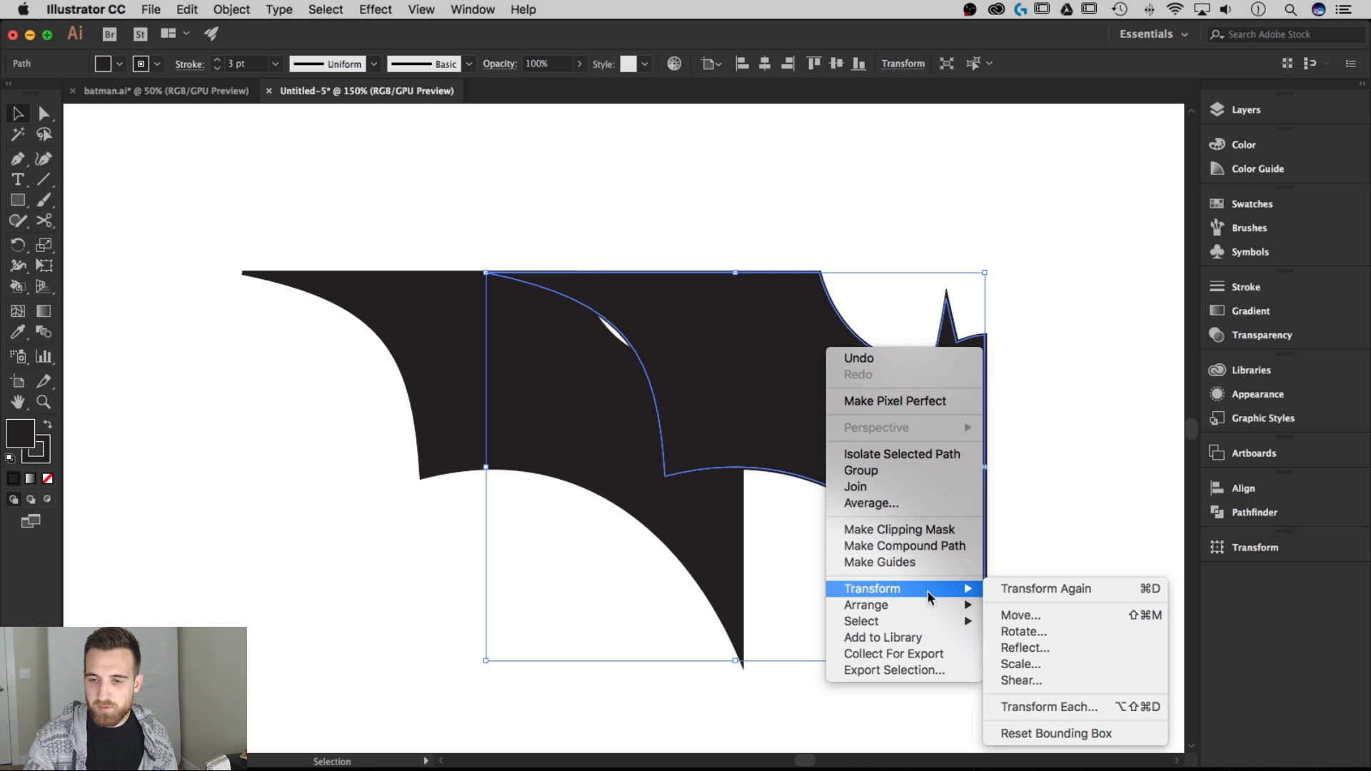
{"action": "left_click", "coordinate": [1011, 647]}
{"action": "left_click_drag", "start_coordinate": [442, 108], "coordinate": [597, 200]}
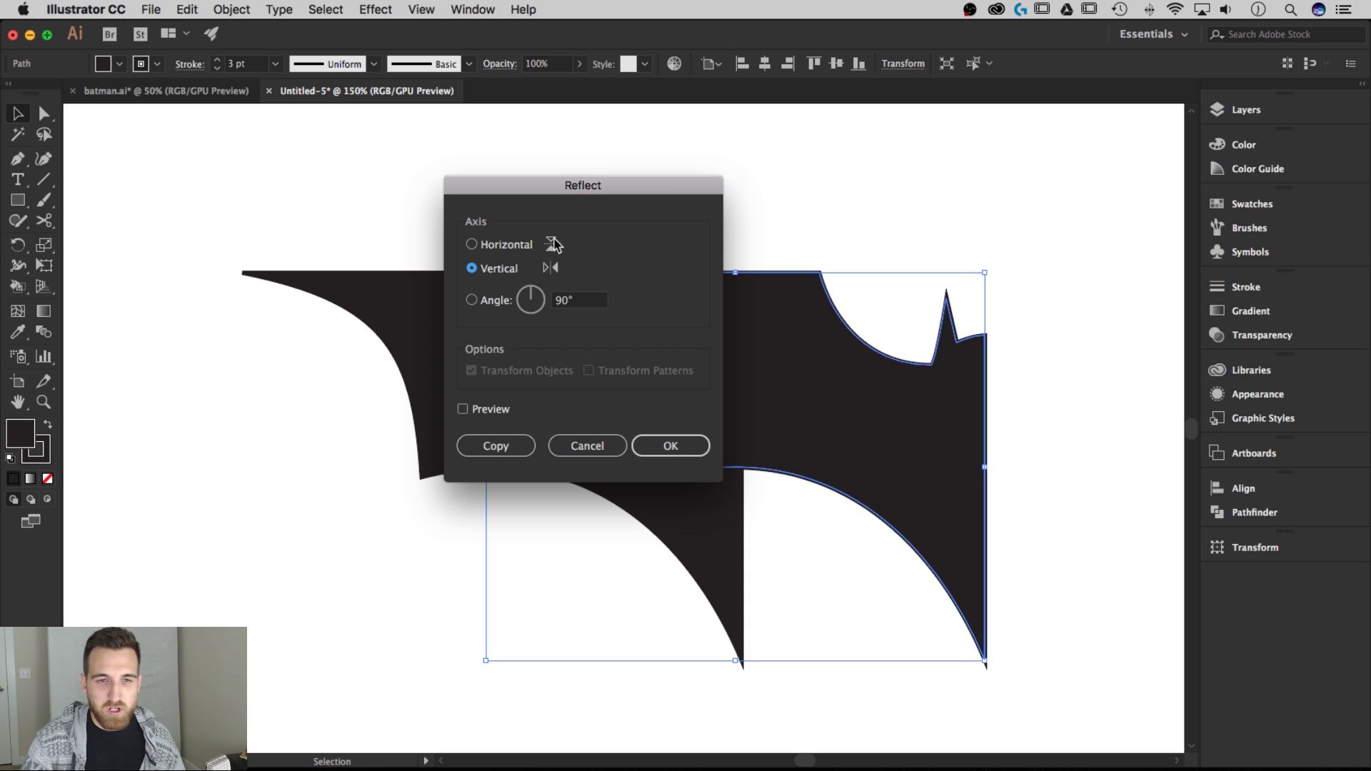
{"action": "left_click", "coordinate": [463, 409]}
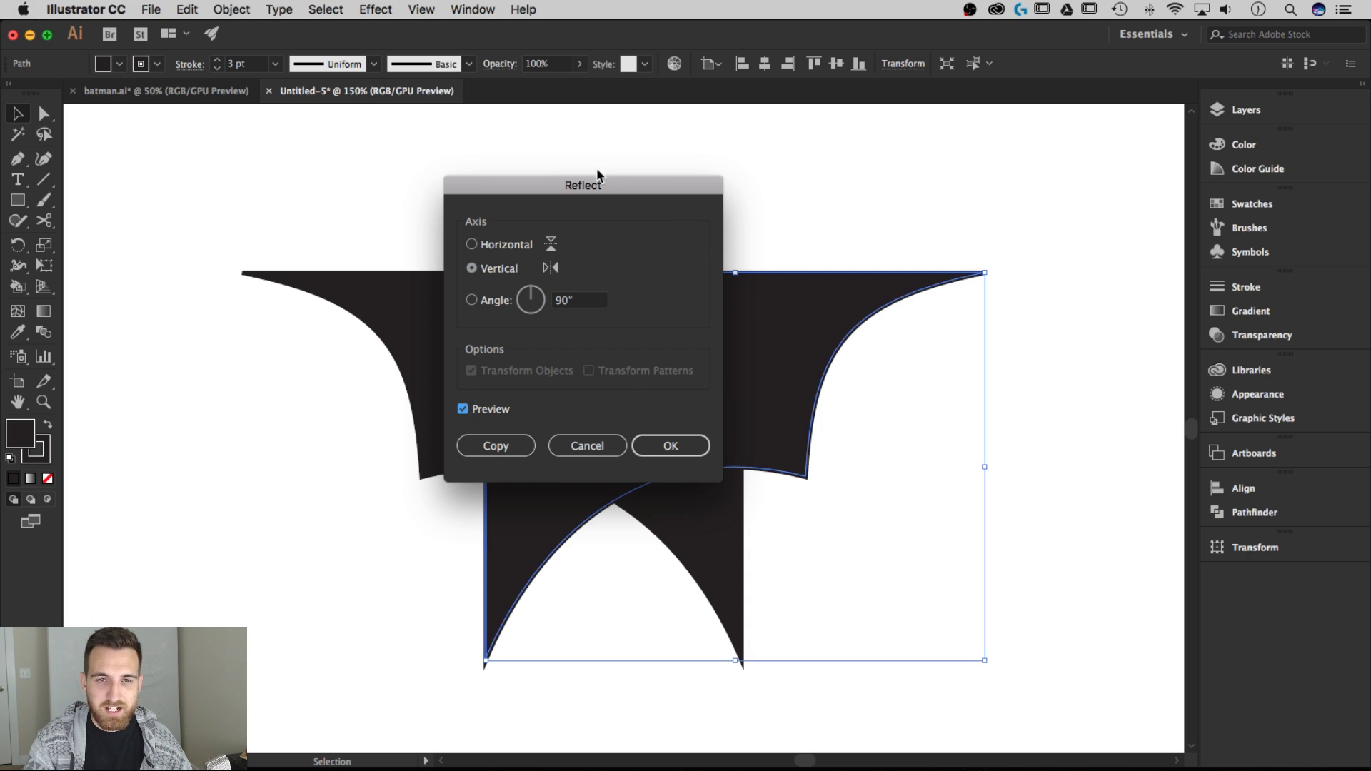
{"action": "left_click_drag", "start_coordinate": [597, 180], "coordinate": [269, 162]}
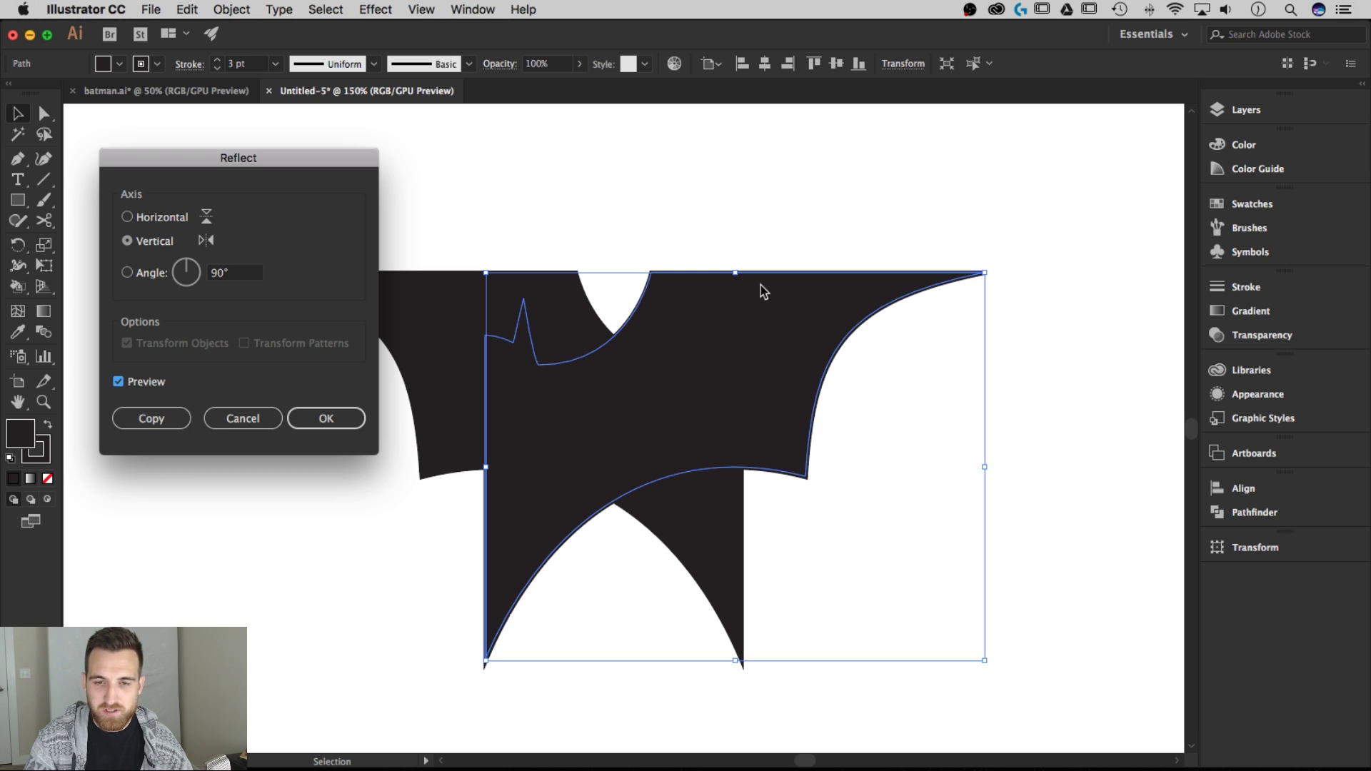
{"action": "left_click", "coordinate": [325, 417]}
{"action": "left_click_drag", "start_coordinate": [554, 457], "coordinate": [814, 450]}
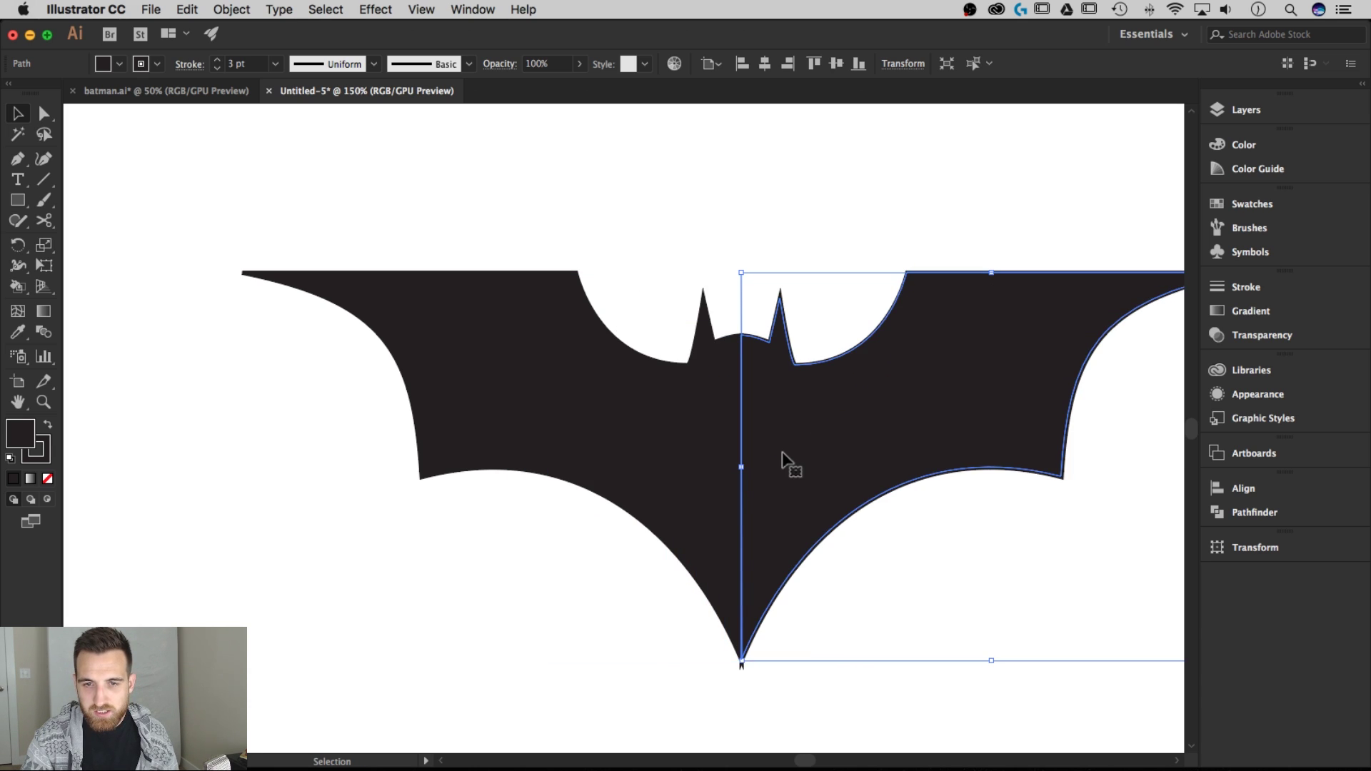
- Remove the stroke from both halves of the bat by setting it to None
{"action": "left_click_drag", "start_coordinate": [973, 556], "coordinate": [622, 363]}
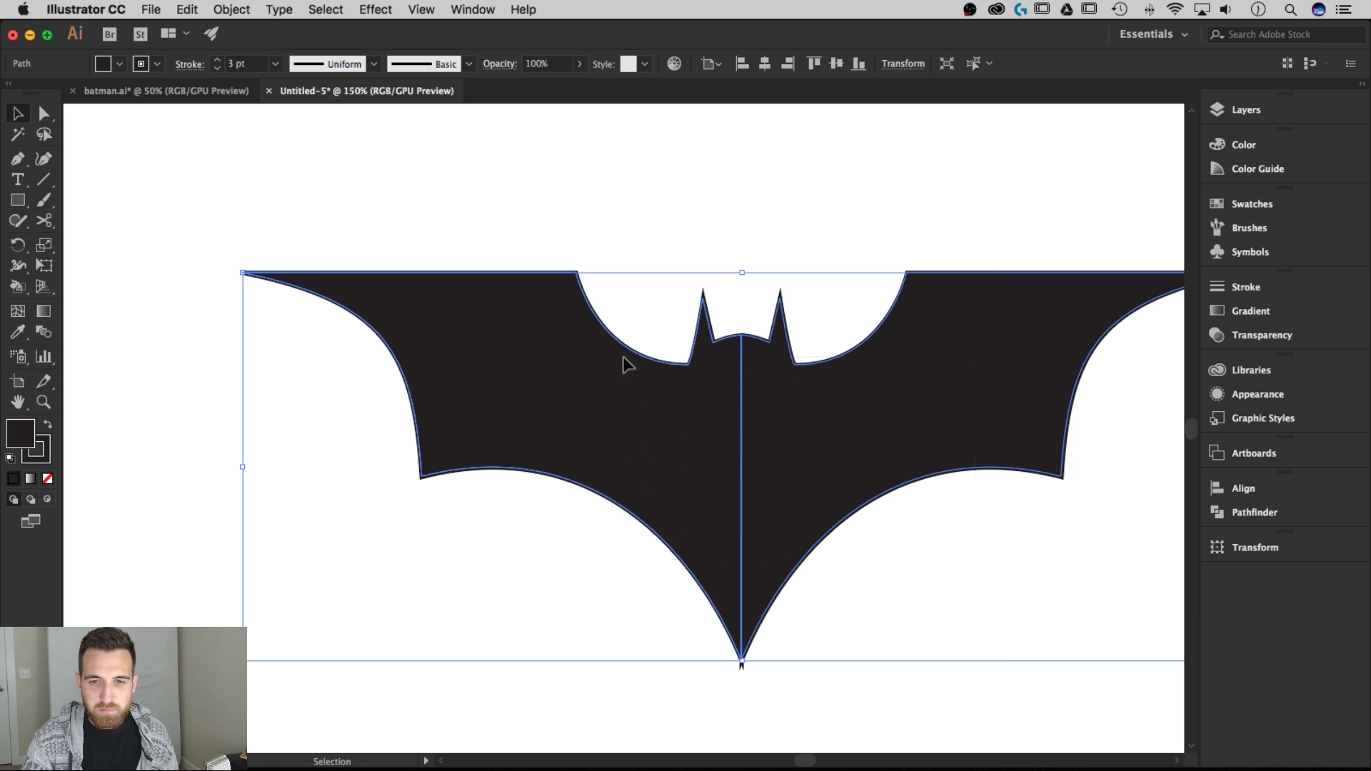
{"action": "left_click", "coordinate": [157, 64]}
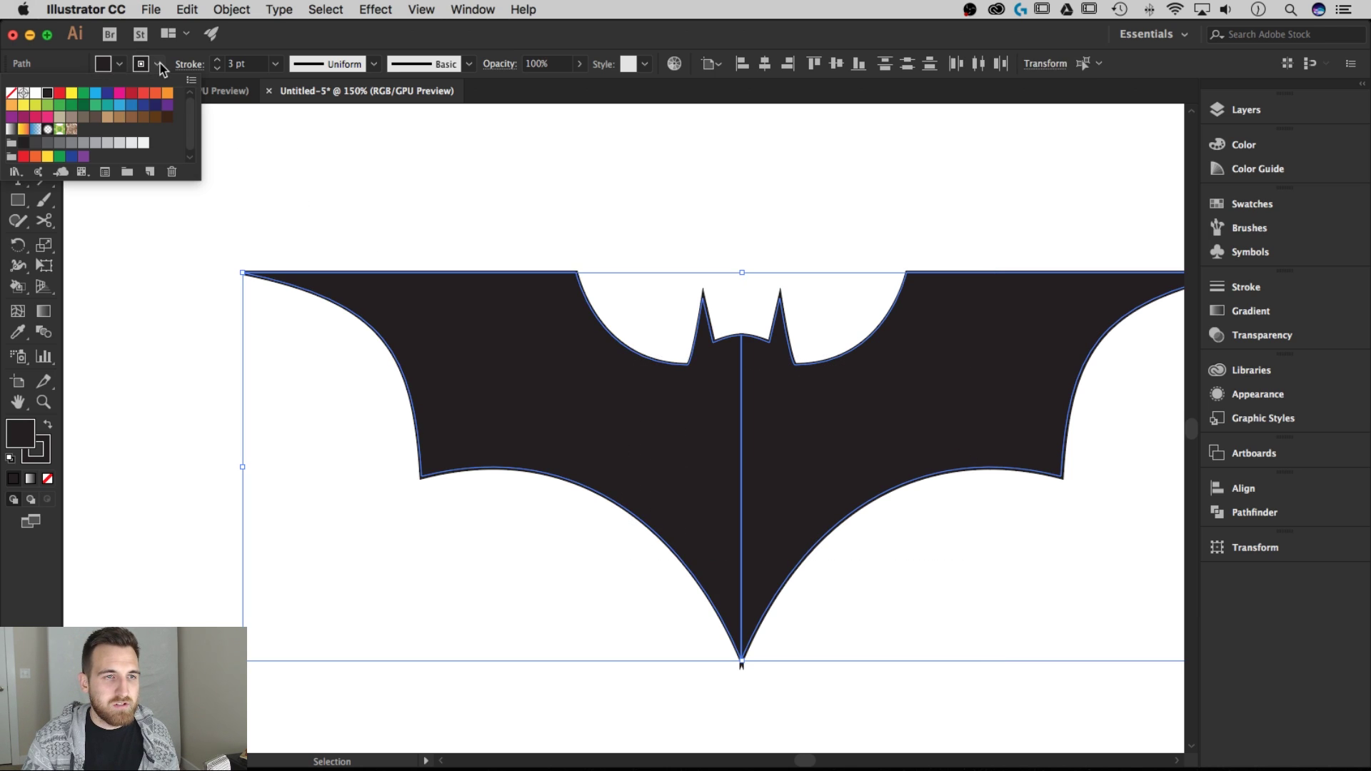
{"action": "left_click", "coordinate": [13, 97]}
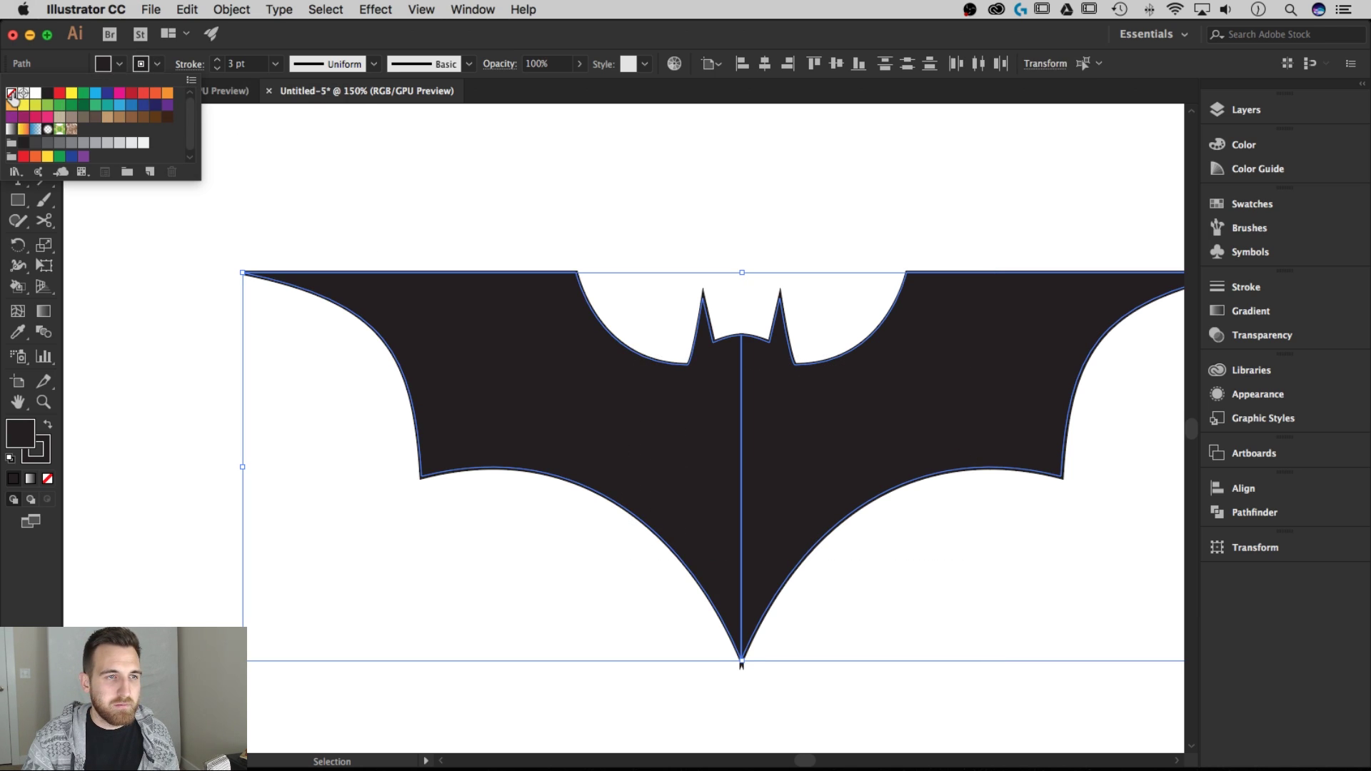
{"action": "left_click", "coordinate": [831, 350]}
- Pull the mirrored half away from the centre line and snap it back against the left half
{"action": "left_click_drag", "start_coordinate": [821, 451], "coordinate": [854, 448]}
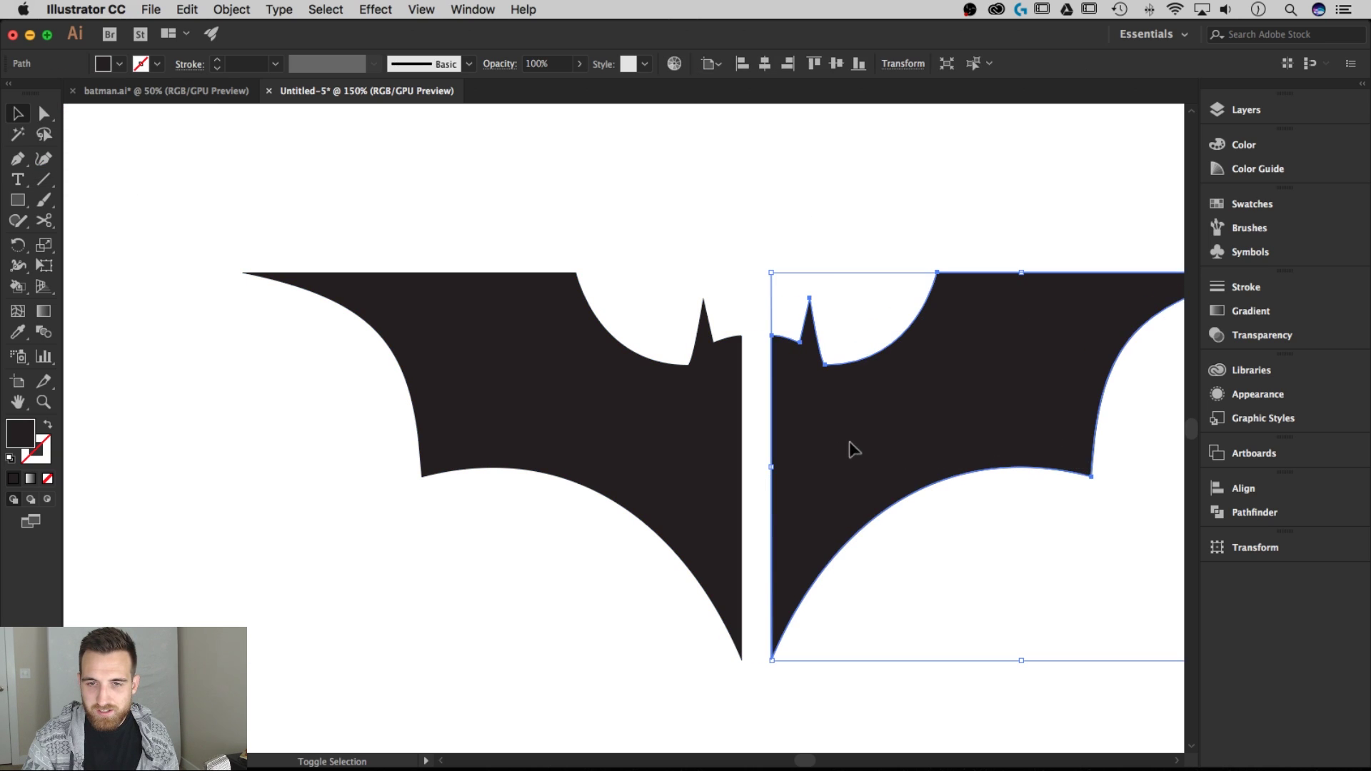
{"action": "left_click_drag", "start_coordinate": [964, 426], "coordinate": [933, 425]}
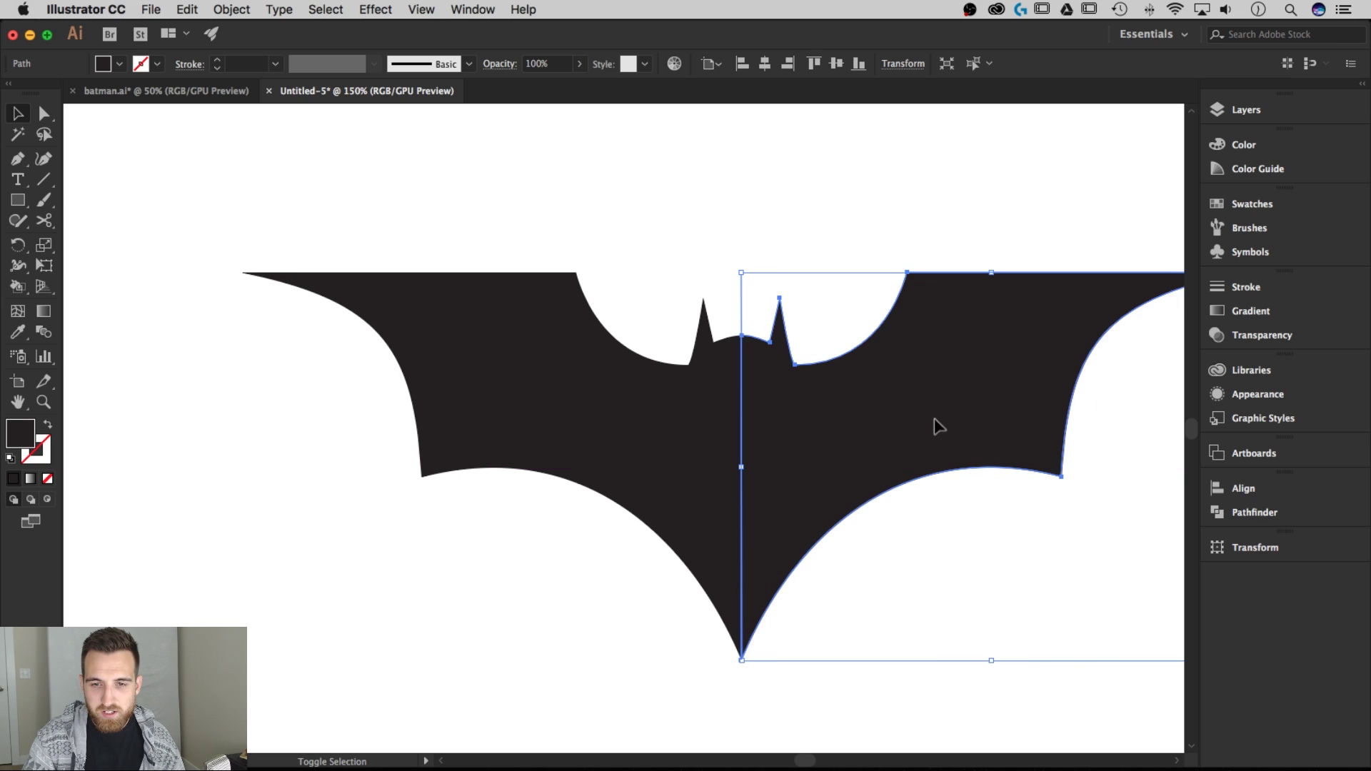
{"action": "left_click", "coordinate": [949, 564]}
{"action": "left_click_drag", "start_coordinate": [937, 599], "coordinate": [903, 589]}
{"action": "key", "text": "super+minus"}
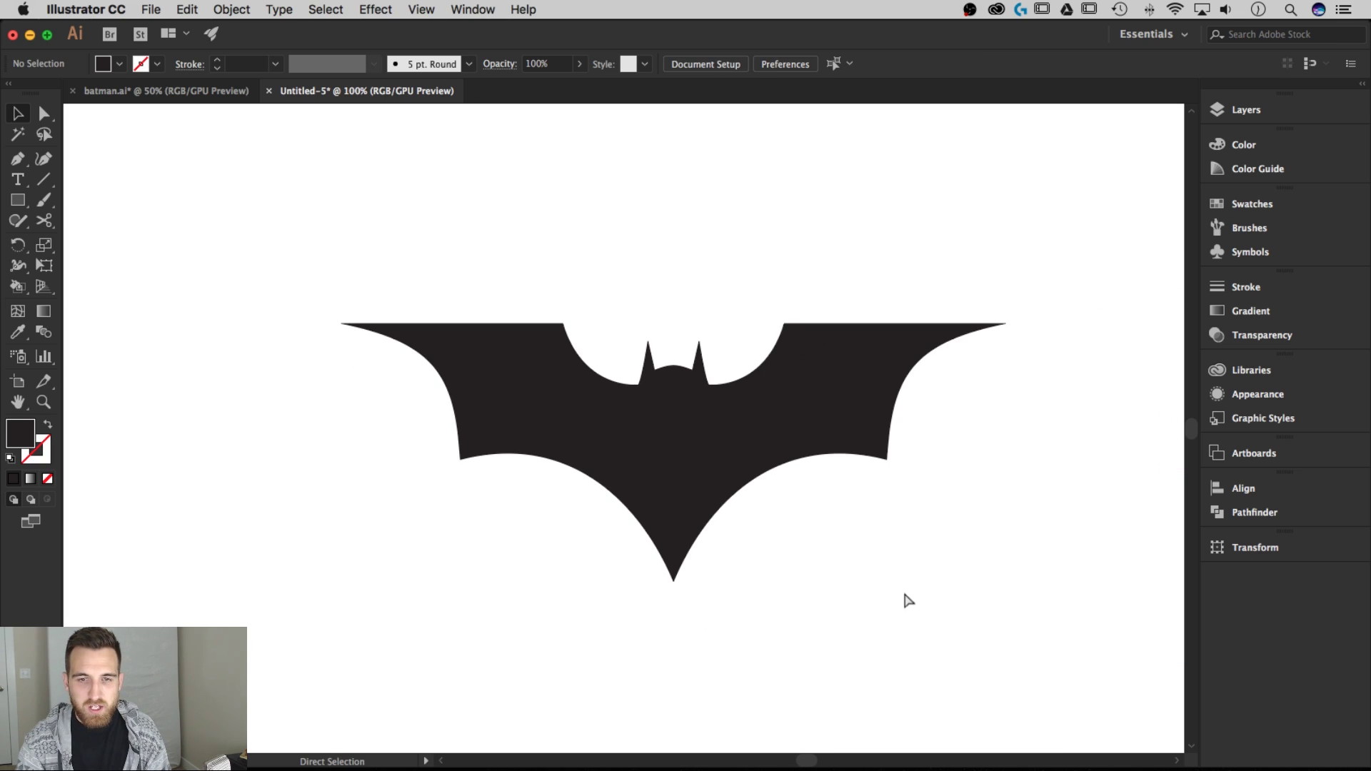
- Merge both halves of the bat into a single shape with the Pathfinder's Unite shape mode
{"action": "key", "text": "super+plus"}
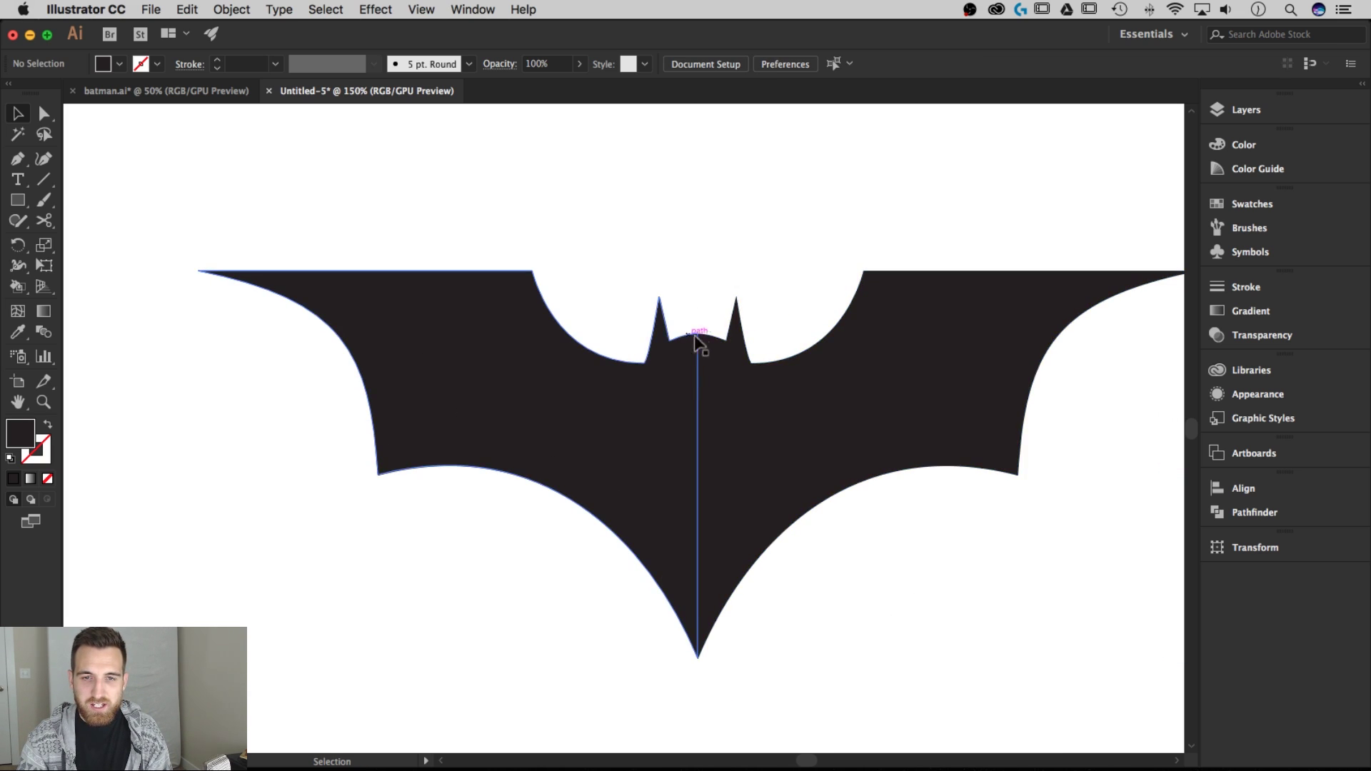
{"action": "key", "text": "super+minus"}
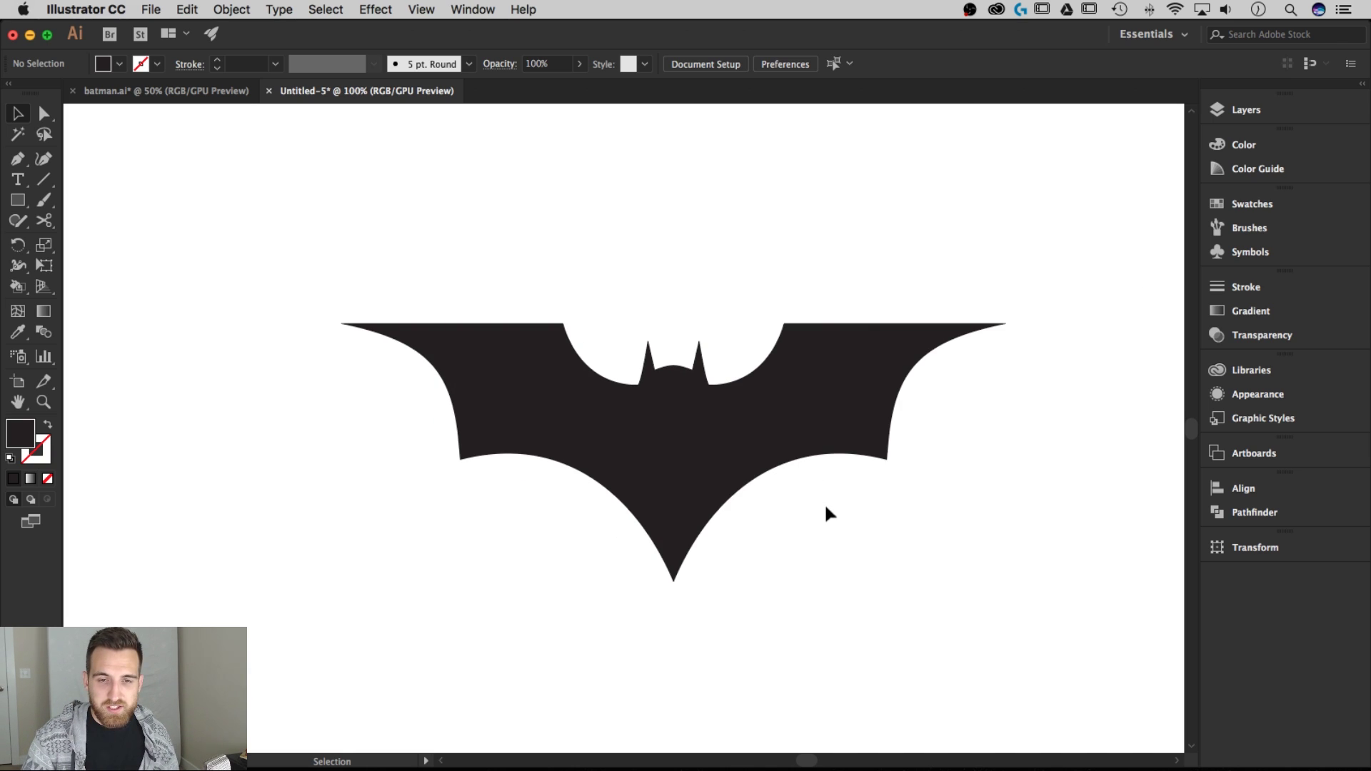
{"action": "left_click_drag", "start_coordinate": [826, 504], "coordinate": [520, 344]}
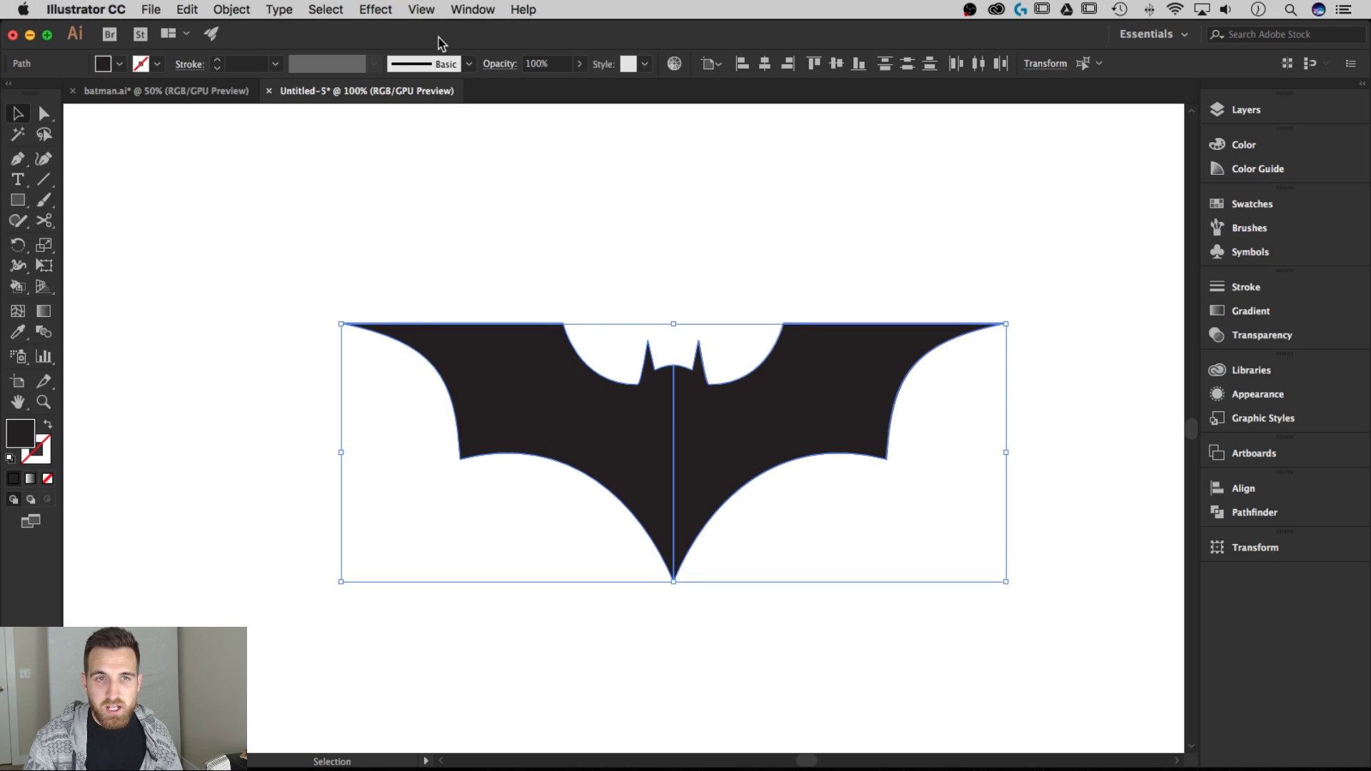
{"action": "left_click", "coordinate": [467, 8]}
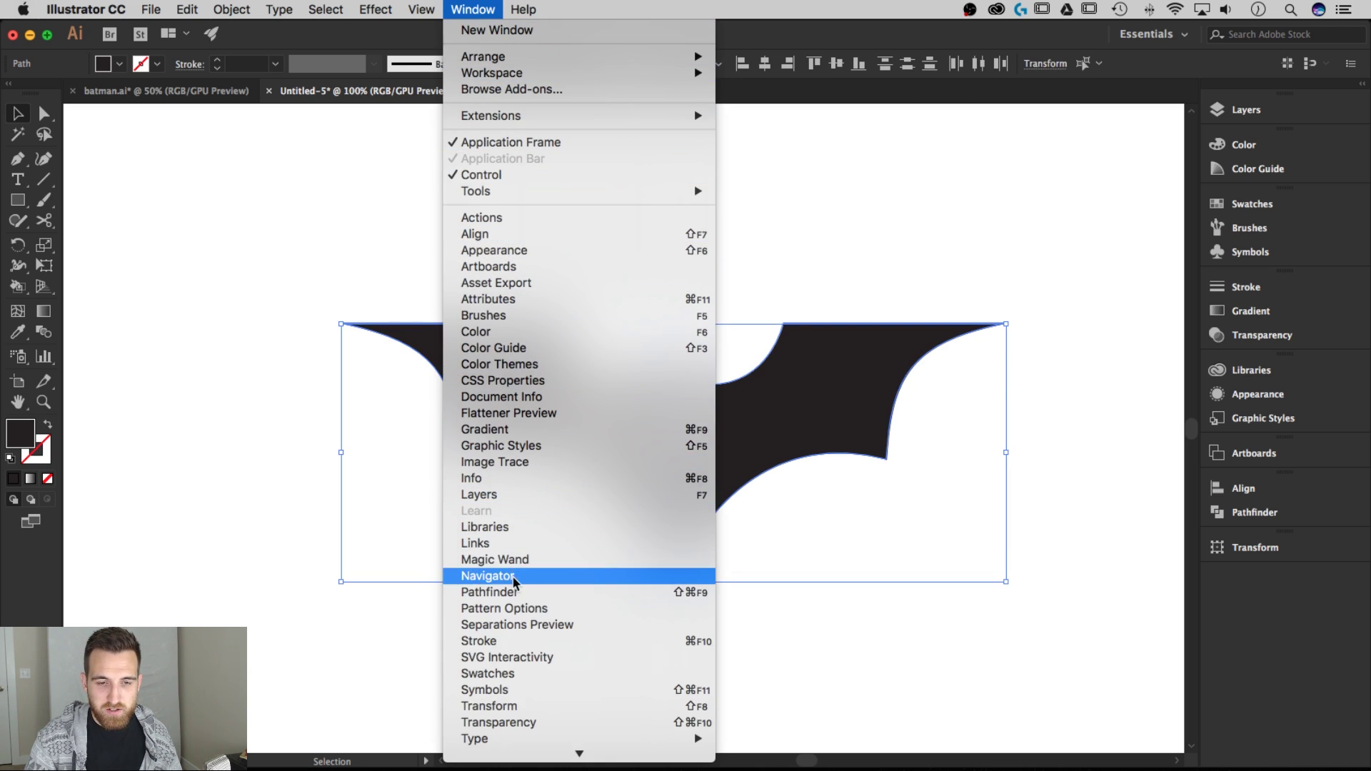
{"action": "left_click", "coordinate": [526, 593]}
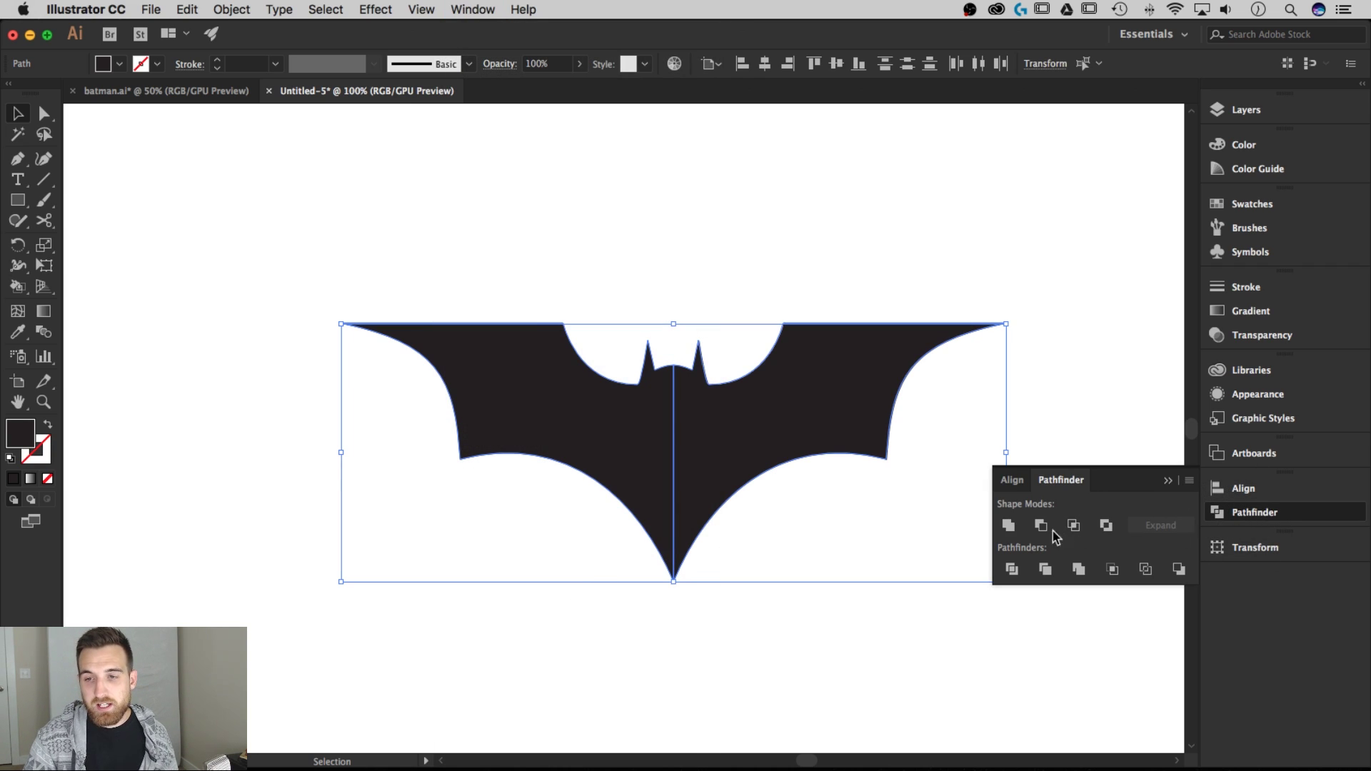
{"action": "left_click", "coordinate": [1007, 526]}
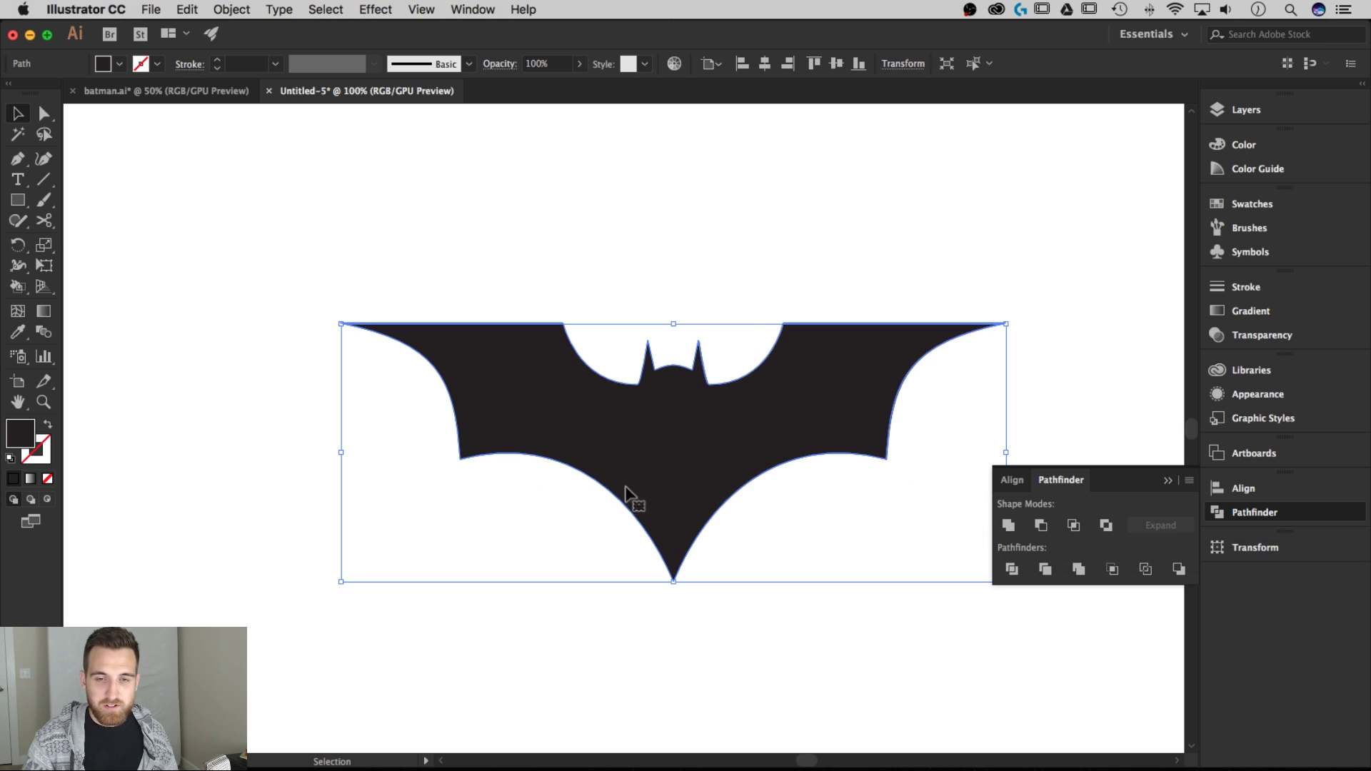
{"action": "left_click", "coordinate": [1167, 480]}
{"action": "left_click", "coordinate": [781, 295]}
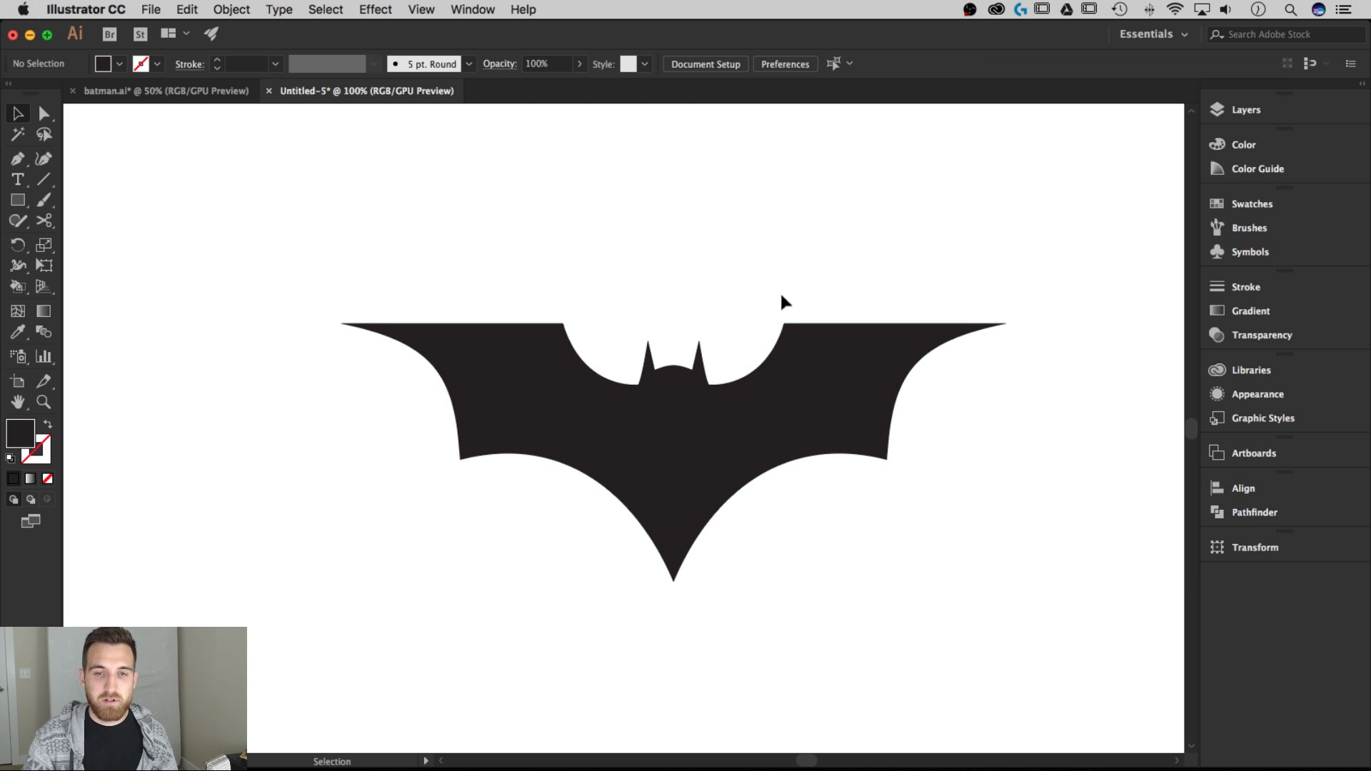
- Lower the anchor point at the top centre of the bat's head by 2 px with the Direct Selection tool
{"action": "left_click", "coordinate": [735, 407]}
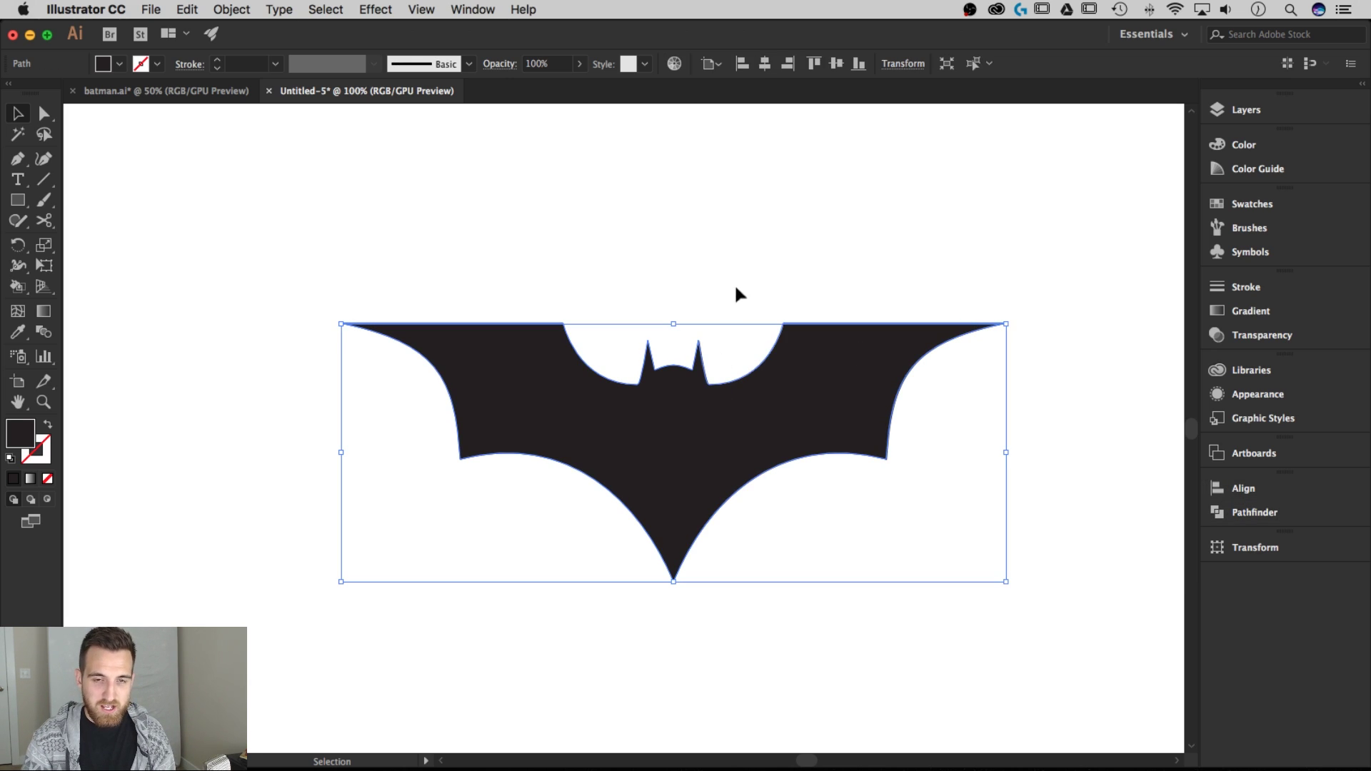
{"action": "key", "text": "super+equal"}
{"action": "key", "text": "super+equal"}
{"action": "key", "text": "a"}
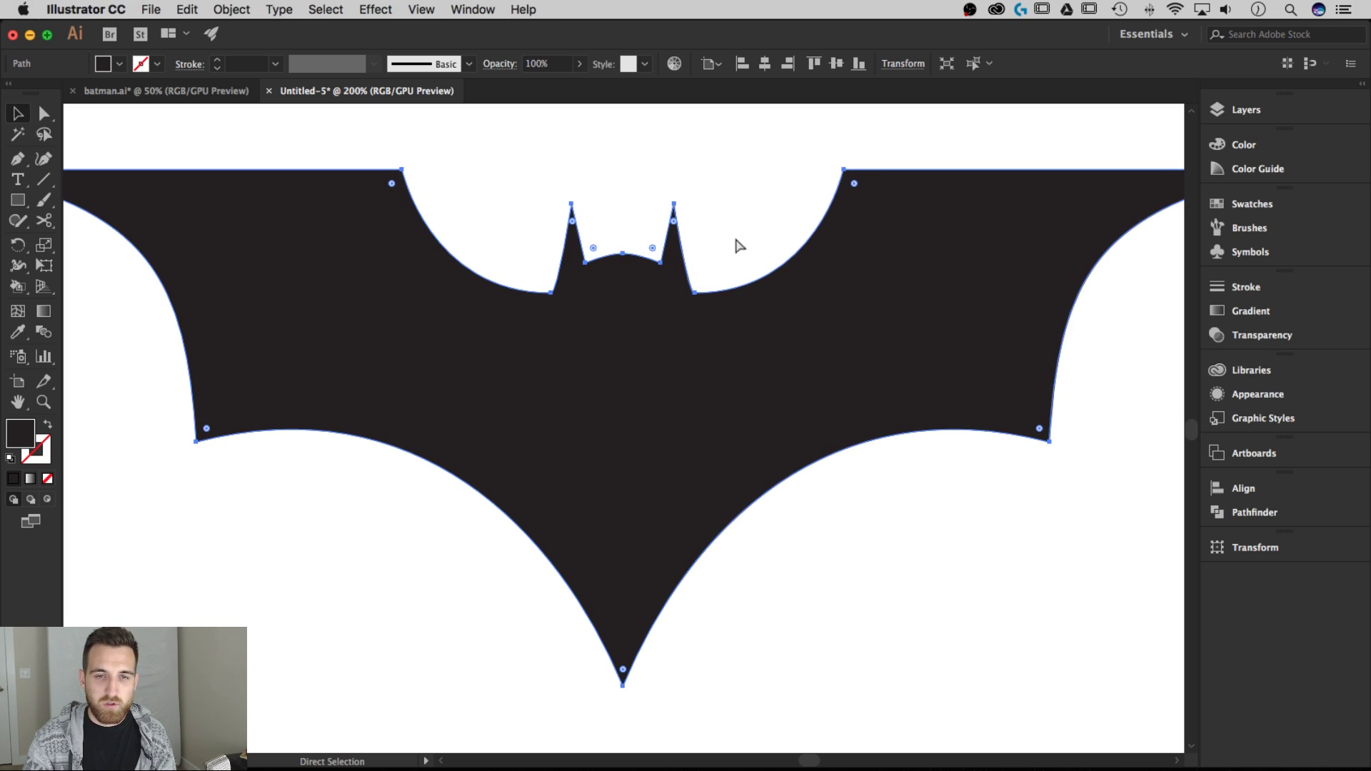
{"action": "left_click", "coordinate": [761, 243]}
{"action": "key", "text": "v"}
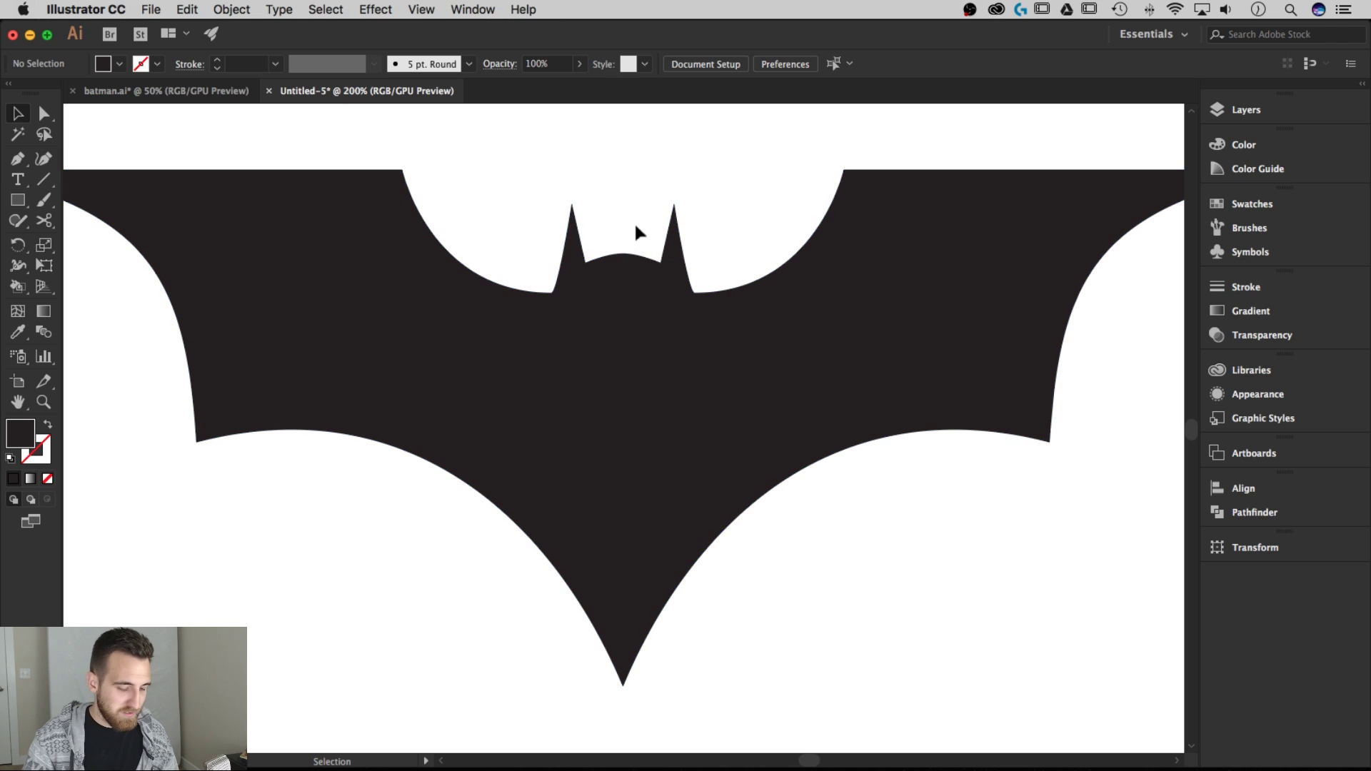
{"action": "left_click", "coordinate": [43, 114]}
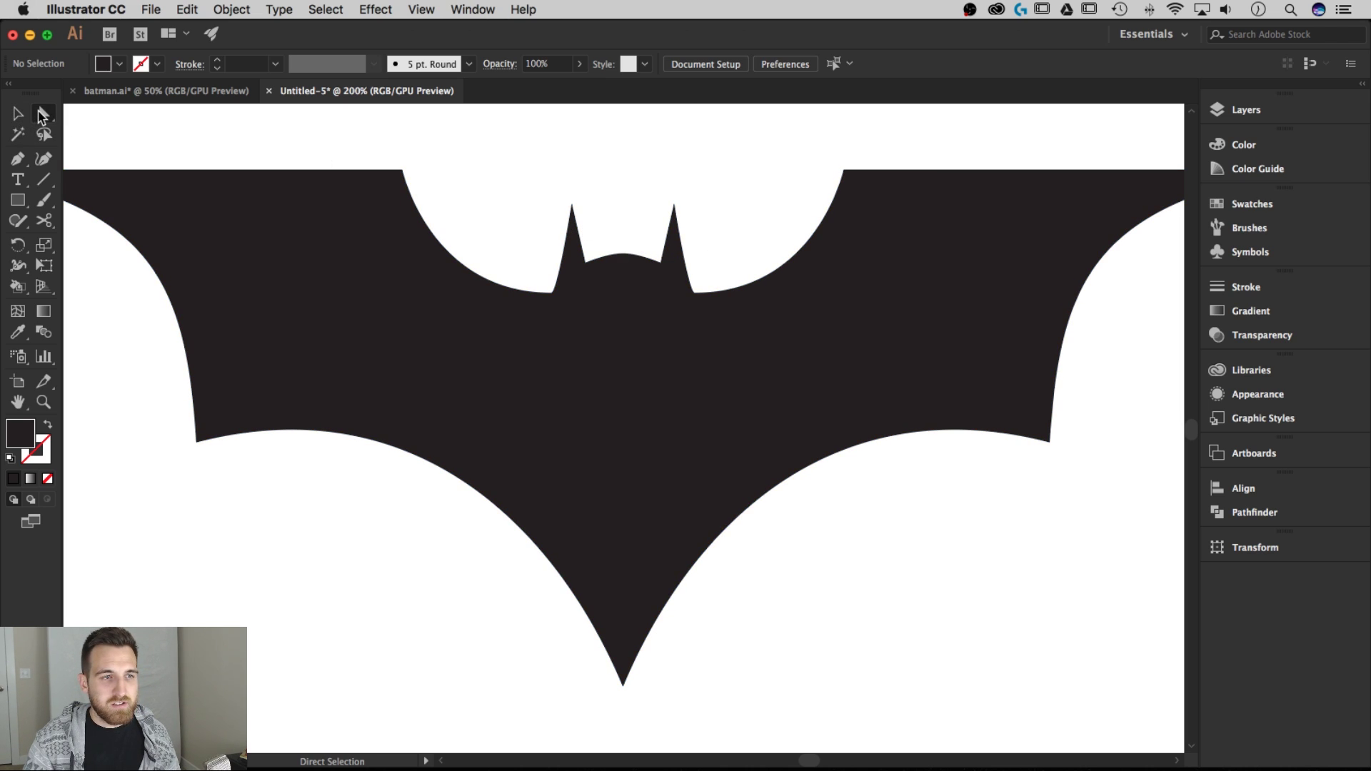
{"action": "left_click_drag", "start_coordinate": [617, 263], "coordinate": [604, 262]}
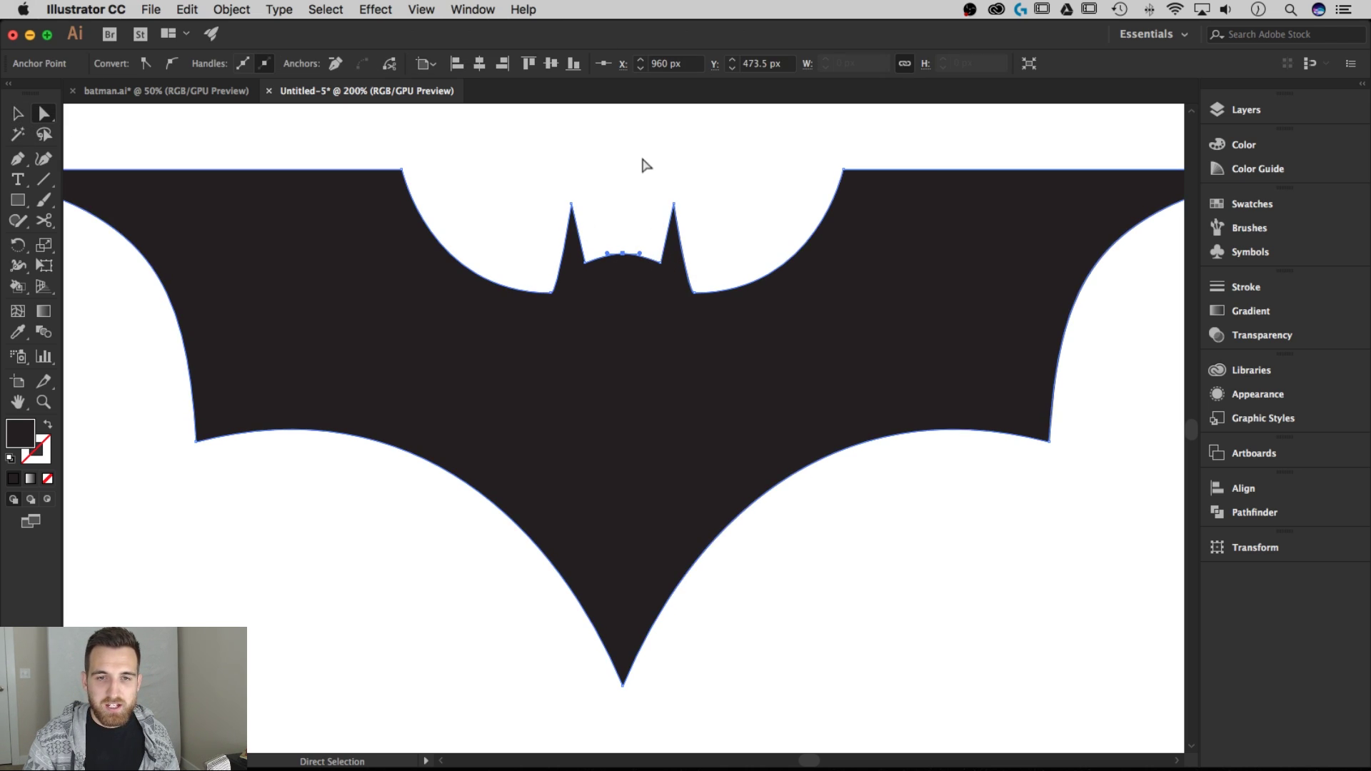
{"action": "key", "text": "Down"}
{"action": "key", "text": "Down"}
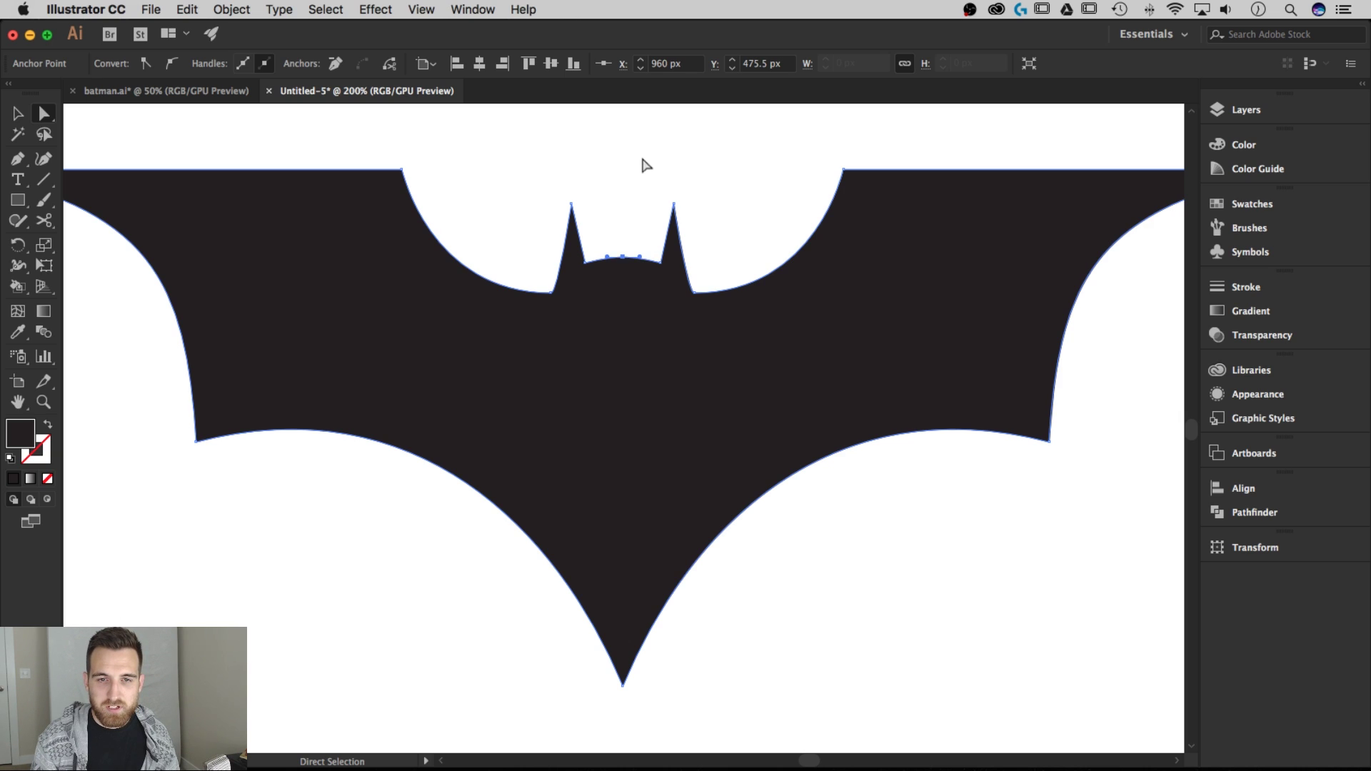
{"action": "left_click", "coordinate": [732, 198]}
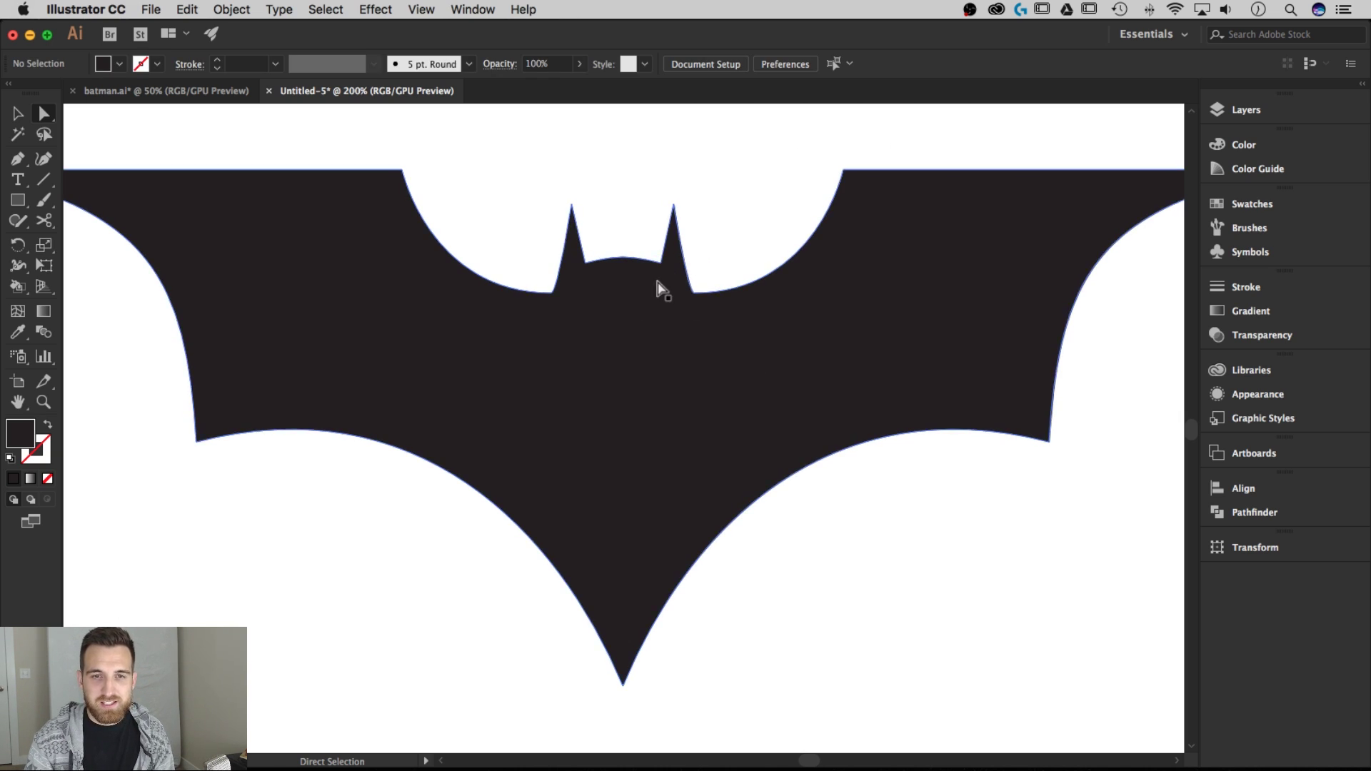
- Select the anchor points of the bat's right ear and nudge them 5 px inward toward the head's centre
{"action": "left_click_drag", "start_coordinate": [728, 163], "coordinate": [654, 318]}
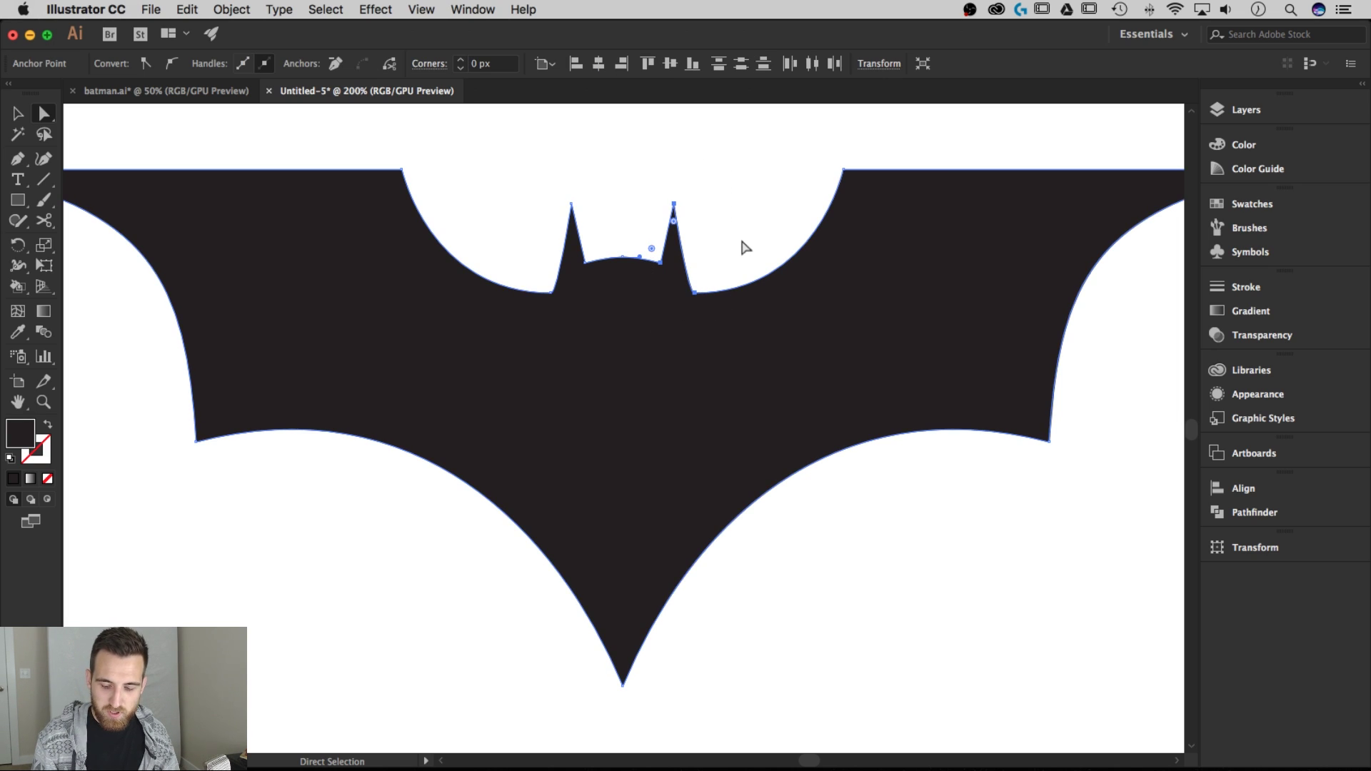
{"action": "key", "text": "Left"}
{"action": "key", "text": "Left"}
{"action": "key", "text": "Left"}
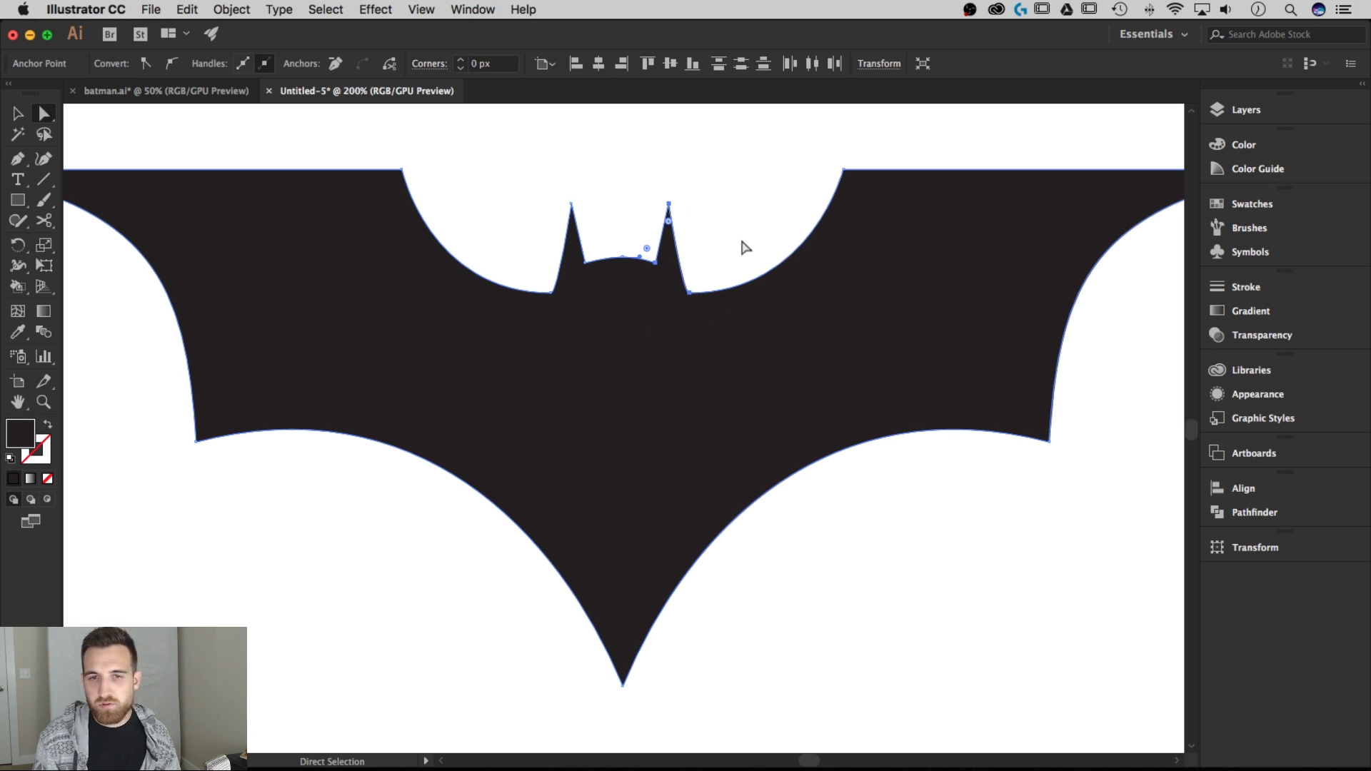
{"action": "key", "text": "Left"}
{"action": "key", "text": "Left"}
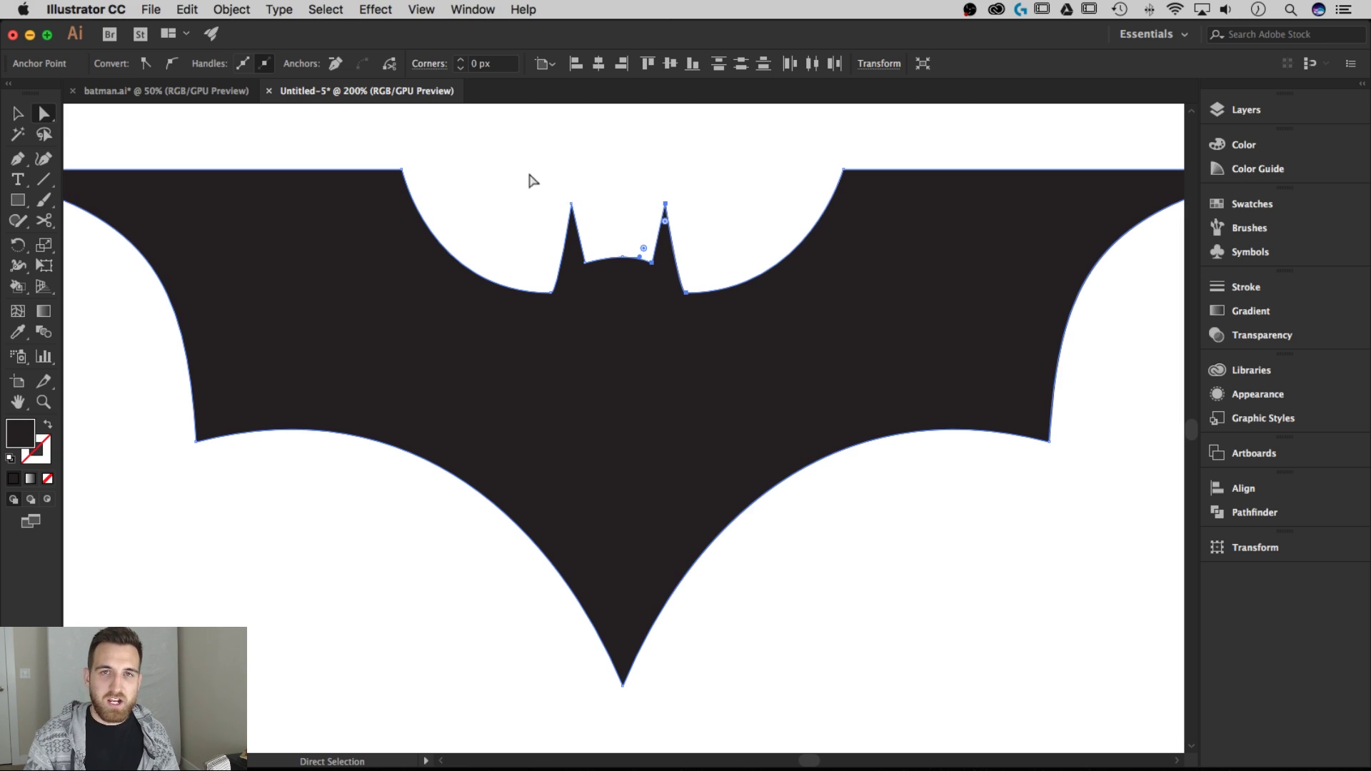
- Select the left ear's anchor points and nudge them inward by the same distance as the right ear
{"action": "left_click_drag", "start_coordinate": [512, 171], "coordinate": [600, 330]}
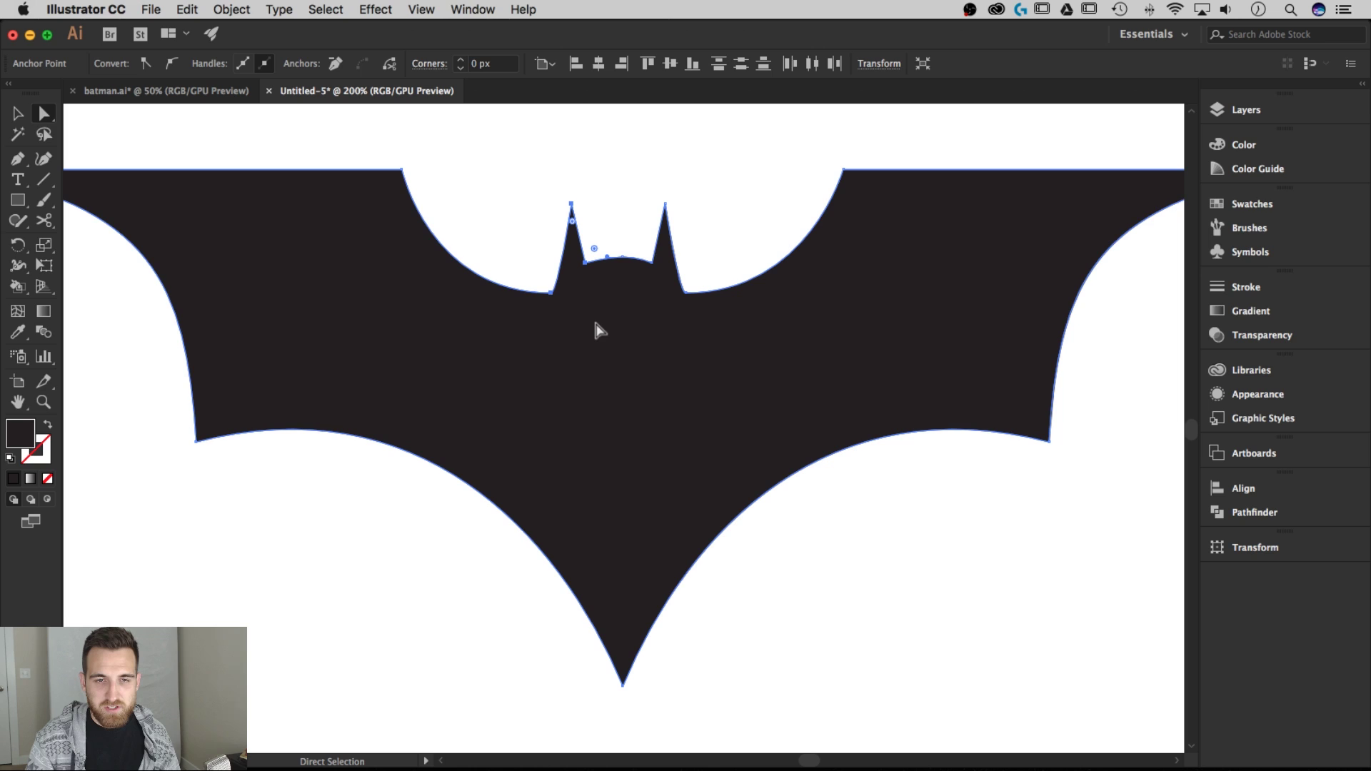
{"action": "key", "text": "Right"}
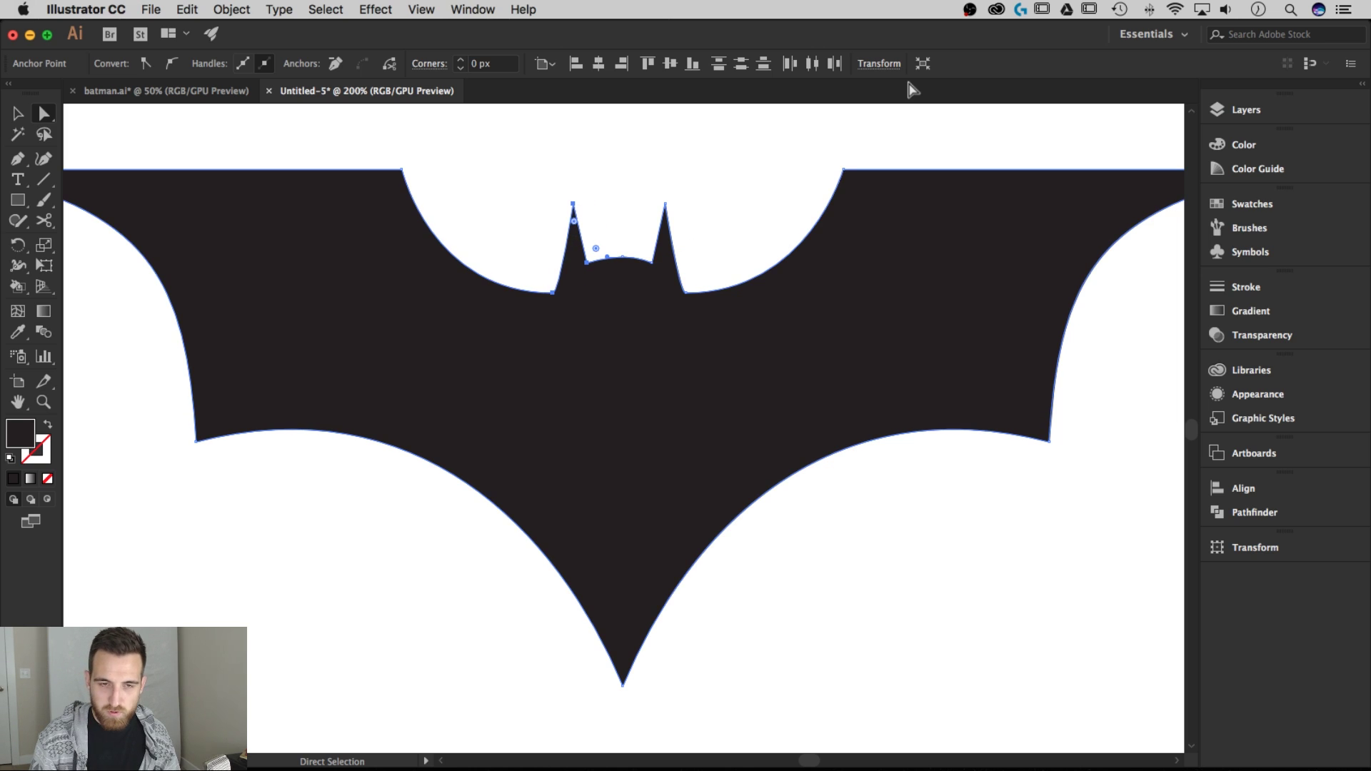
{"action": "key", "text": "Right"}
{"action": "key", "text": "Right"}
{"action": "key", "text": "Right"}
{"action": "left_click", "coordinate": [710, 250]}
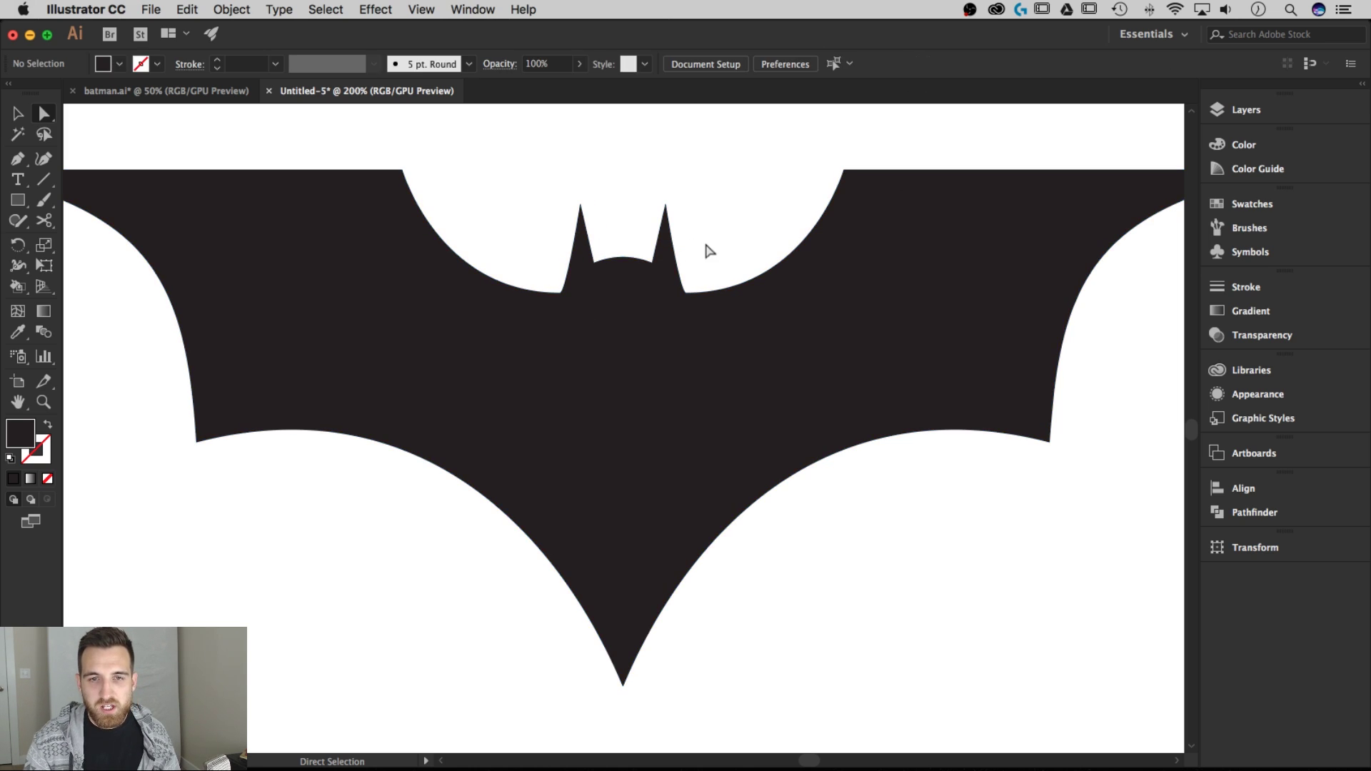
{"action": "key", "text": "super+minus"}
{"action": "key", "text": "super+minus"}
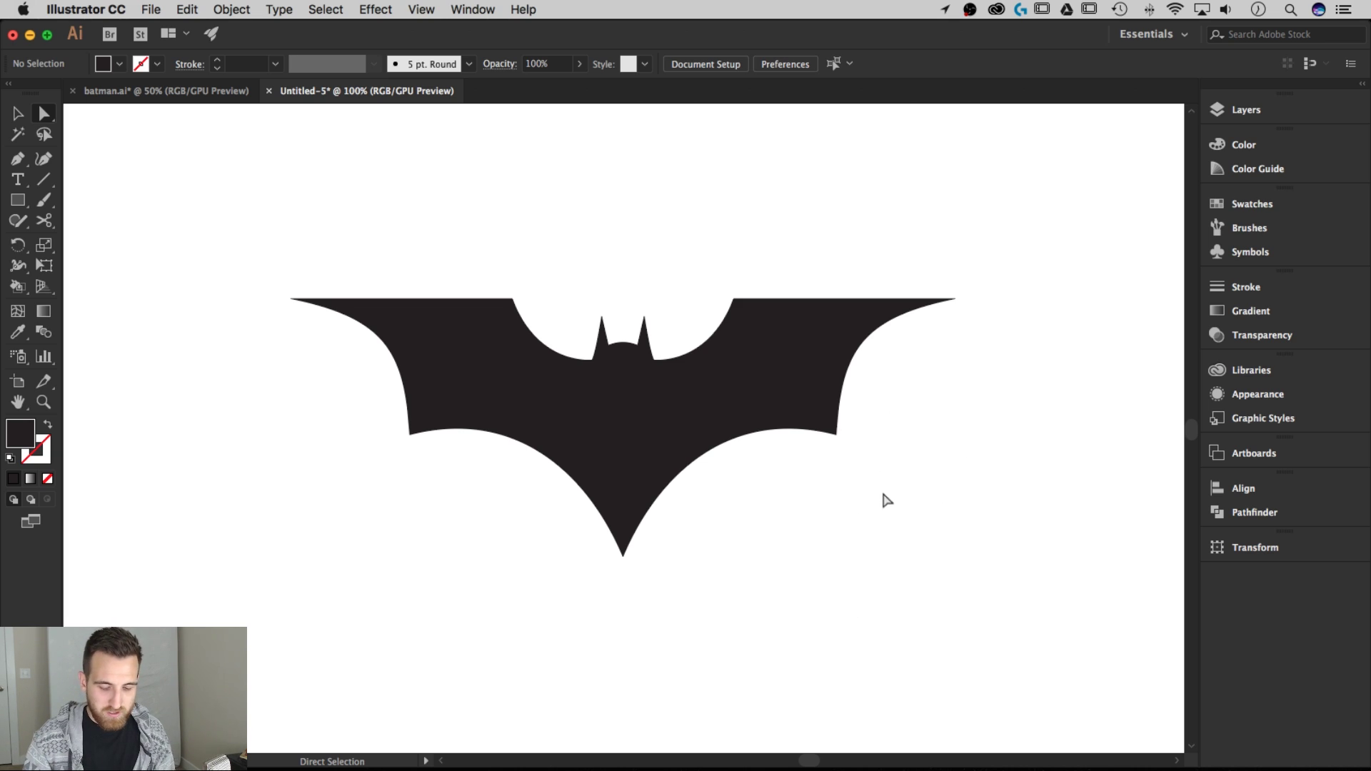
- Round all the corners of the bat shape with a 1 px corner radius
{"action": "key", "text": "super+plus"}
{"action": "key", "text": "super+plus"}
{"action": "scroll", "coordinate": [736, 321], "scroll_direction": "up", "scroll_amount": 3}
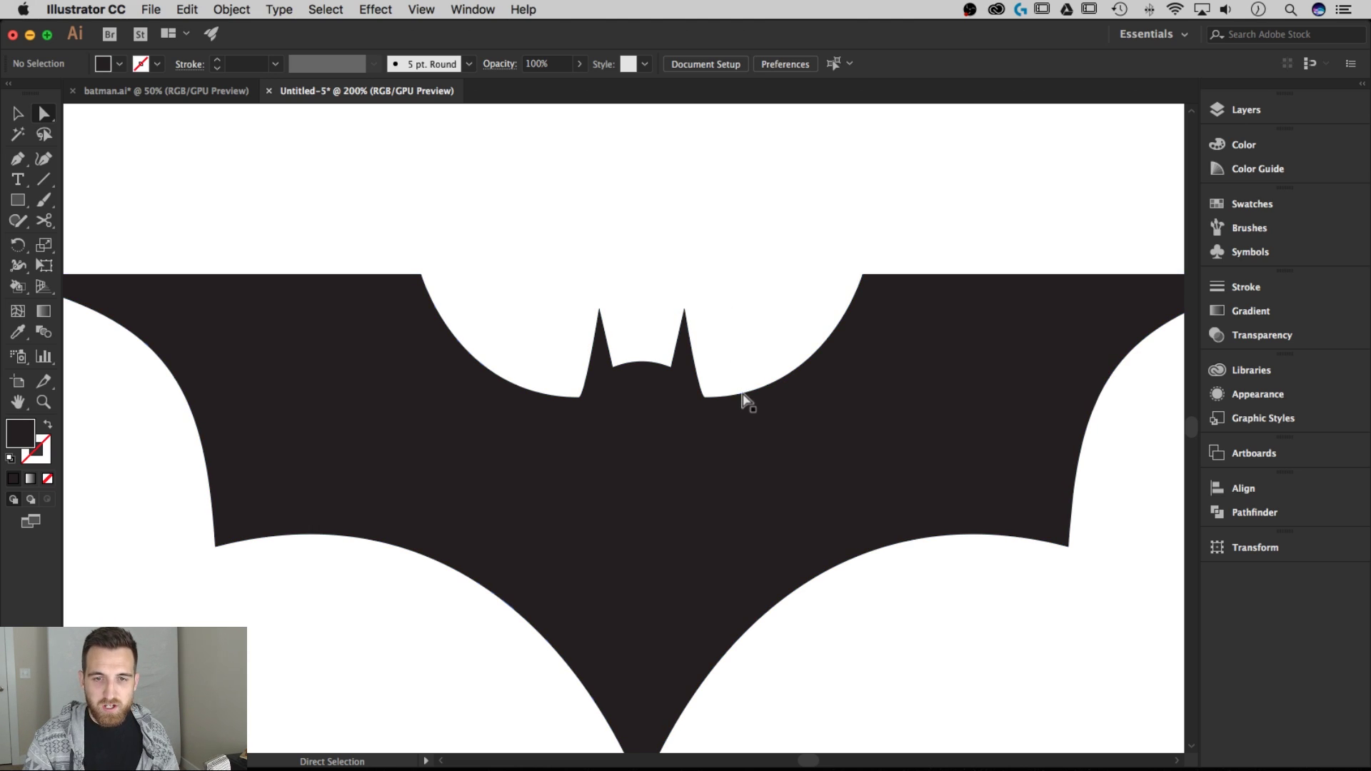
{"action": "left_click", "coordinate": [692, 489]}
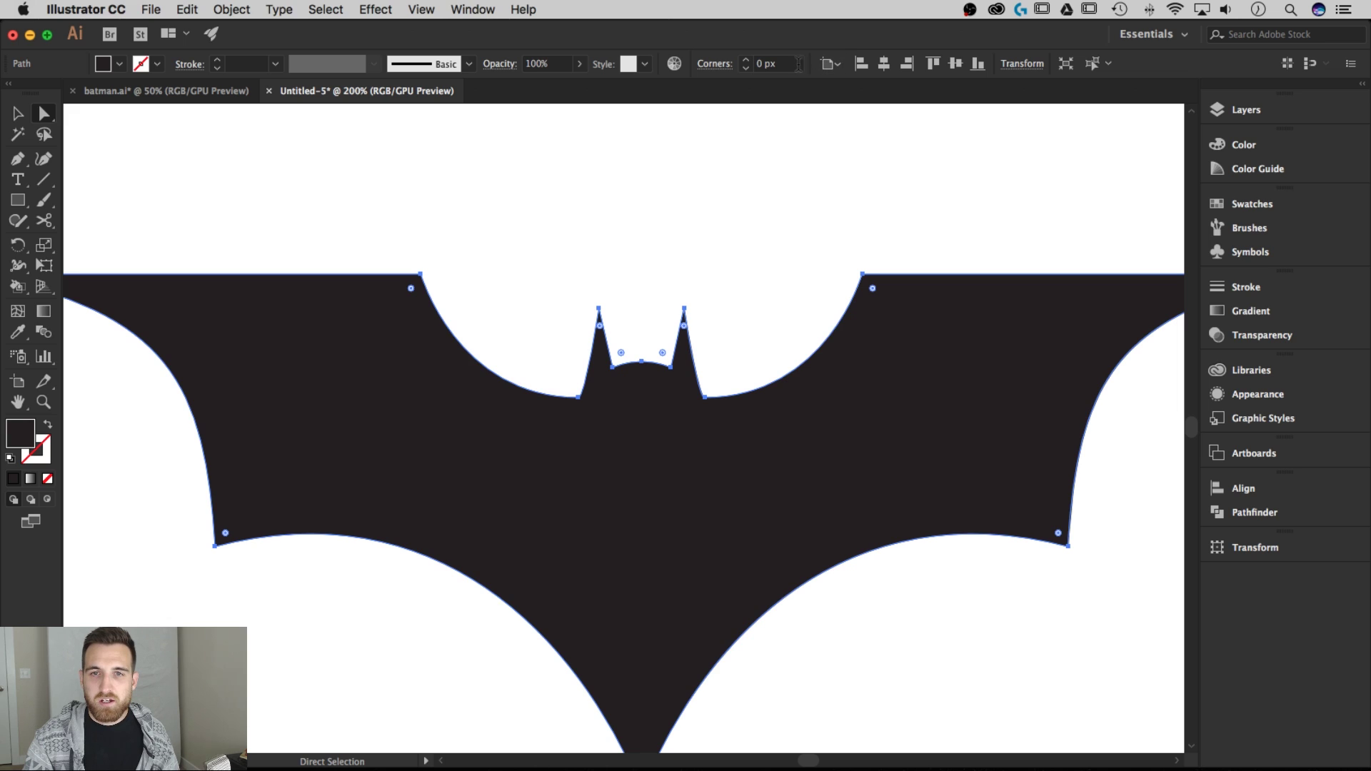
{"action": "left_click", "coordinate": [745, 67]}
{"action": "type", "text": "1"}
{"action": "key", "text": "Return"}
{"action": "left_click", "coordinate": [775, 227]}
{"action": "key", "text": "super+minus"}
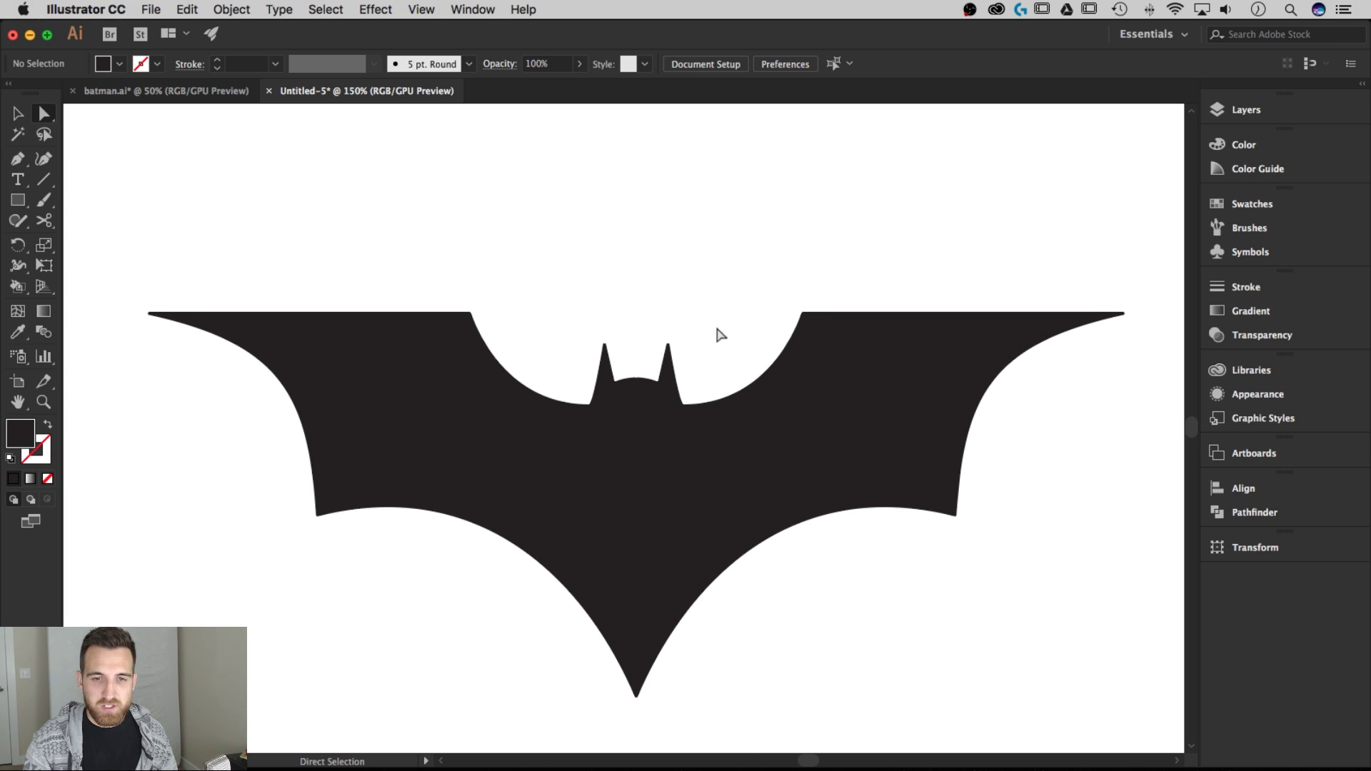
- Set the corner radius of both ear tips to 0.5 px
{"action": "left_click_drag", "start_coordinate": [707, 317], "coordinate": [582, 362]}
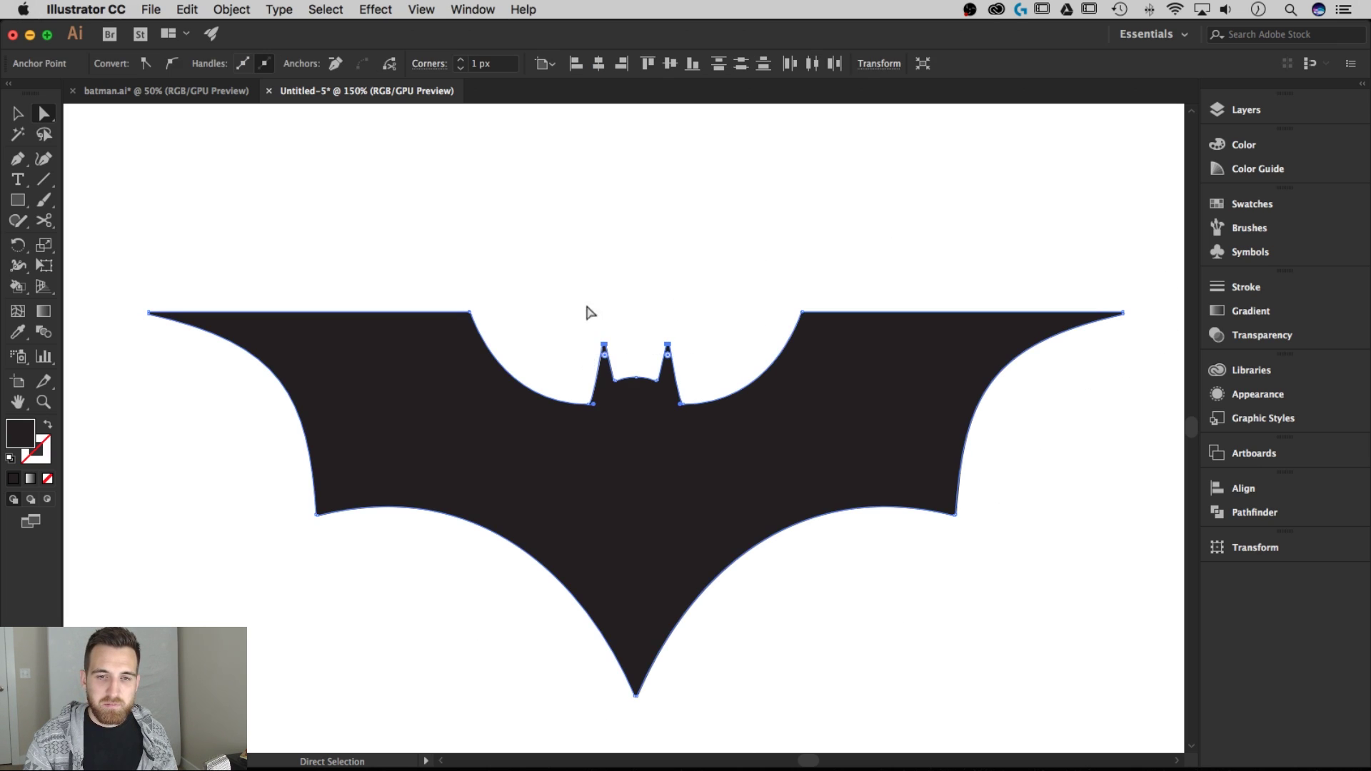
{"action": "left_click", "coordinate": [486, 64]}
{"action": "type", "text": ".5"}
{"action": "key", "text": "Return"}
{"action": "left_click", "coordinate": [716, 254]}
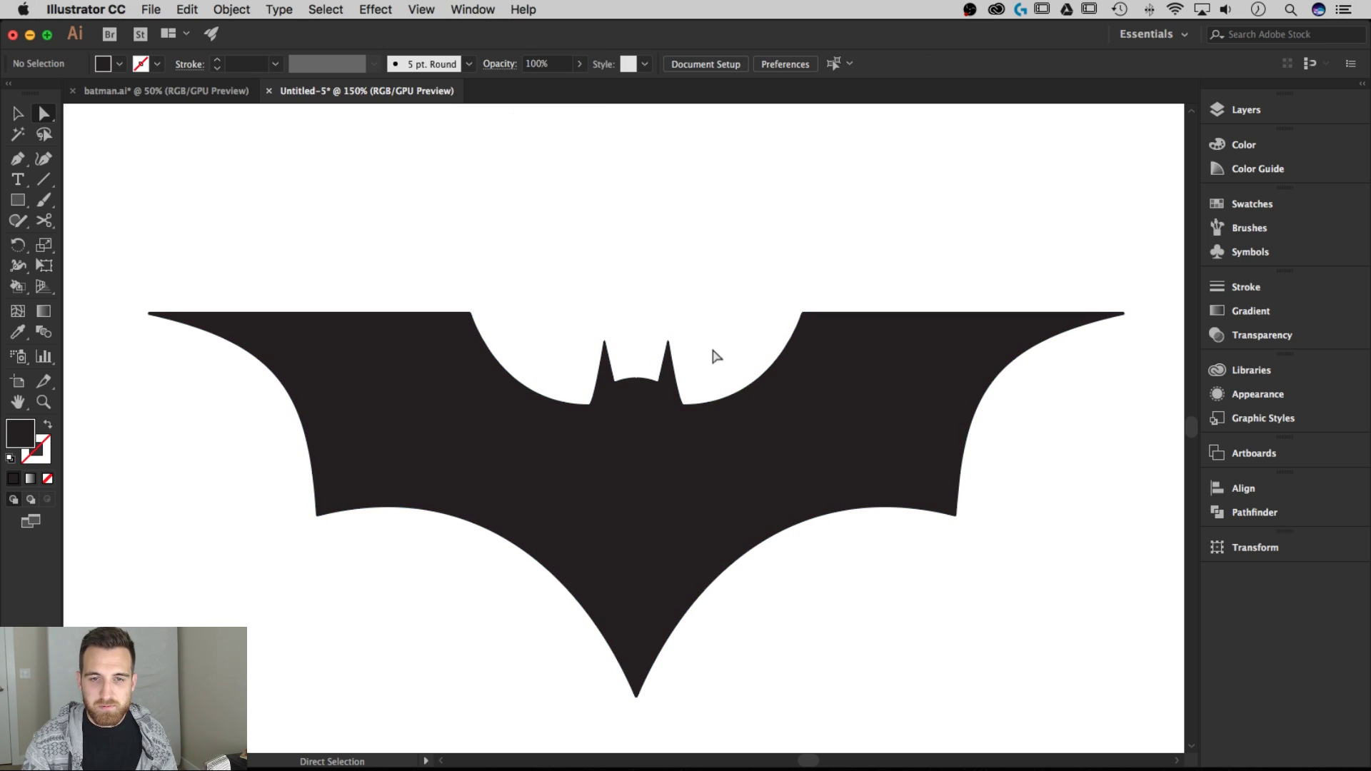
- Draw a rectangle covering the whole artboard and fill it with the golden yellow swatch
{"action": "key", "text": "super+minus"}
{"action": "key", "text": "super+minus"}
{"action": "key", "text": "super+minus"}
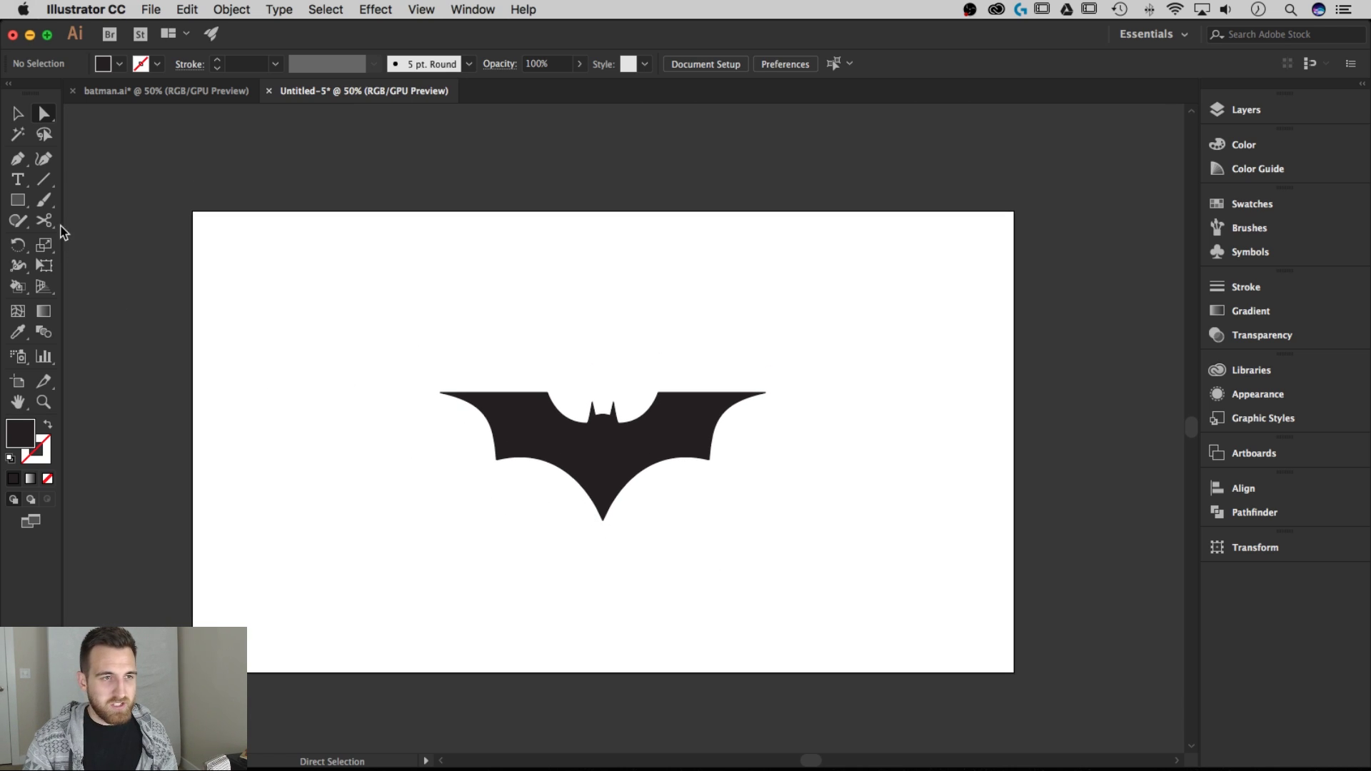
{"action": "left_click", "coordinate": [15, 202]}
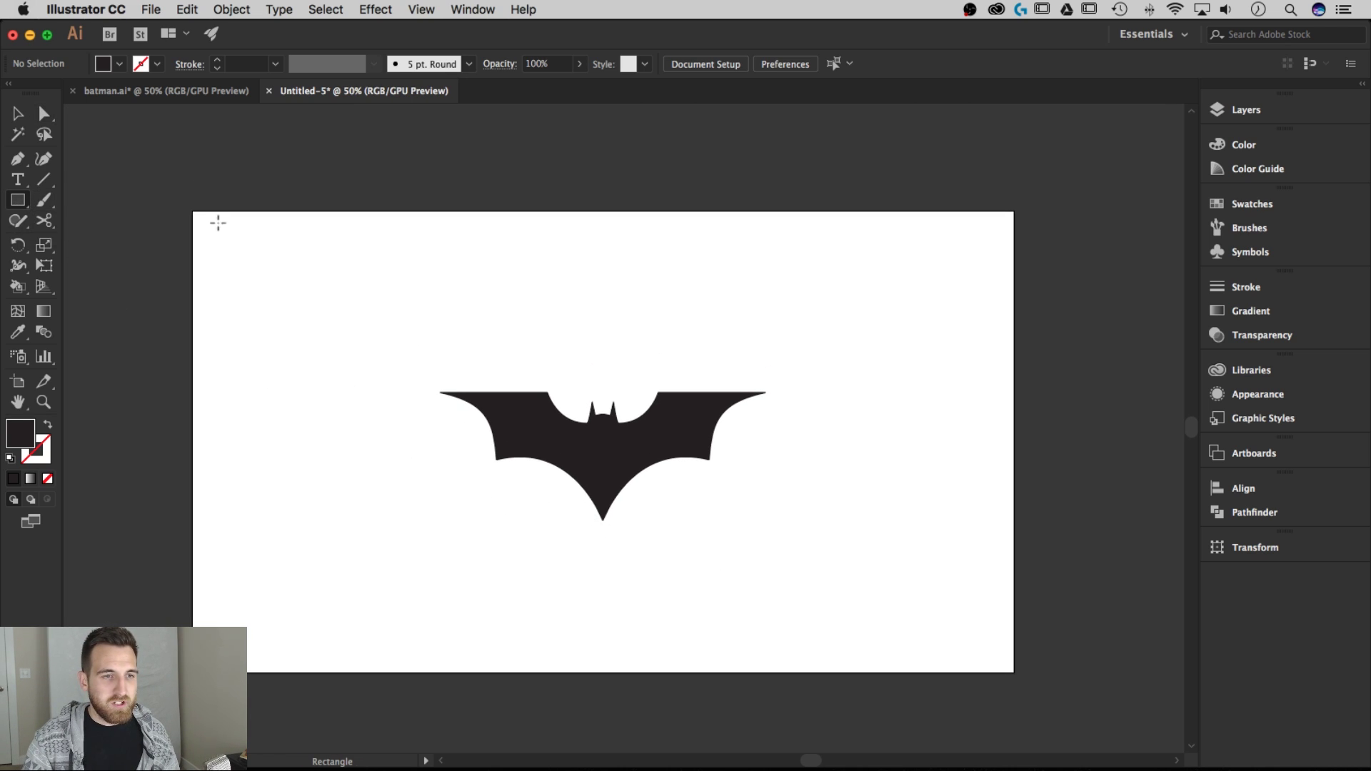
{"action": "left_click_drag", "start_coordinate": [193, 212], "coordinate": [1014, 672]}
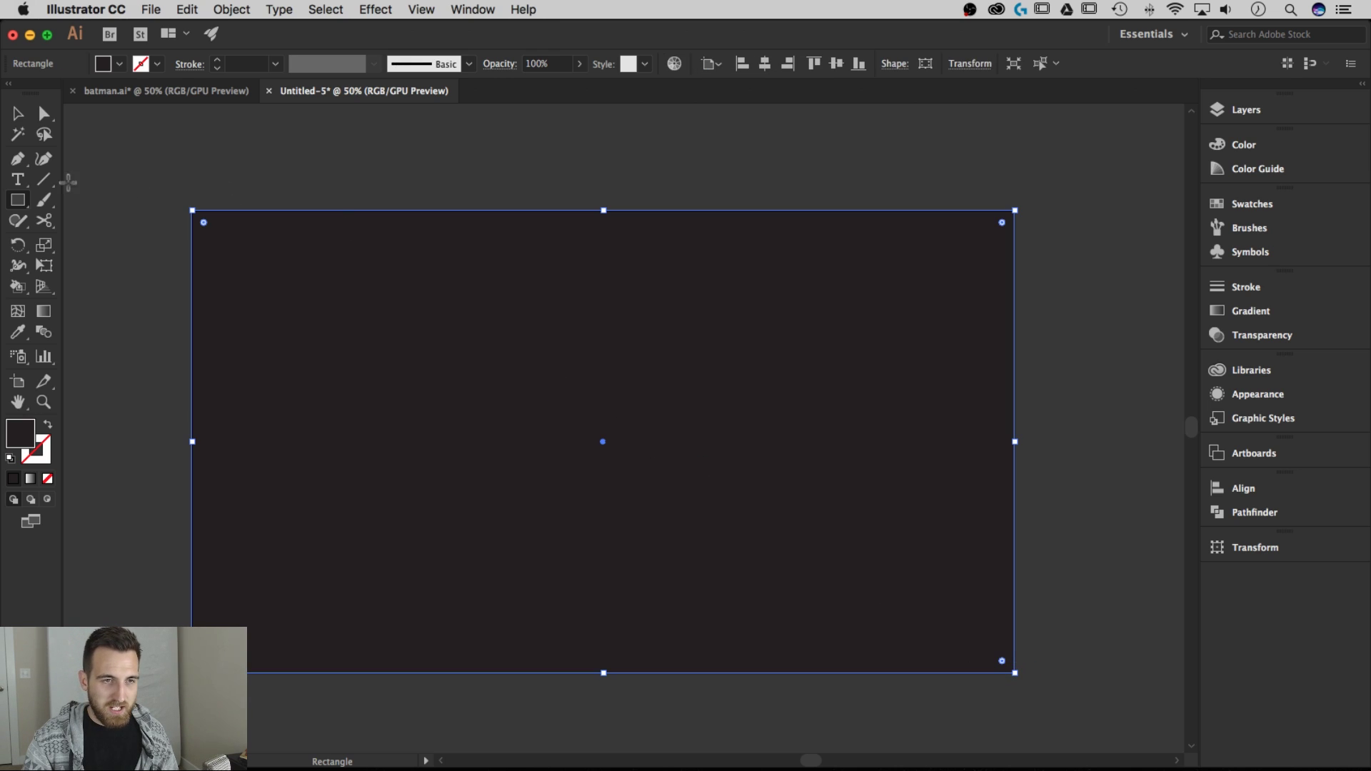
{"action": "left_click", "coordinate": [17, 113]}
{"action": "left_click", "coordinate": [119, 63]}
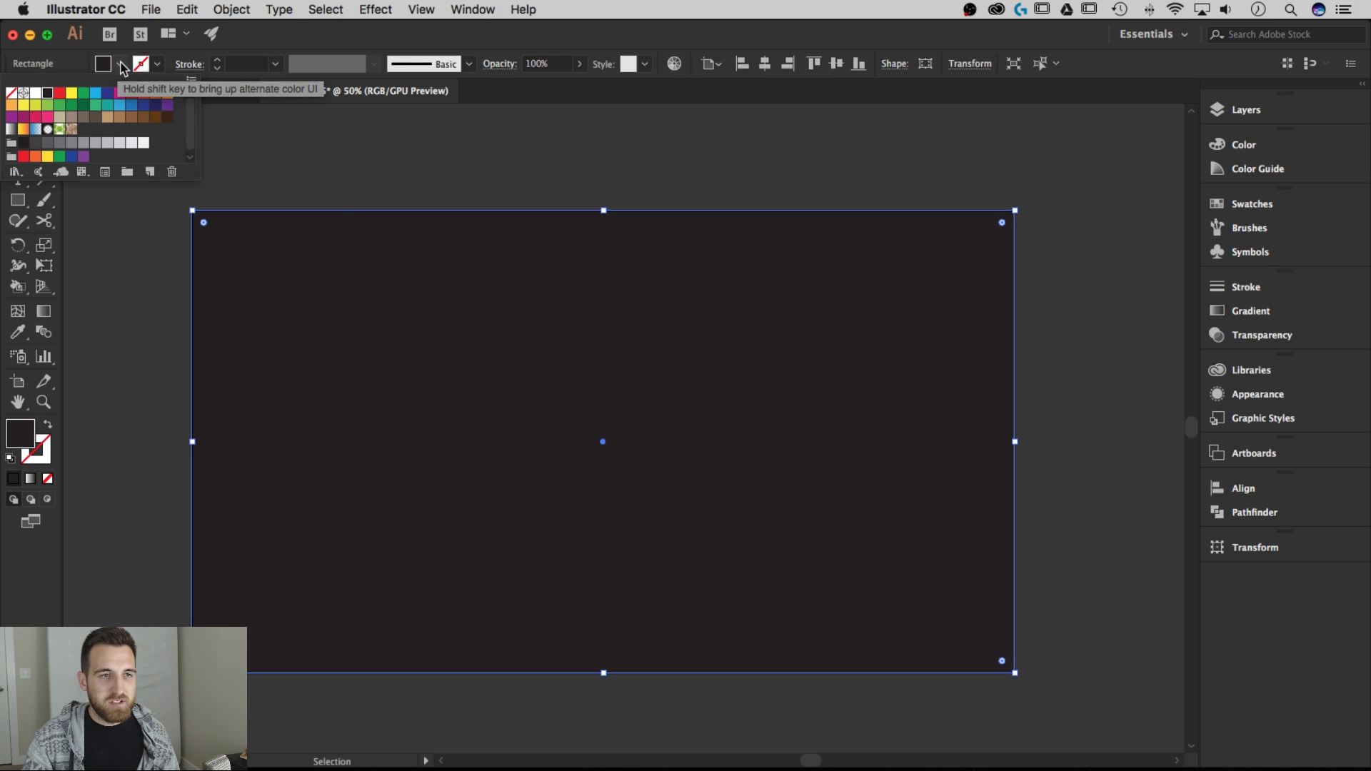
{"action": "left_click", "coordinate": [47, 157]}
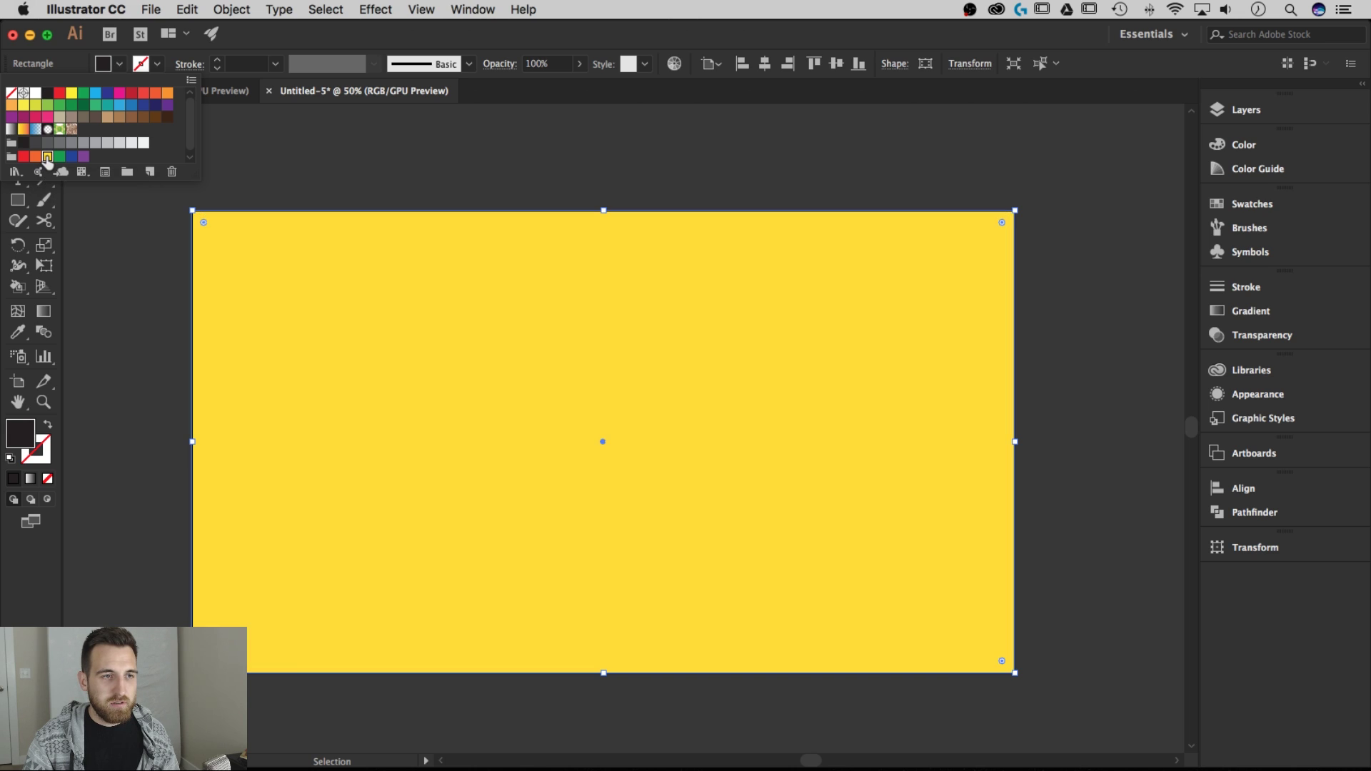
- Send the yellow rectangle to the back, behind the bat
{"action": "right_click", "coordinate": [632, 291]}
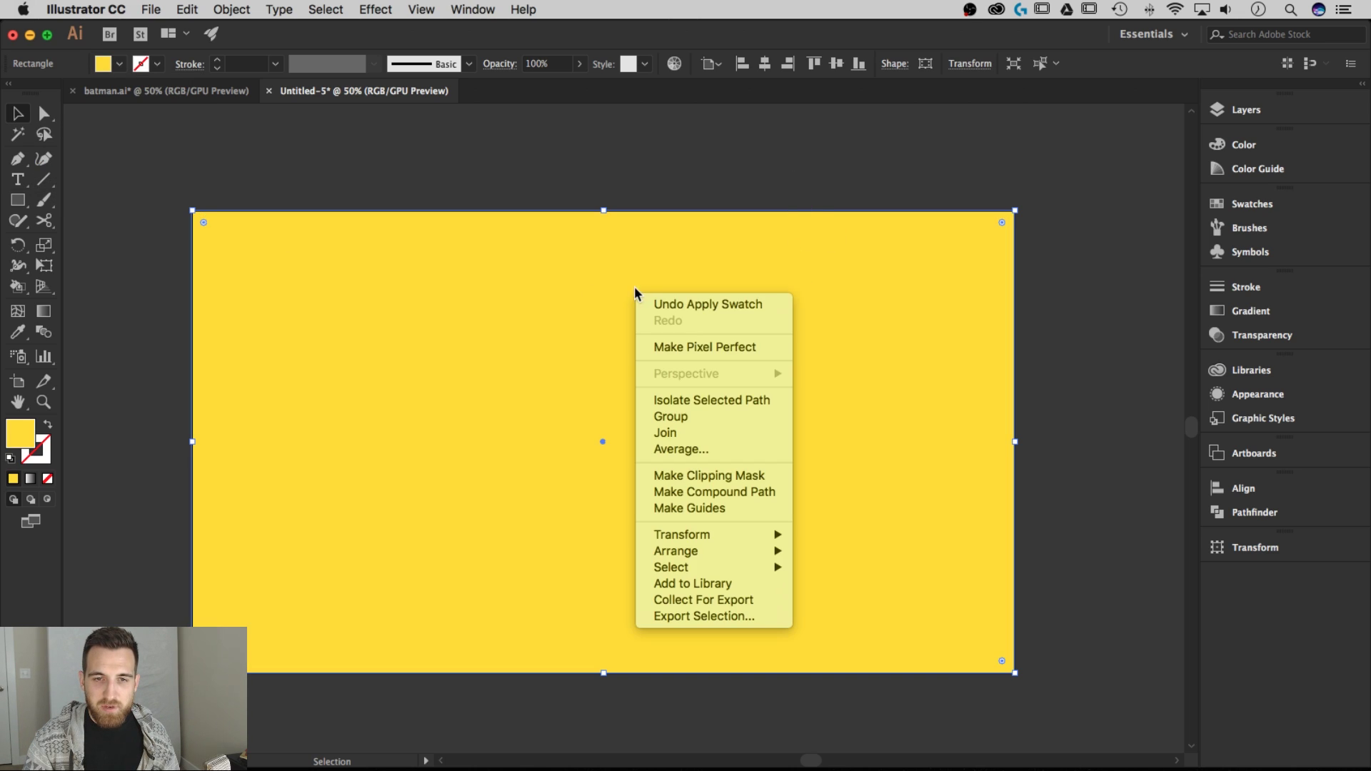
{"action": "mouse_move", "coordinate": [747, 540]}
{"action": "mouse_move", "coordinate": [750, 551]}
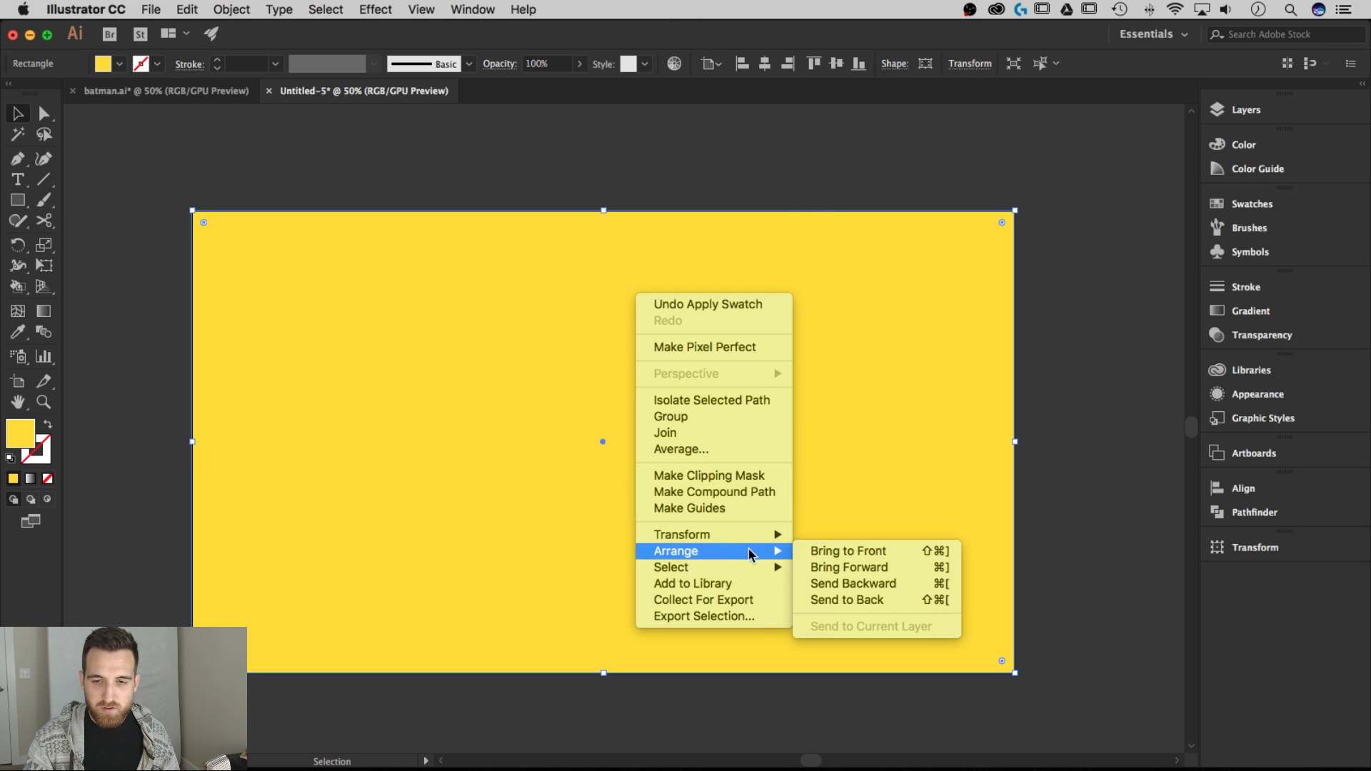
{"action": "left_click", "coordinate": [877, 601]}
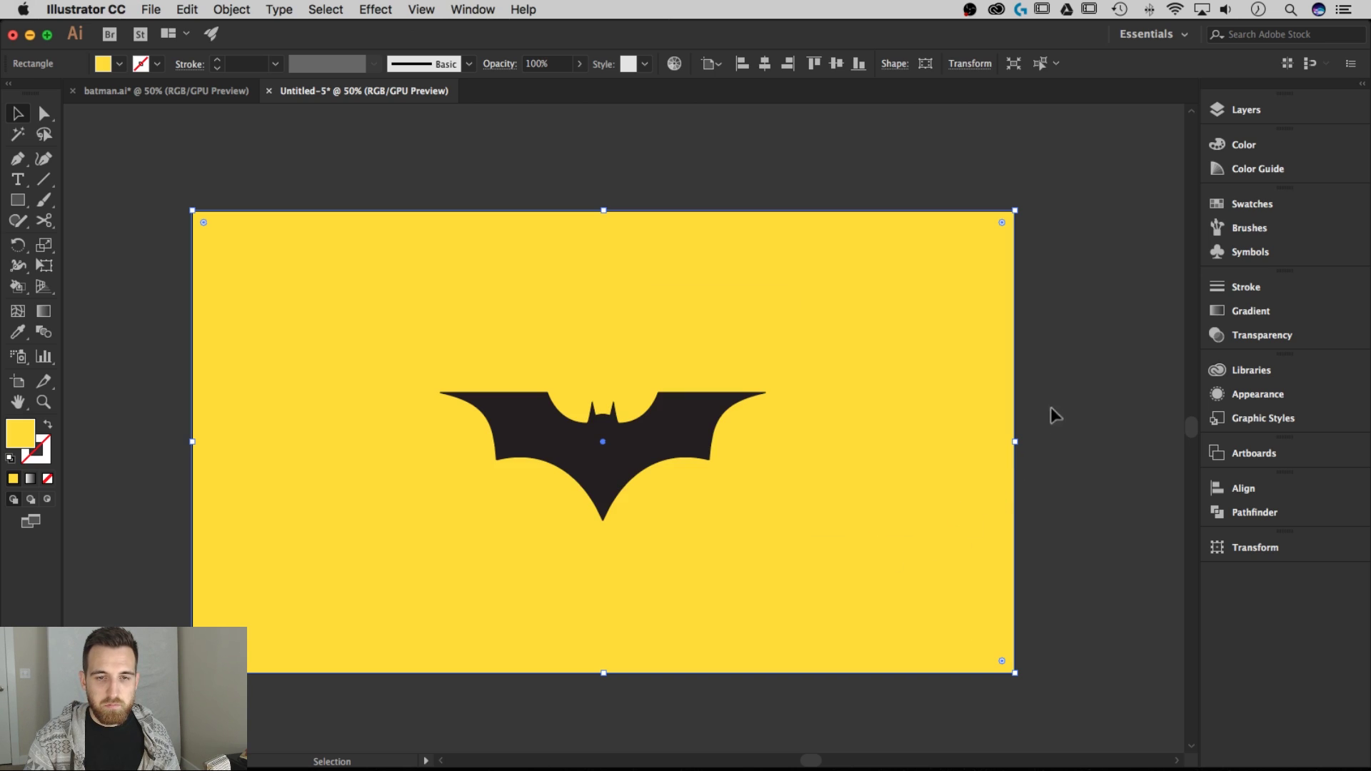
{"action": "left_click", "coordinate": [1028, 400]}
- Centre the bat on the yellow rectangle, using the rectangle as the key object for the alignment
{"action": "left_click", "coordinate": [664, 436]}
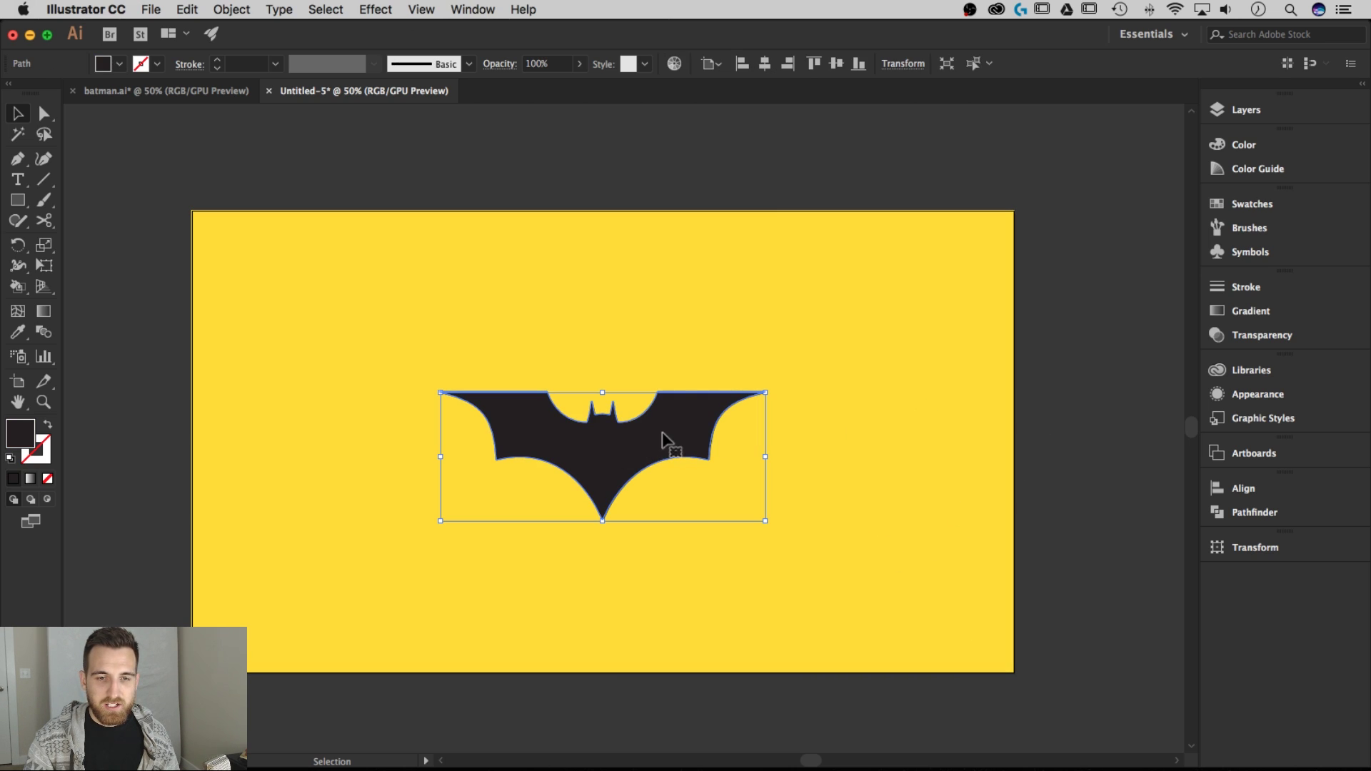
{"action": "left_click", "coordinate": [625, 318], "text": "shift"}
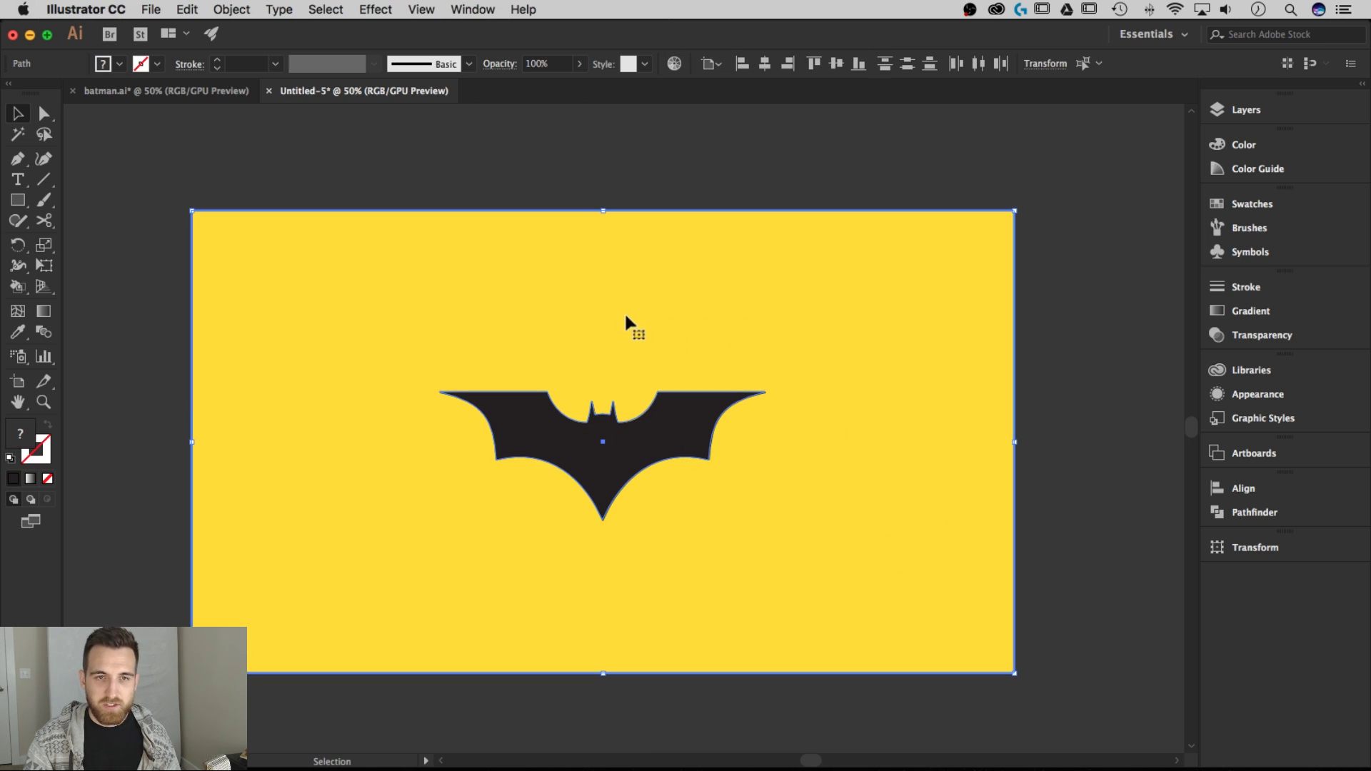
{"action": "left_click", "coordinate": [647, 284]}
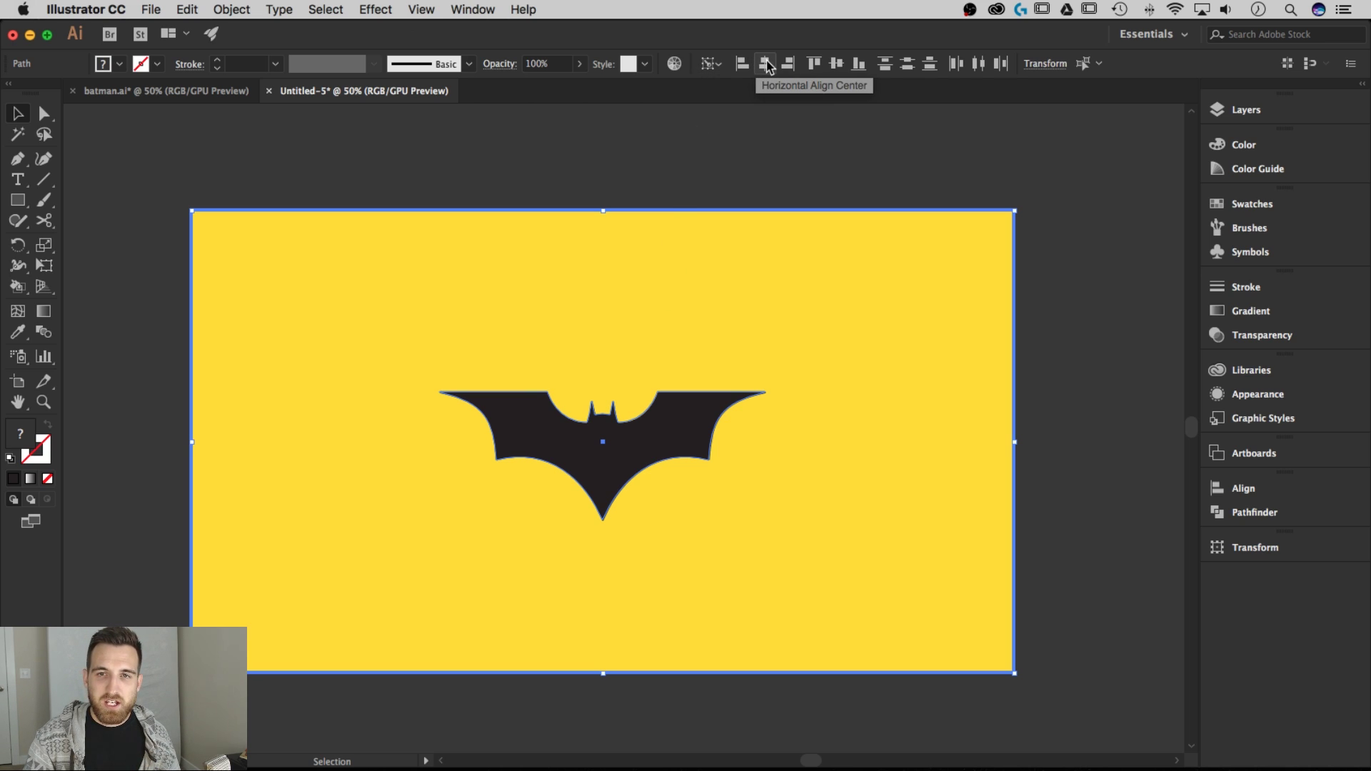
{"action": "left_click", "coordinate": [836, 64]}
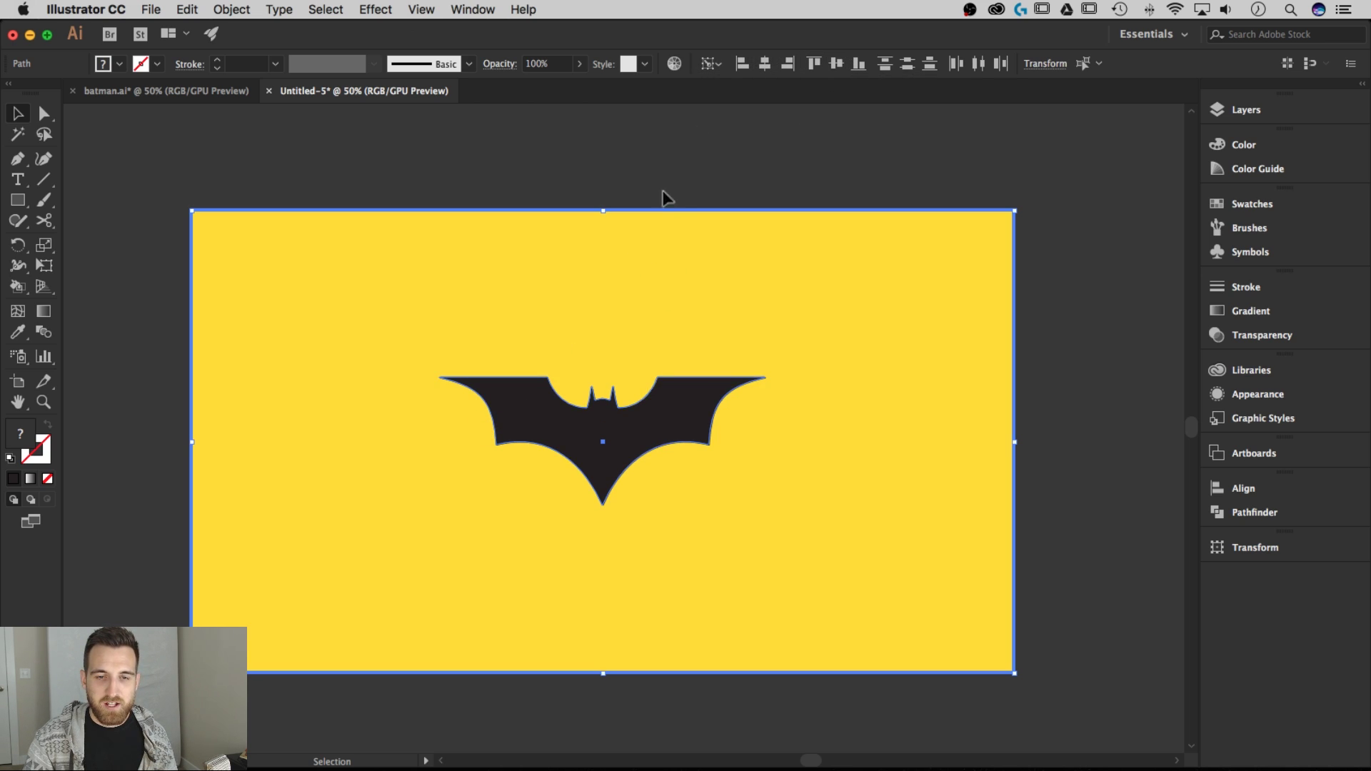
{"action": "left_click", "coordinate": [713, 153]}
- Scale the bat up slightly and proportionally from its centre, then deselect it
{"action": "left_click", "coordinate": [684, 402]}
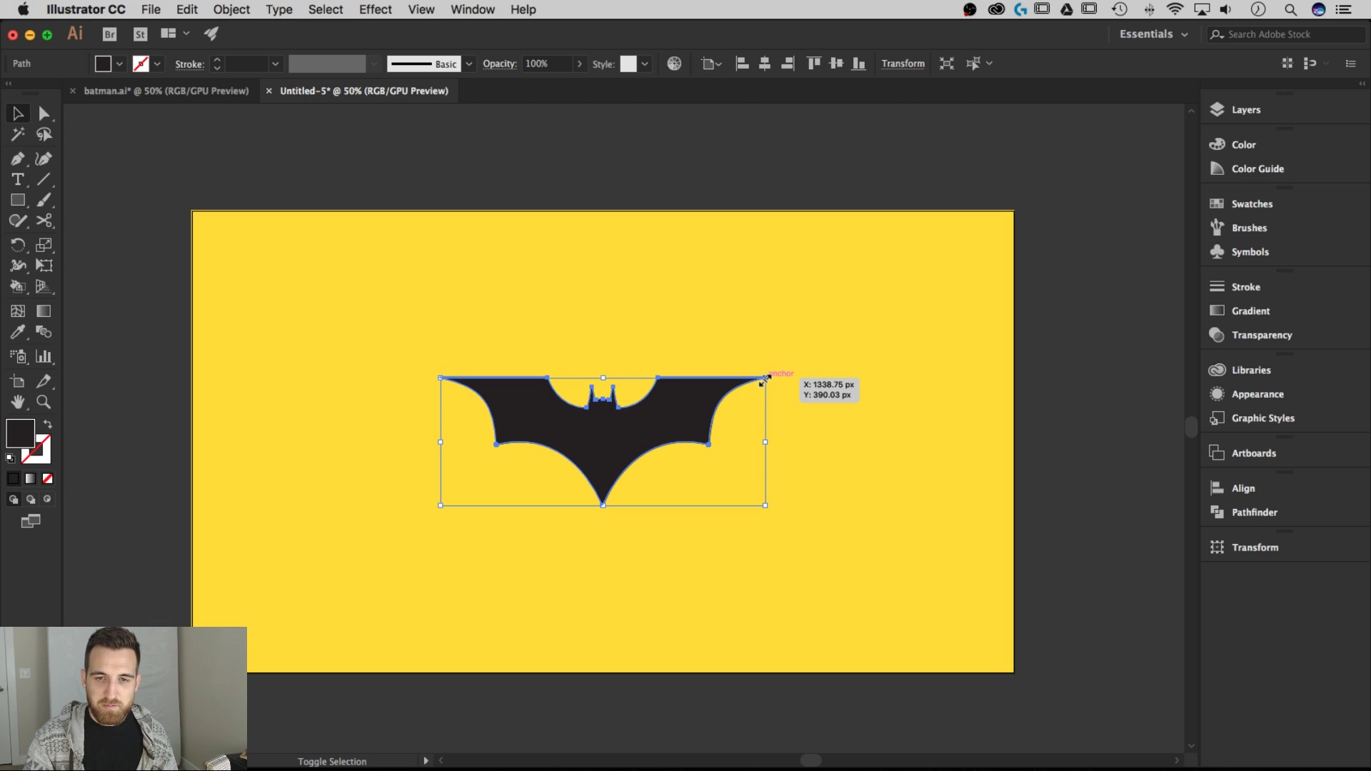
{"action": "left_click_drag", "start_coordinate": [765, 377], "coordinate": [793, 359]}
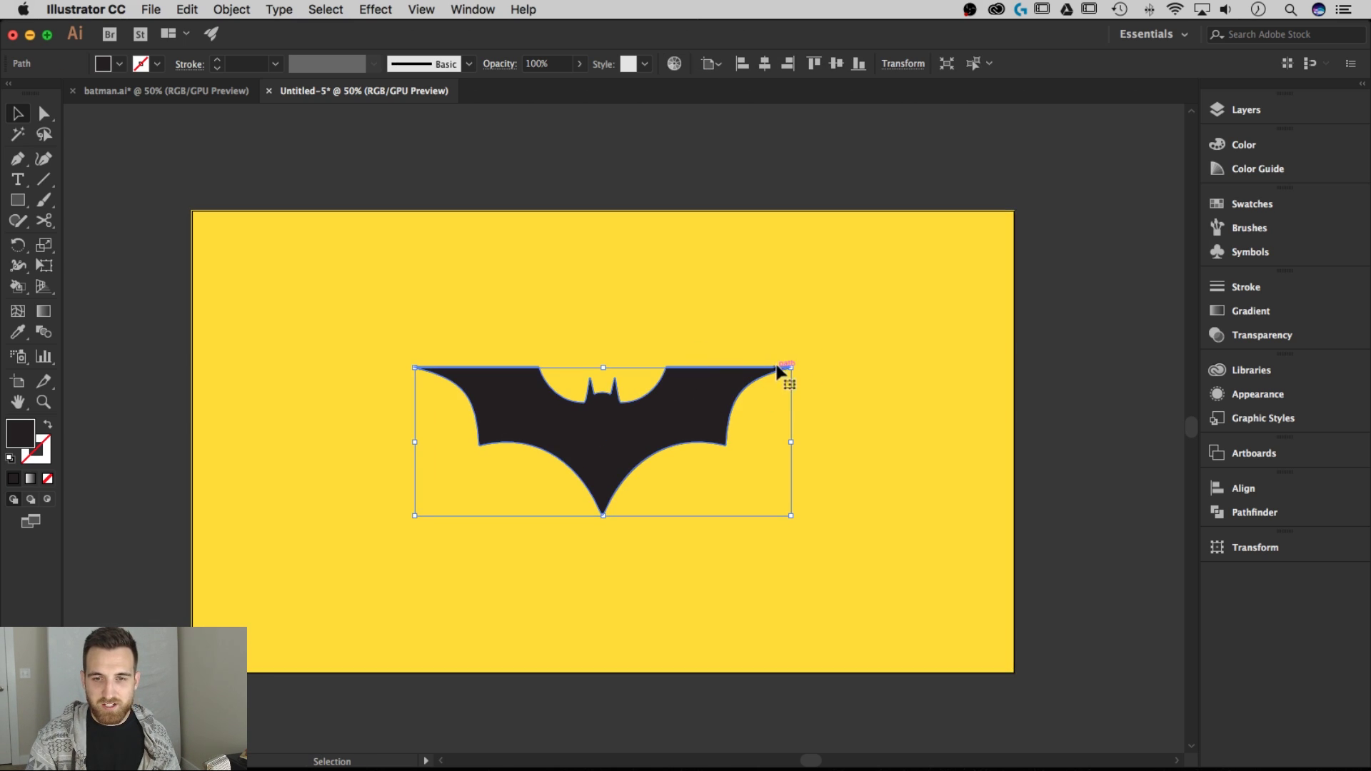
{"action": "left_click", "coordinate": [752, 162]}
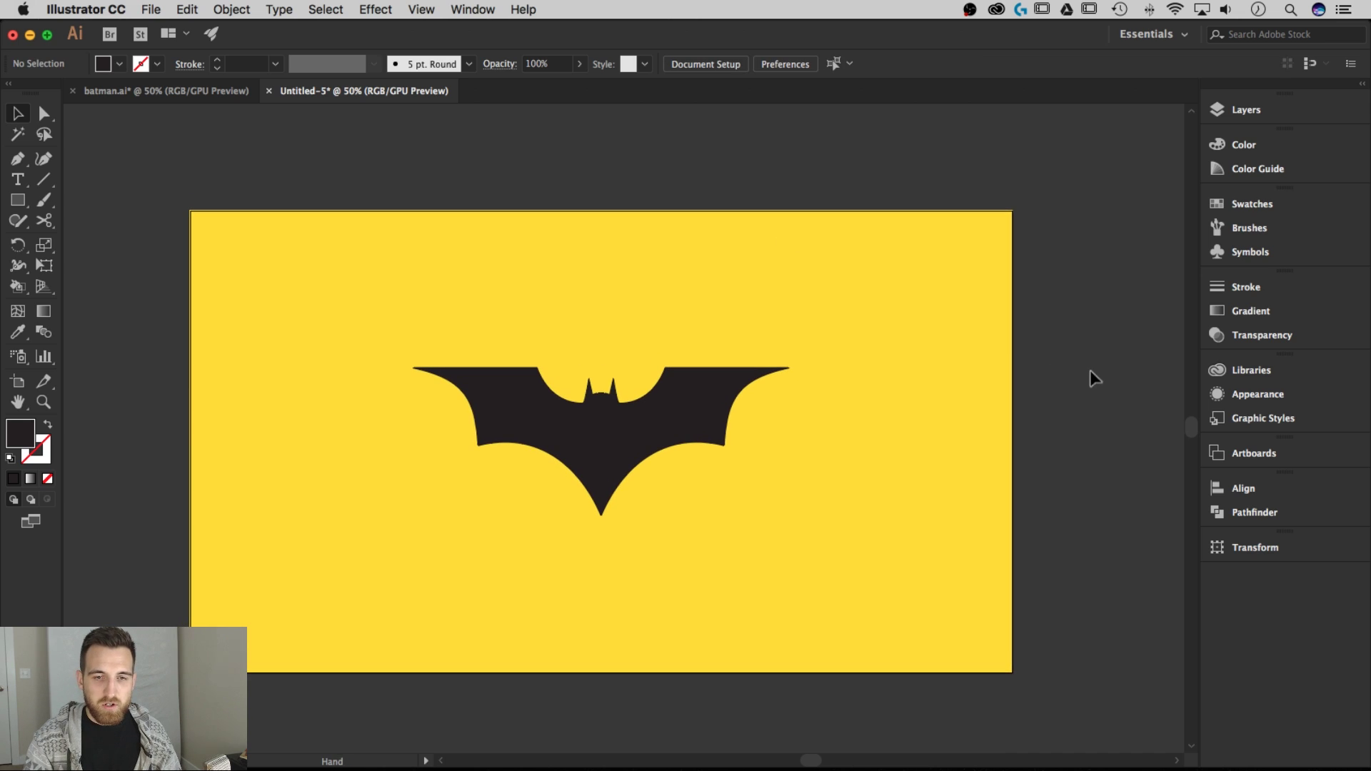